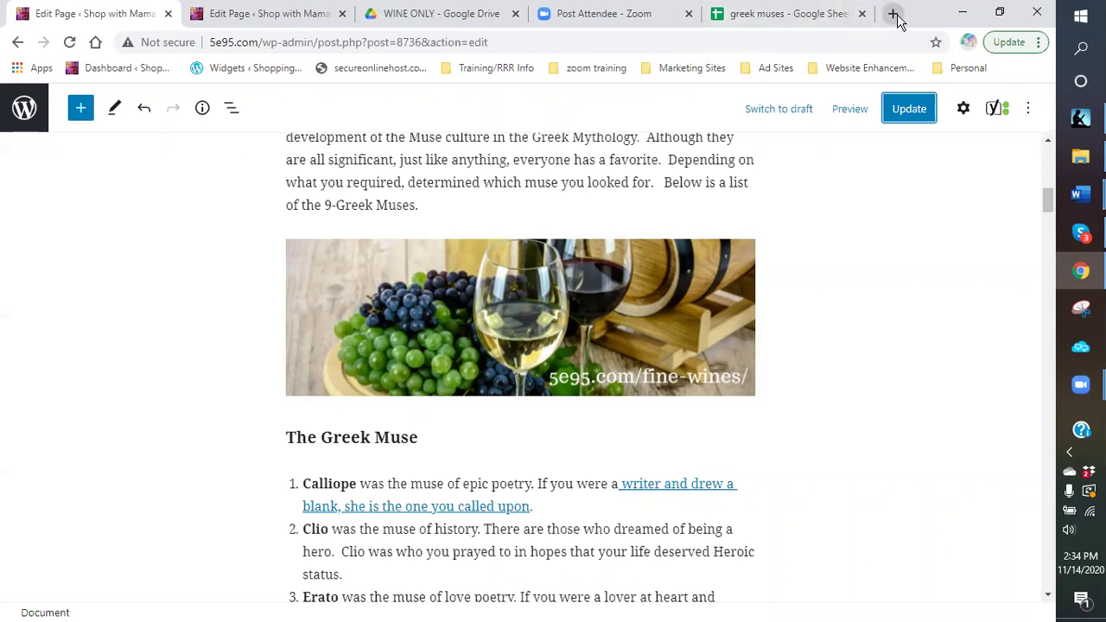
Open the saved Pinterest bookmark from the Social ad sites in a new browser tab.
click(893, 14)
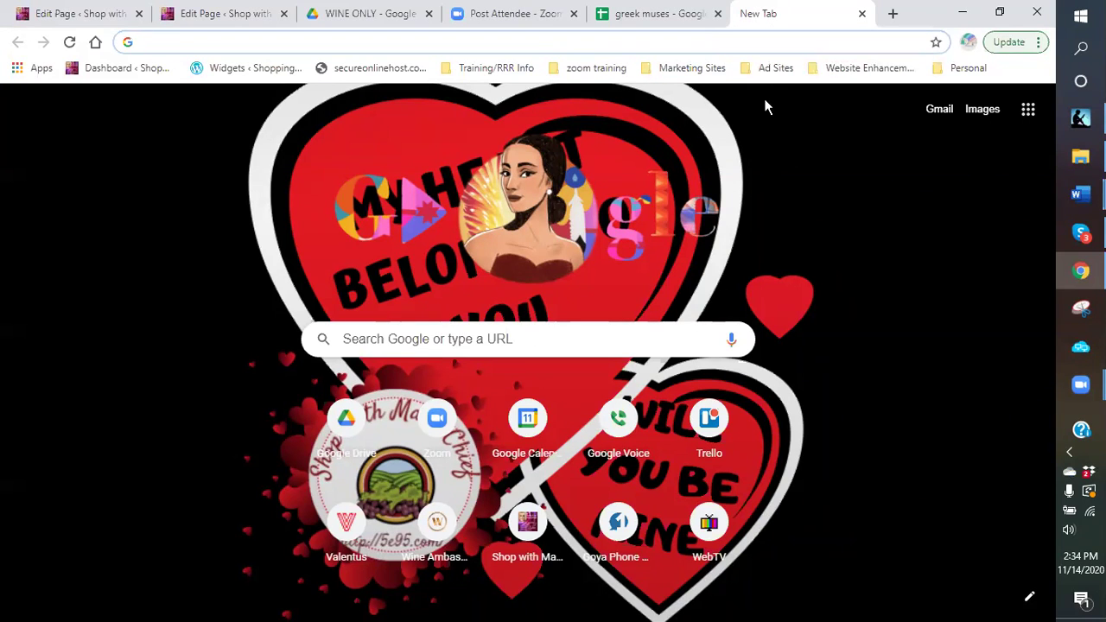
click(775, 71)
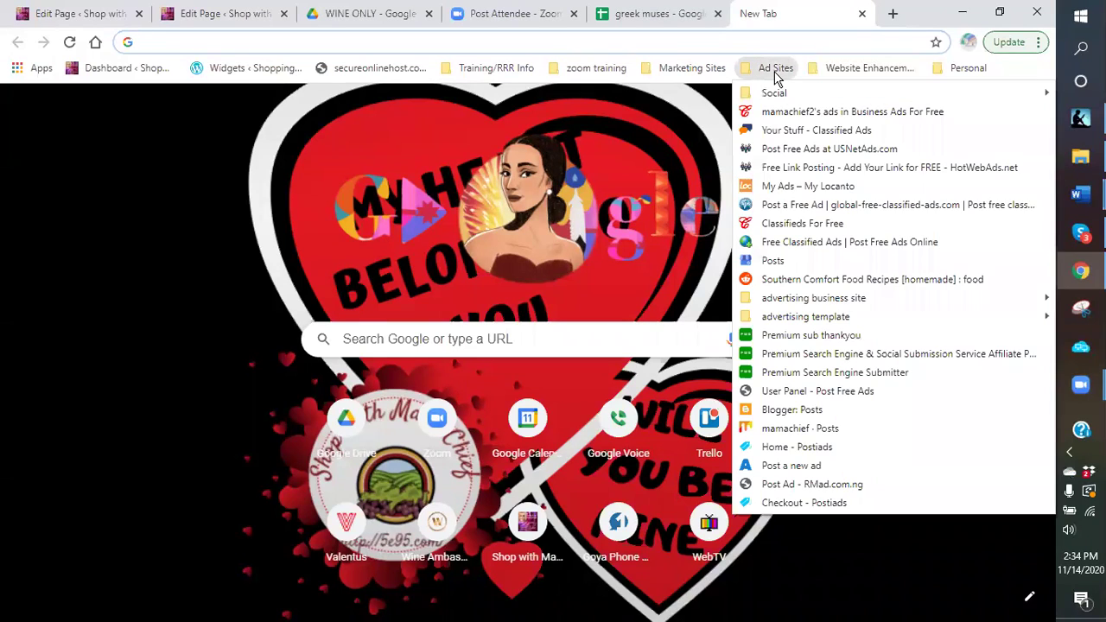
mouse_move(780, 93)
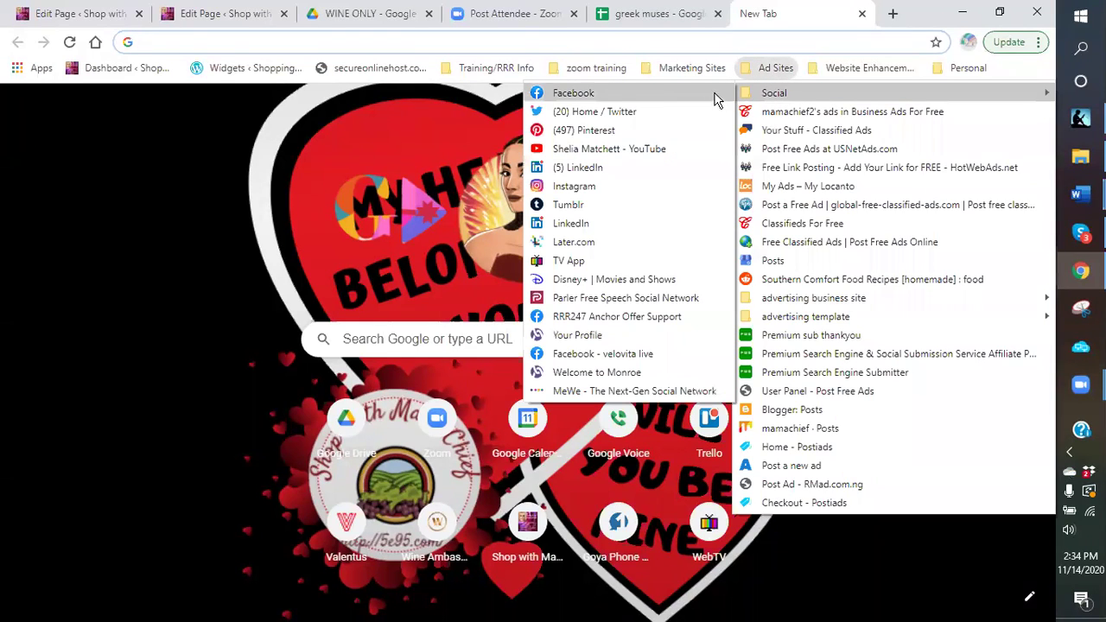
click(592, 131)
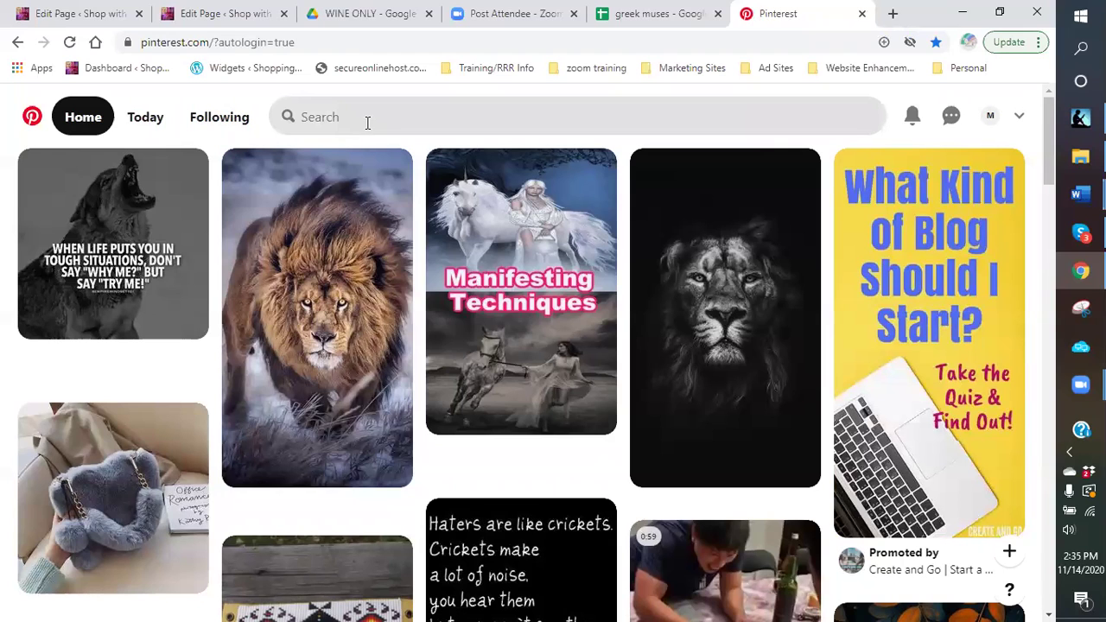
Go to the Pinterest account's profile and open its settings for editing the profile.
click(991, 118)
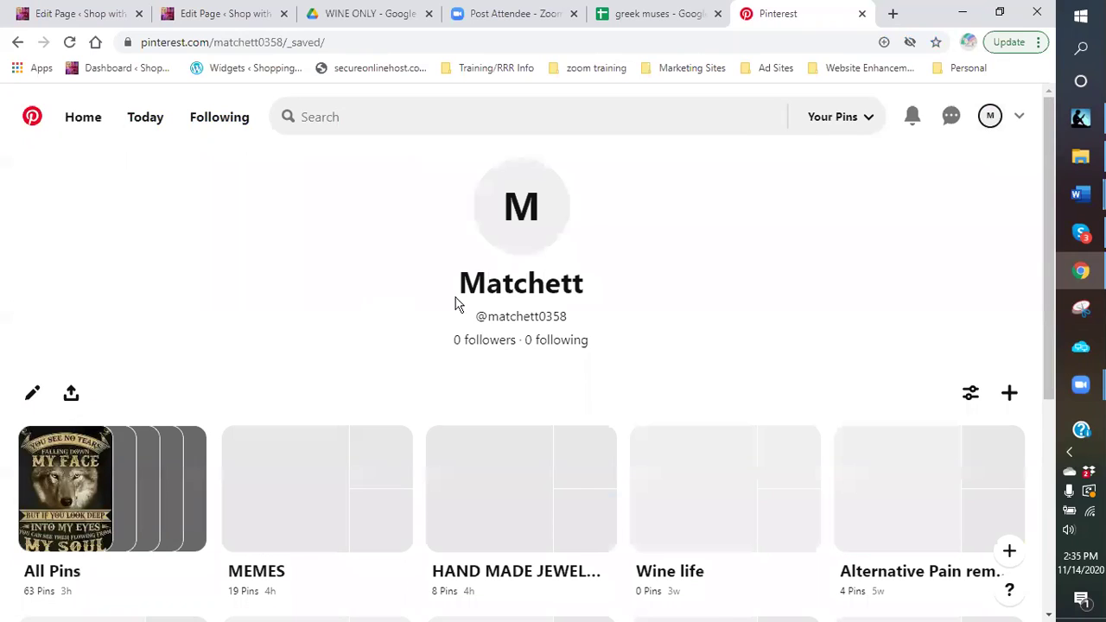
click(1016, 116)
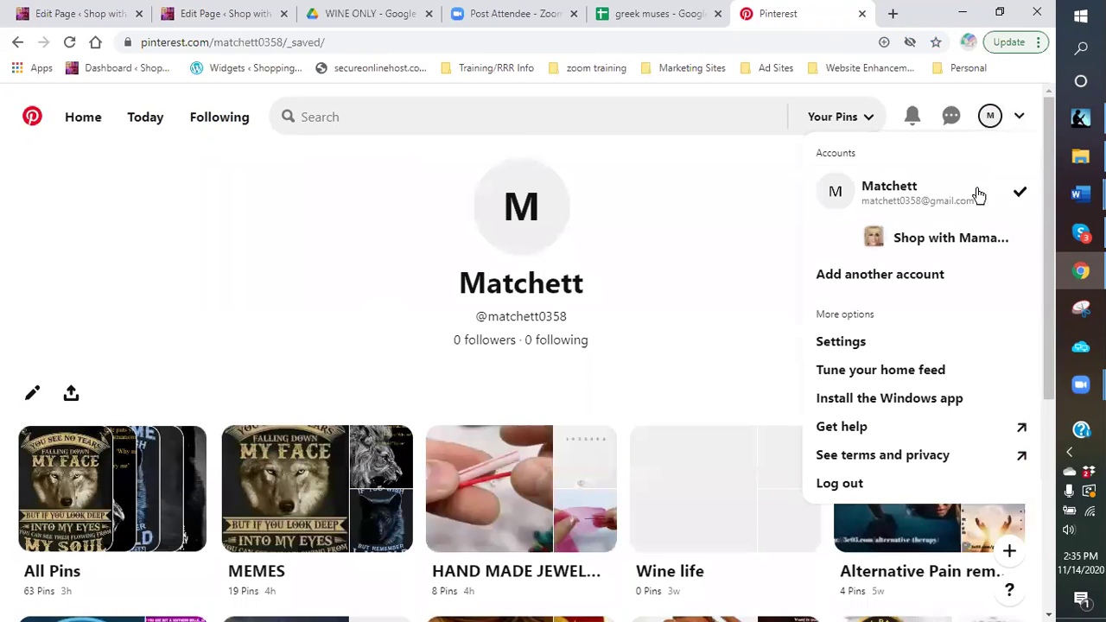
click(841, 342)
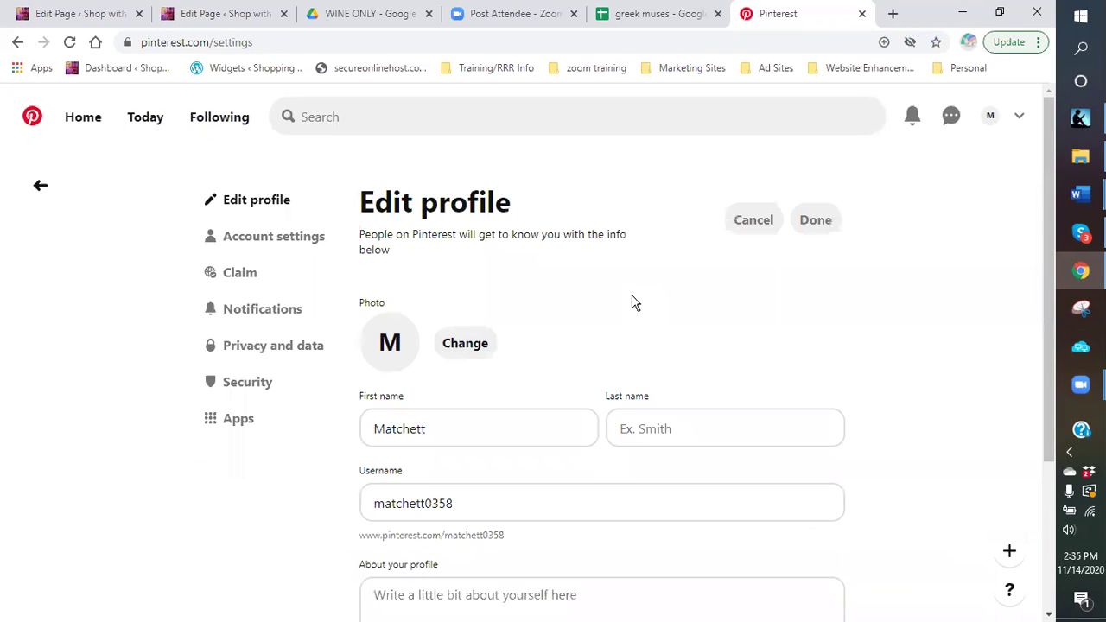
Start the profile description with "Native American - Lumbee".
scroll(631, 300, down, 1)
scroll(628, 291, down, 1)
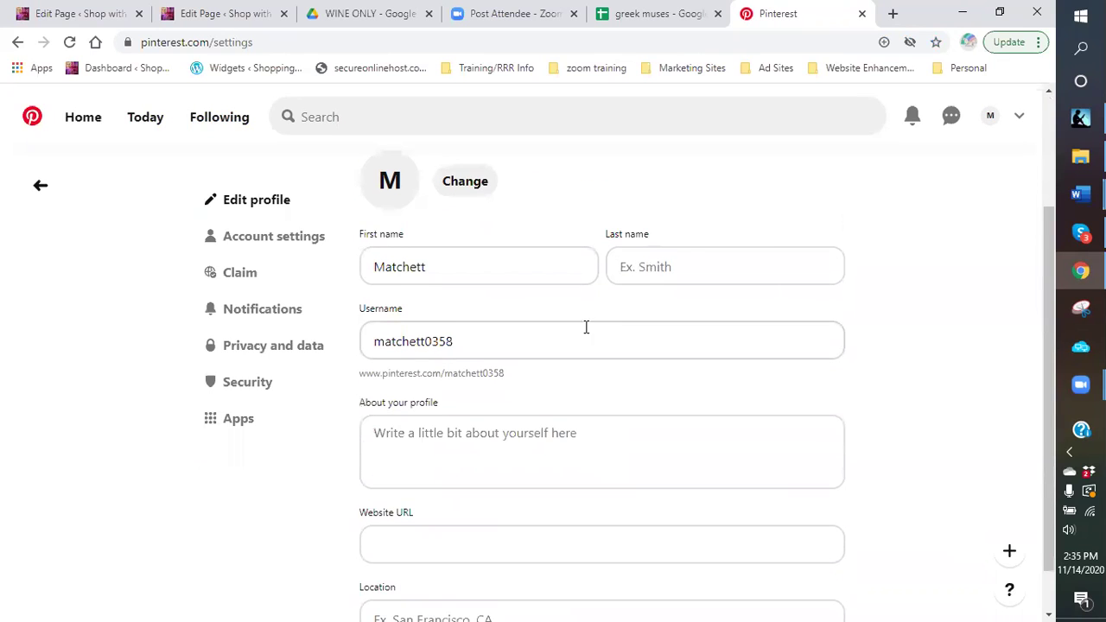
scroll(585, 325, down, 1)
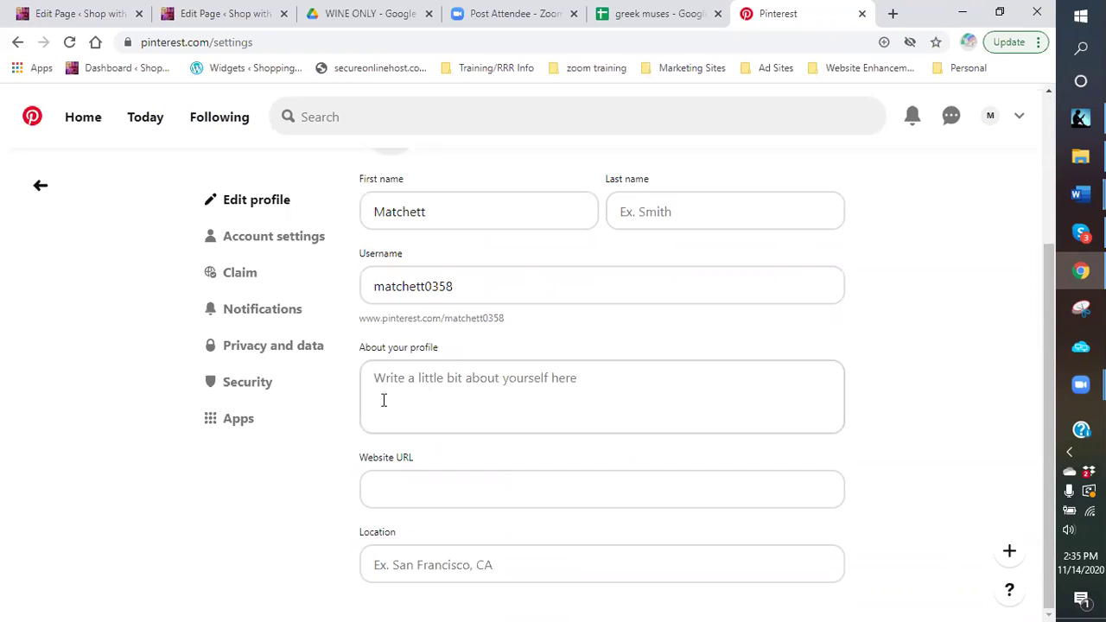
click(434, 385)
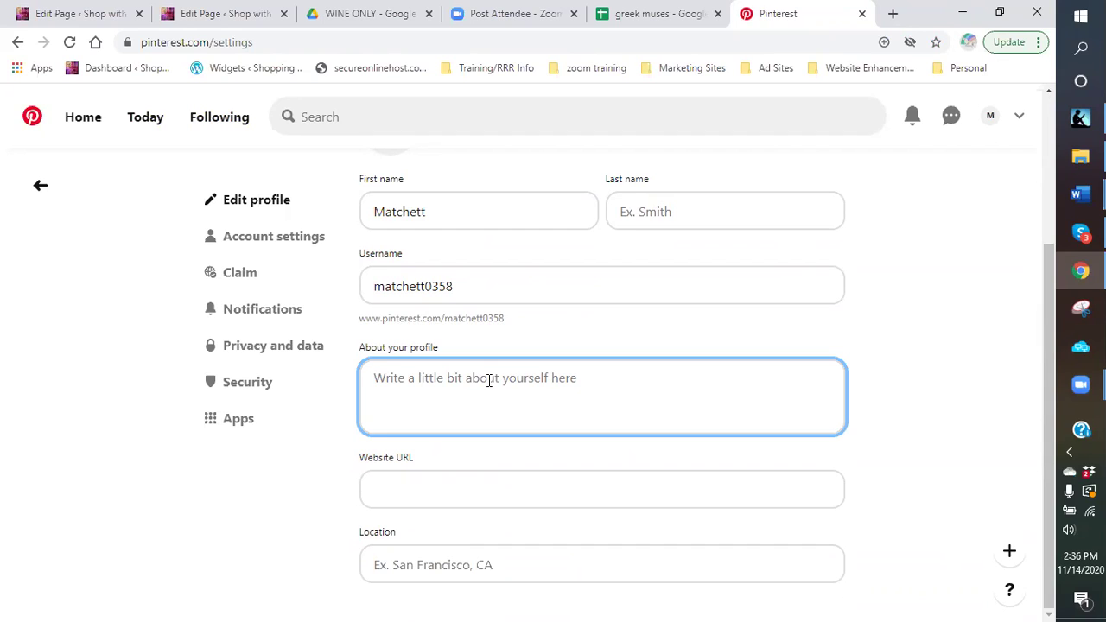
text(Native)
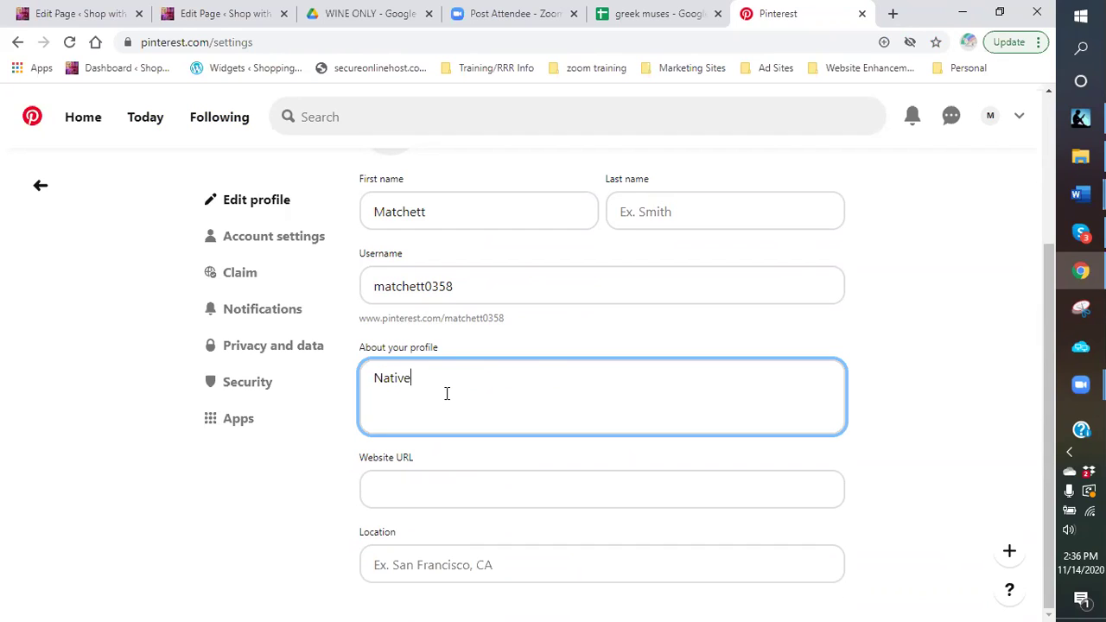
text( American - I)
text(um)
key(BackSpace)
key(BackSpace)
key(BackSpace)
text(Lumbee -)
key(BackSpace)
key(BackSpace)
key(BackSpace)
Continue the profile description with ". Work at home mom with an amazing".
text(.  Work at home  mom)
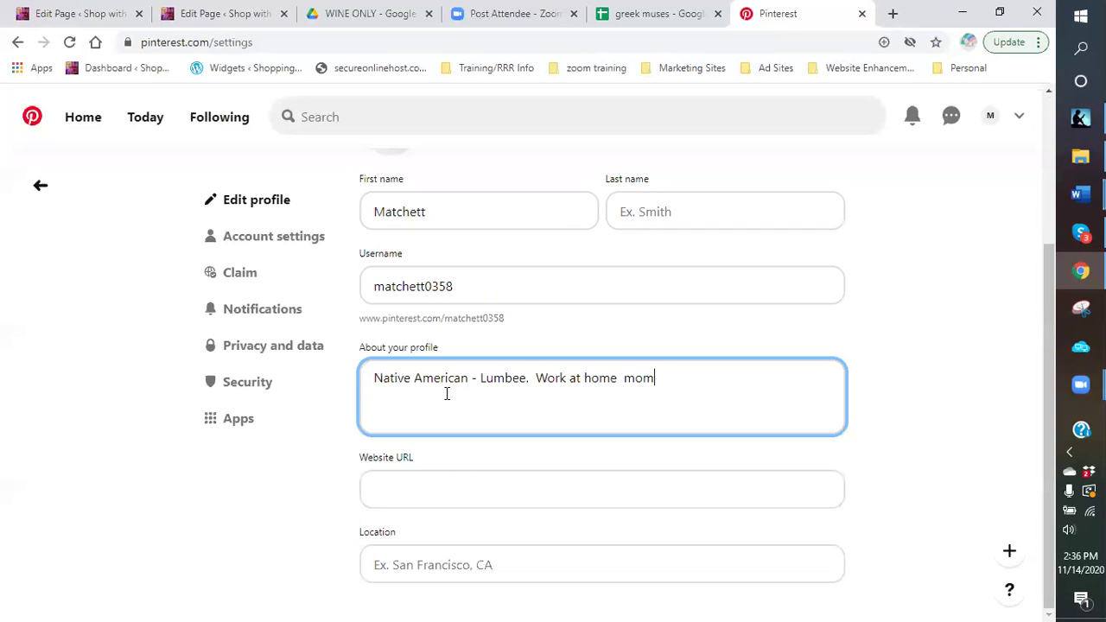
key(BackSpace)
key(BackSpace)
key(BackSpace)
key(BackSpace)
key(BackSpace)
text(mon)
key(BackSpace)
text(m with an amazing )
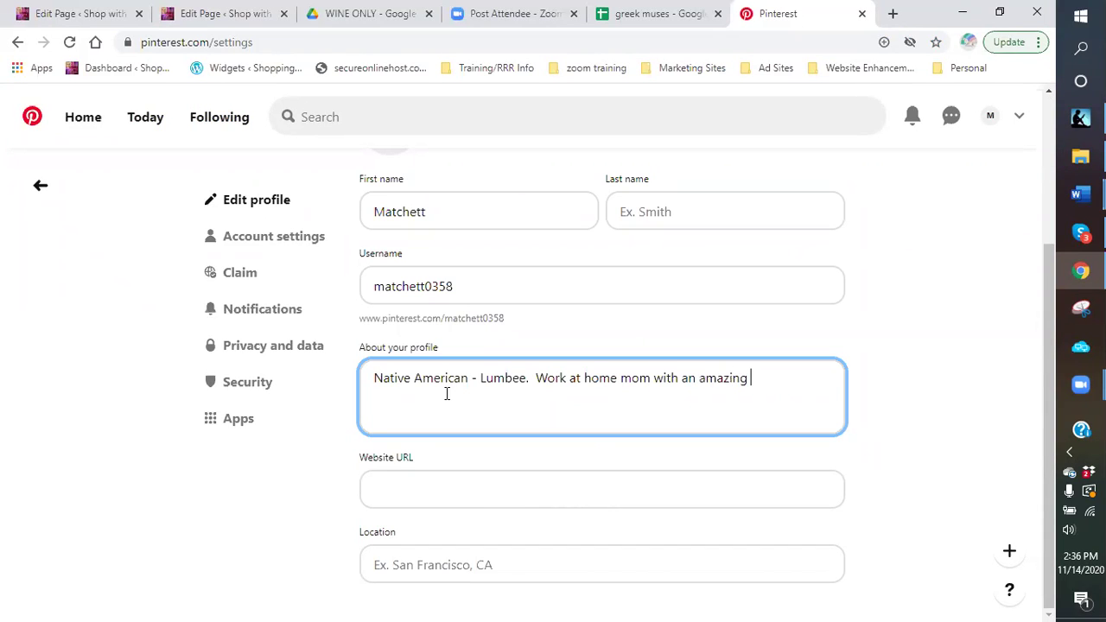
Finish the profile description with "Shop with MamaChief website. You need to check it out to get some amazing deals.".
text(Shop with Mamach)
key(BackSpace)
key(BackSpace)
text(Ch)
key(BackSpace)
text(hief We)
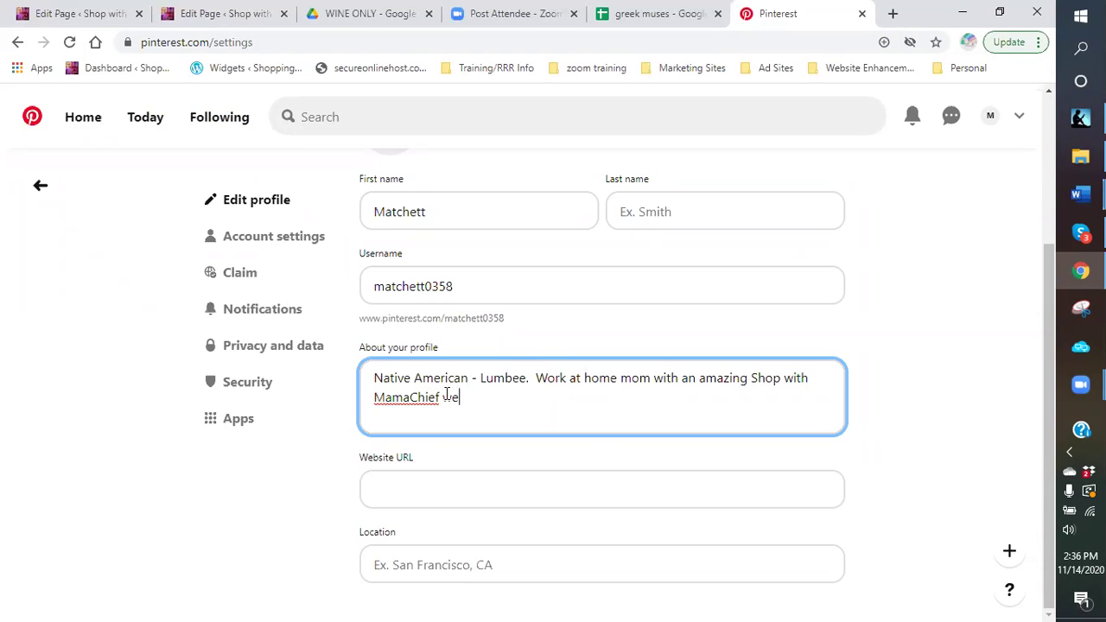
text(bsite.  You need to check it)
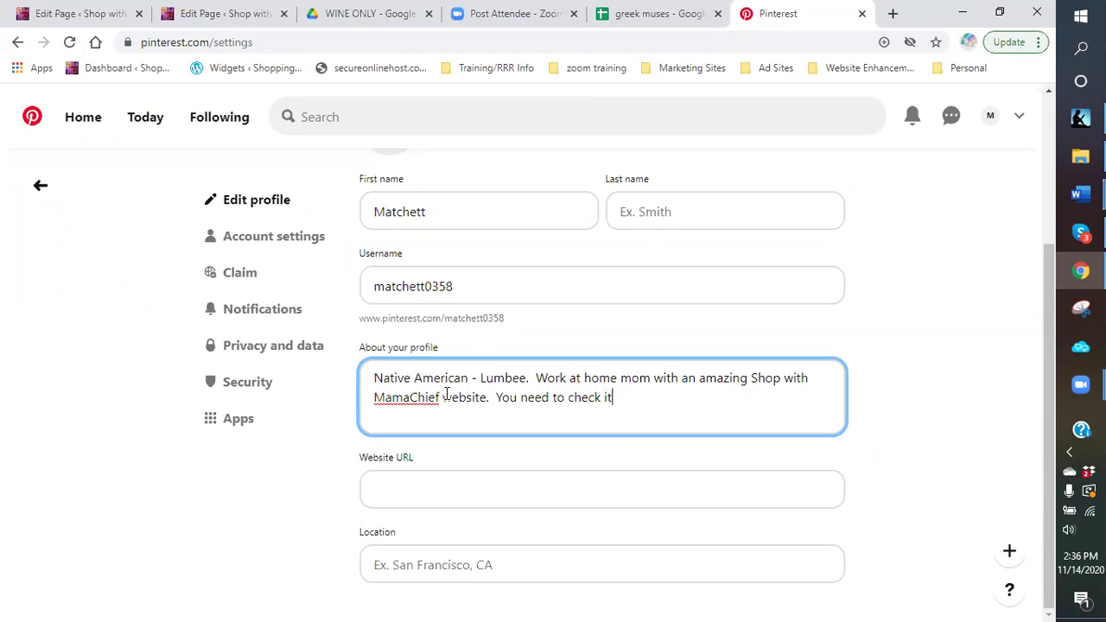
text( out to get some amazing deals)
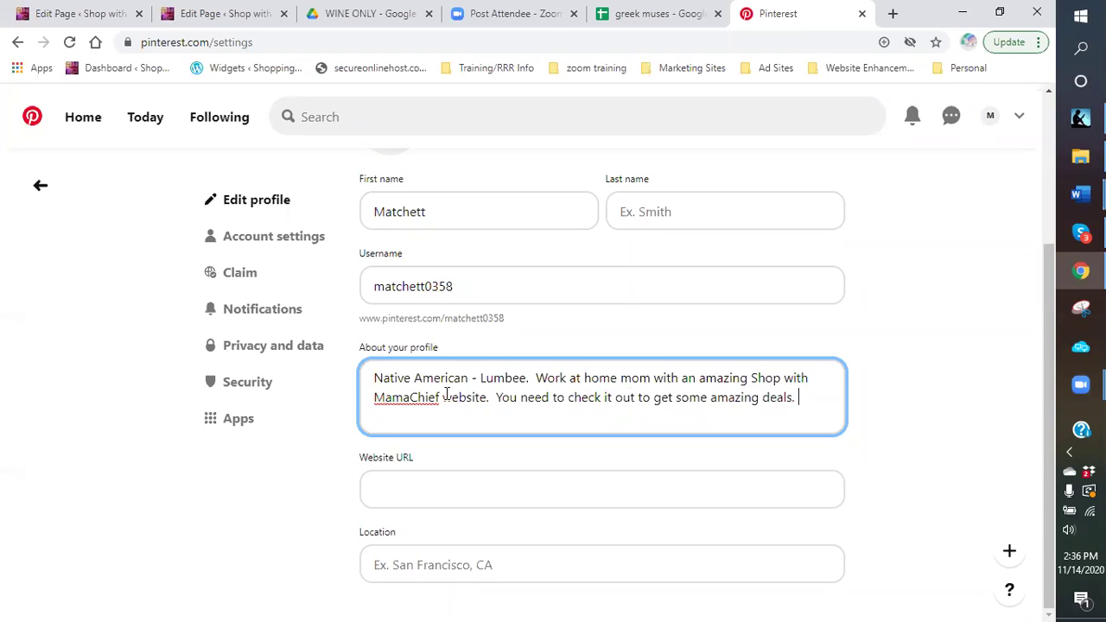
click(432, 493)
text(http)
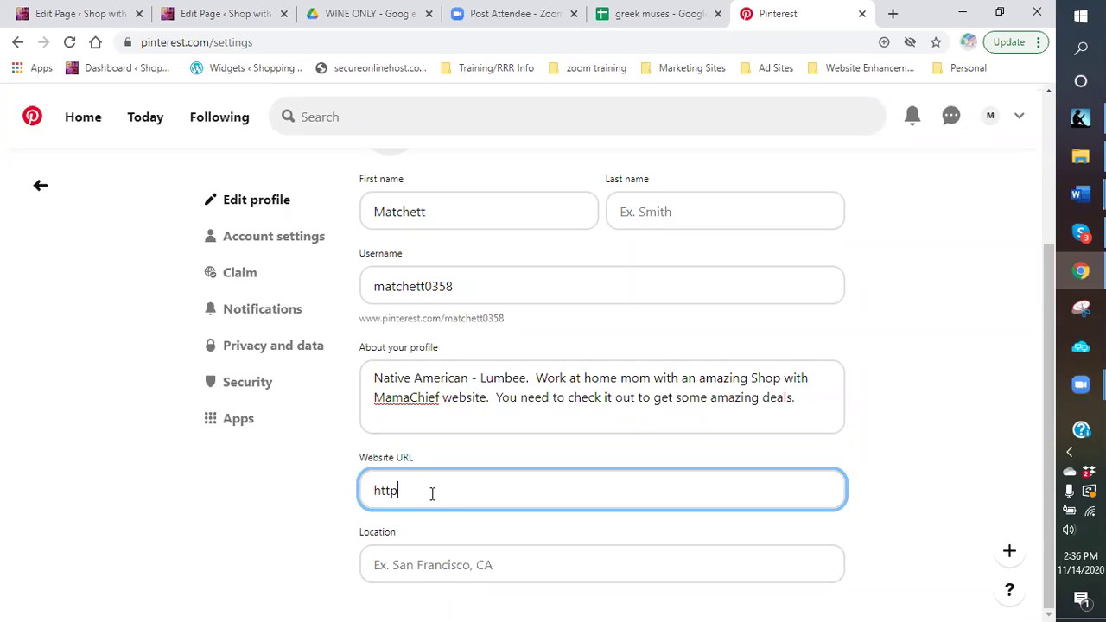
text(://)
text(5e9b.com/)
scroll(802, 491, up, 3)
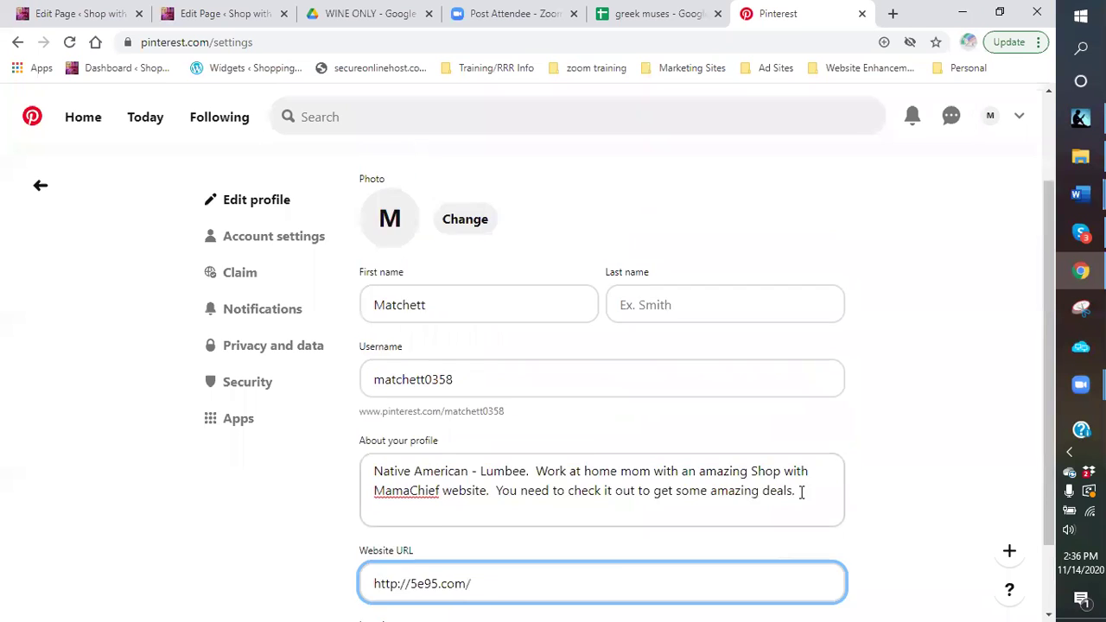
click(815, 226)
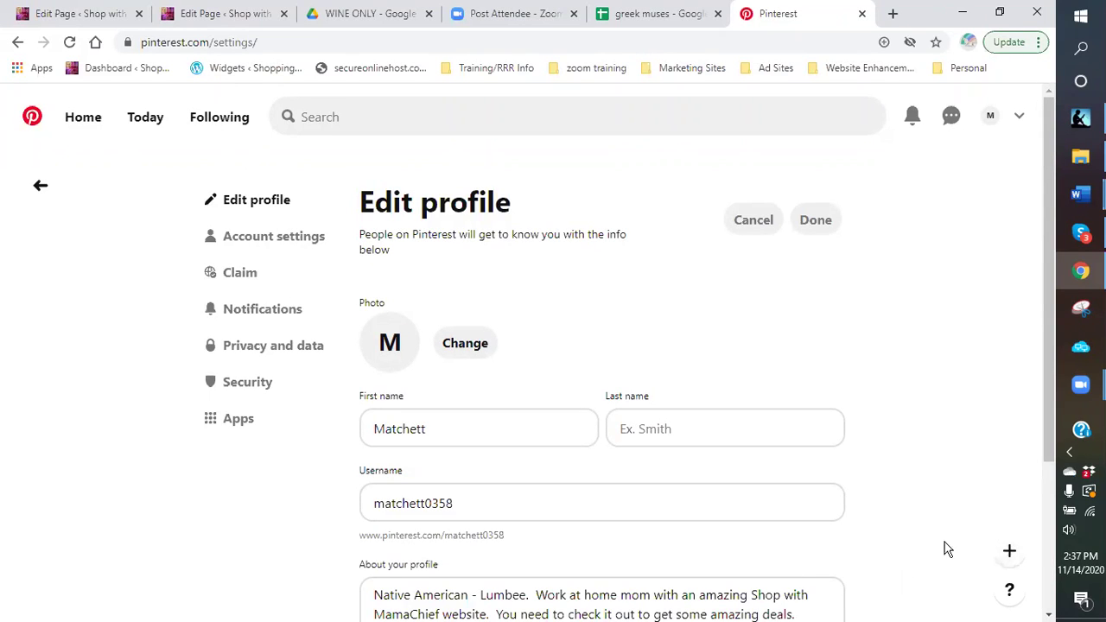
Get Pinterest's browser button from the Chrome Web Store and add the Pinterest Save Button extension to Chrome.
click(1010, 558)
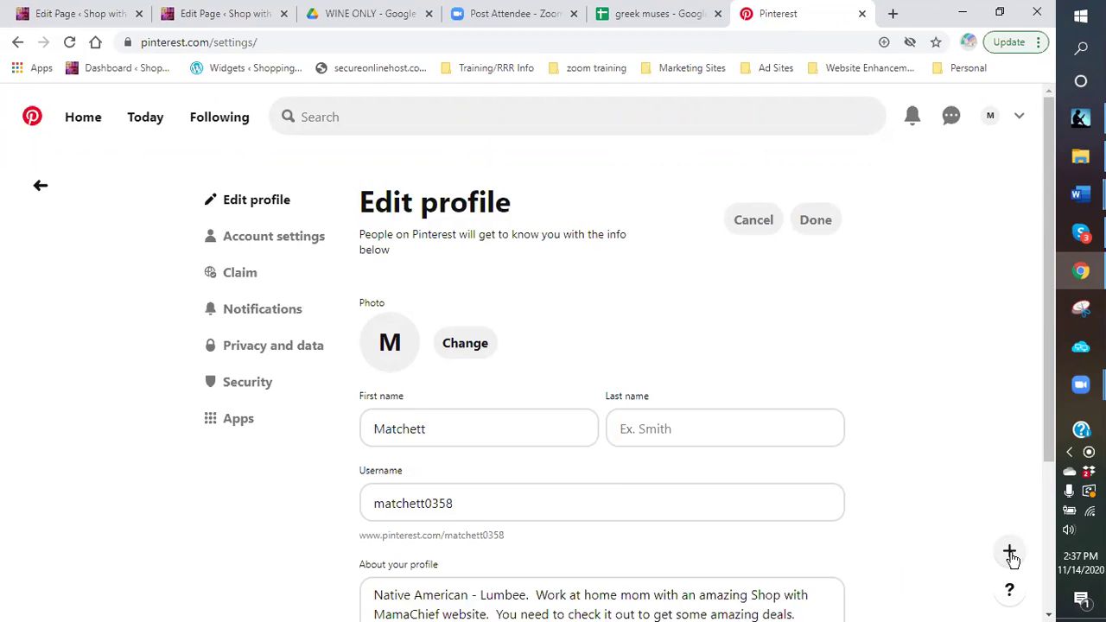
click(1011, 556)
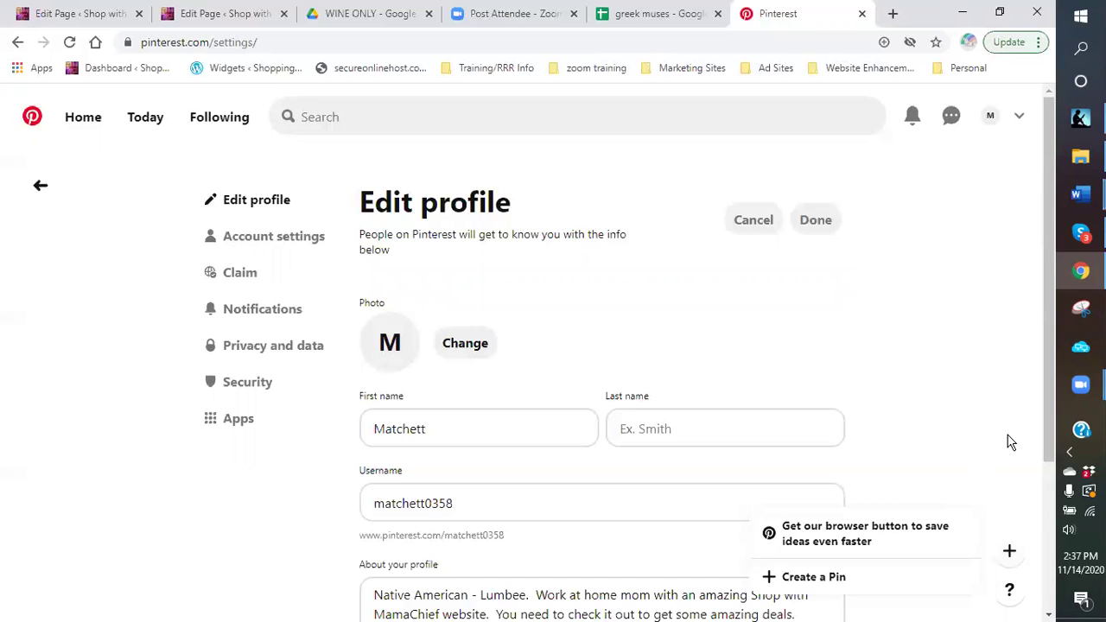
scroll(1052, 406, down, 1)
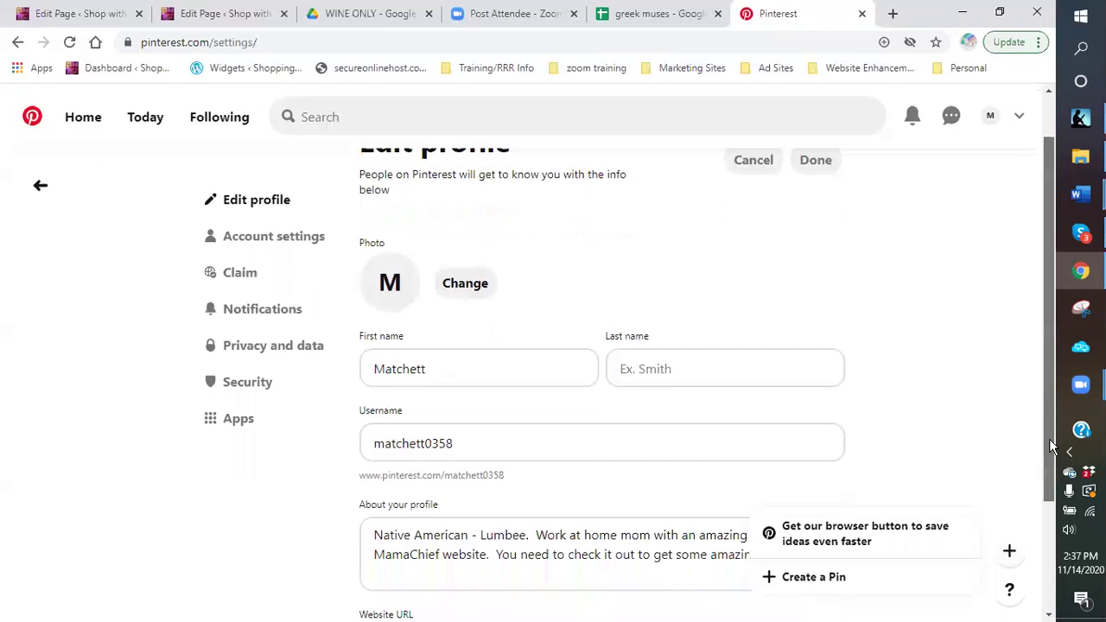
click(819, 544)
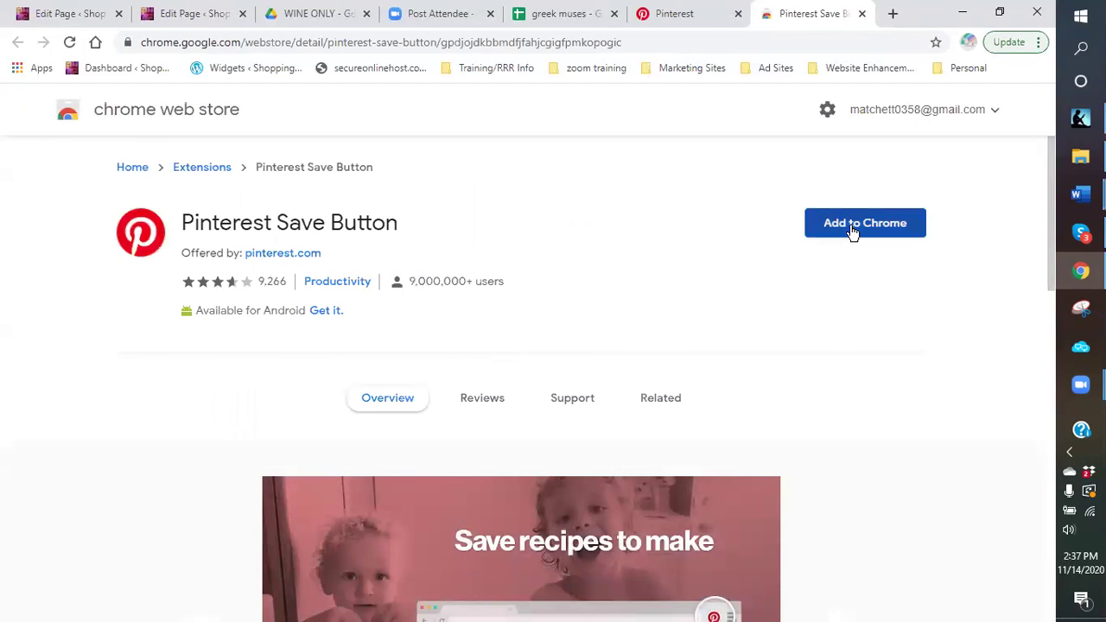
click(853, 228)
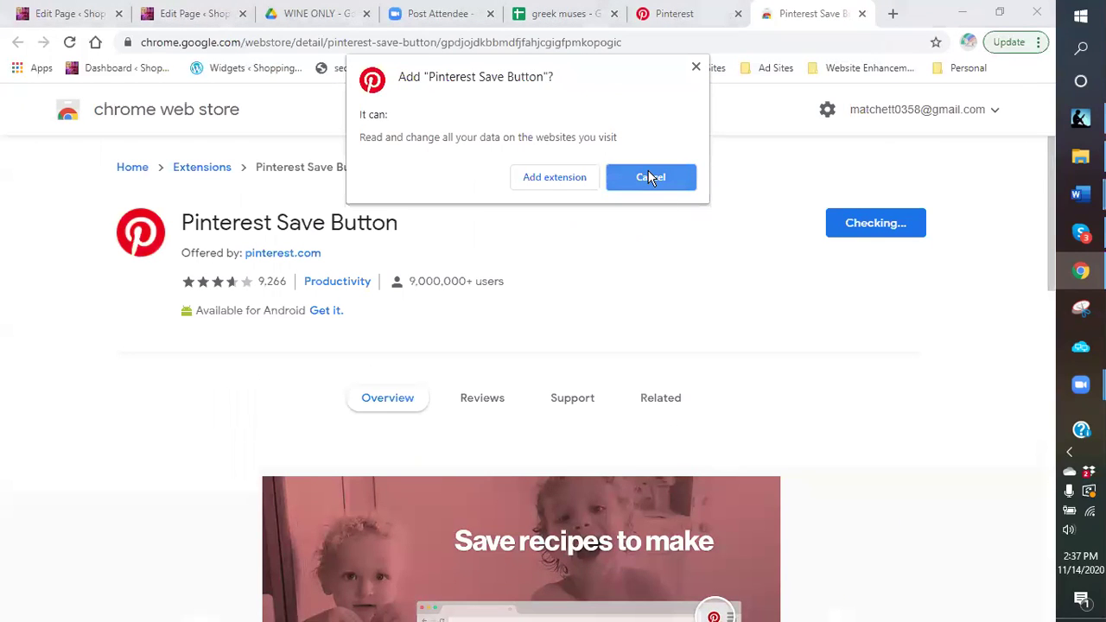
click(550, 179)
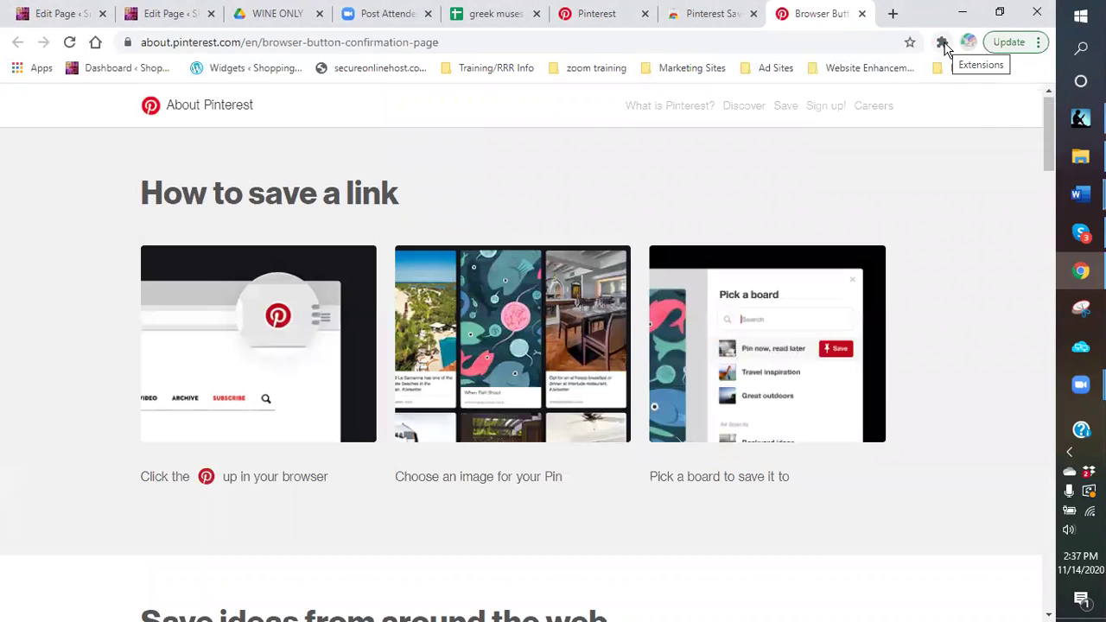
View the images the Pinterest Save Button extension offers on the confirmation page, and close both extension-related pages.
click(942, 43)
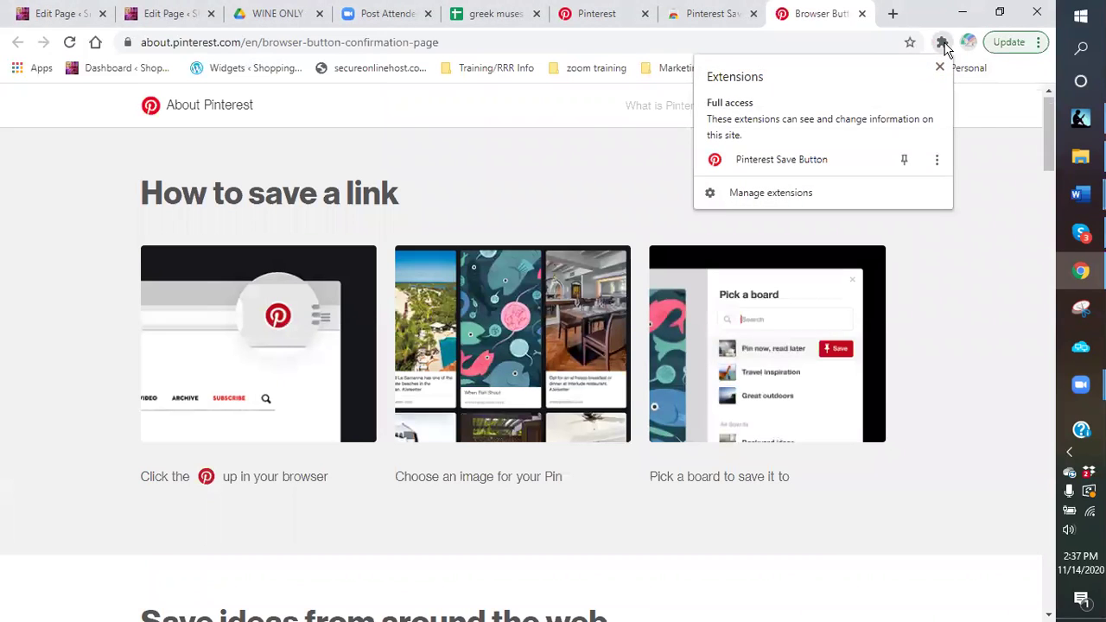
click(780, 164)
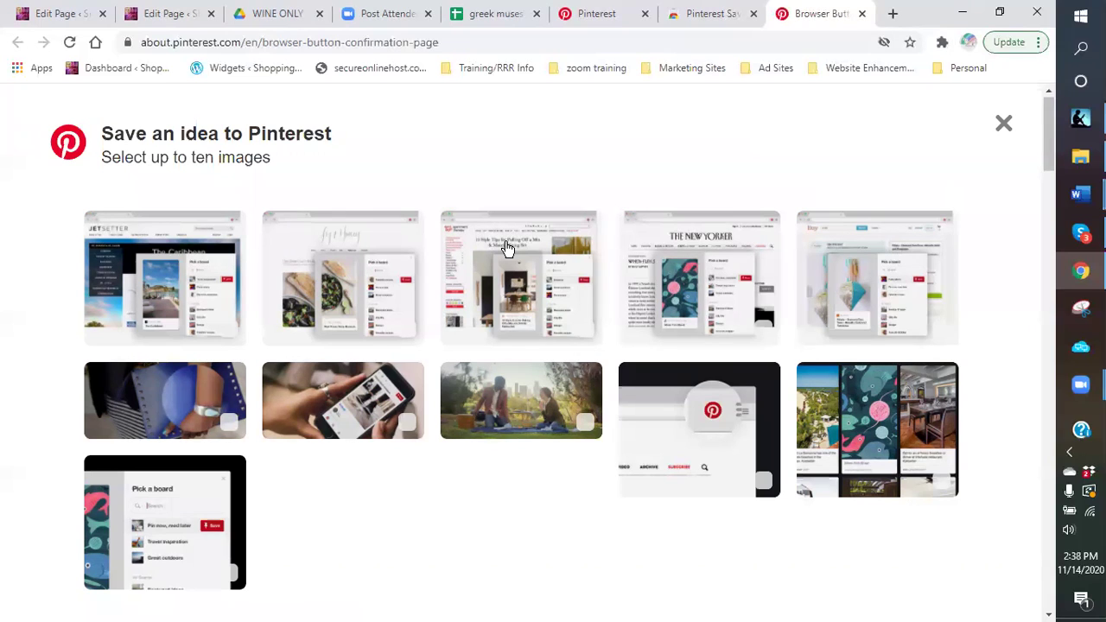
click(863, 15)
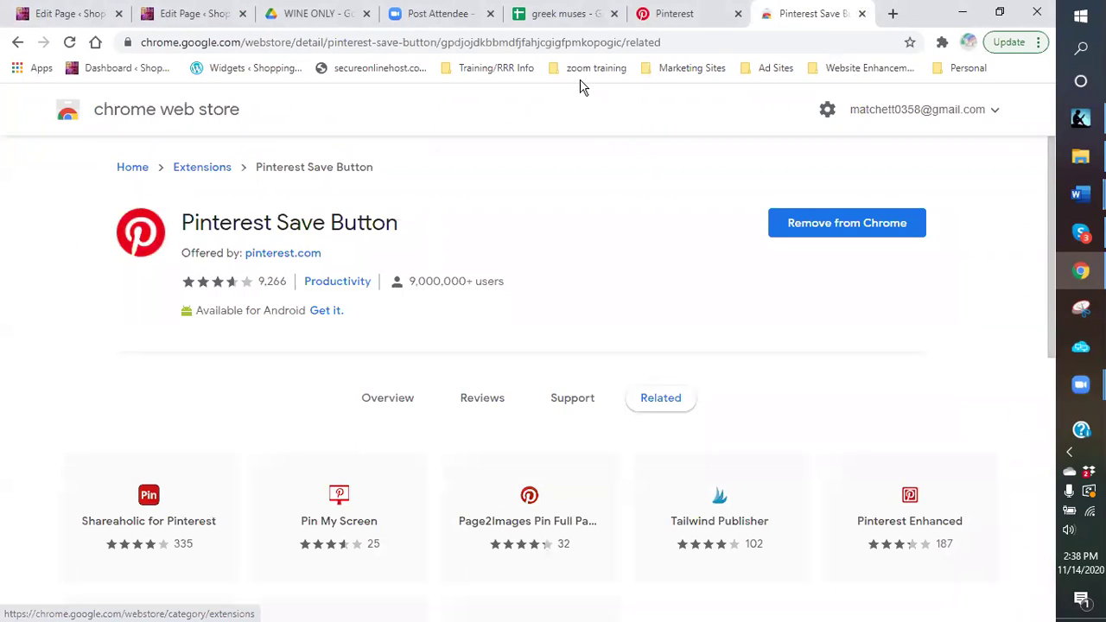
click(862, 15)
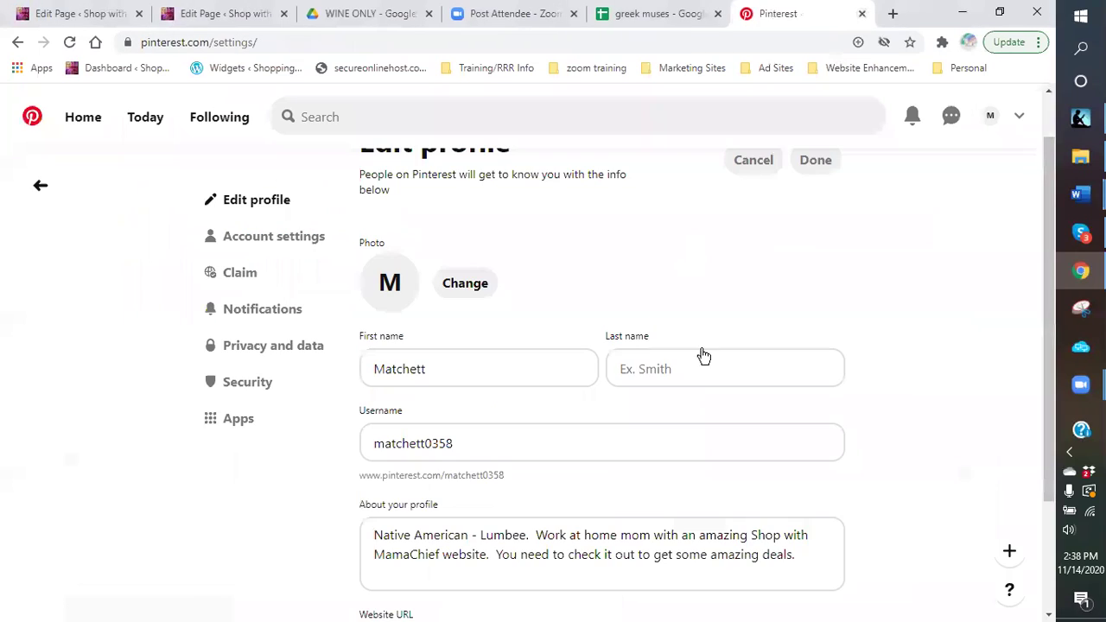
Return to the Pinterest home feed and dismiss the business account offer with Maybe later.
click(69, 125)
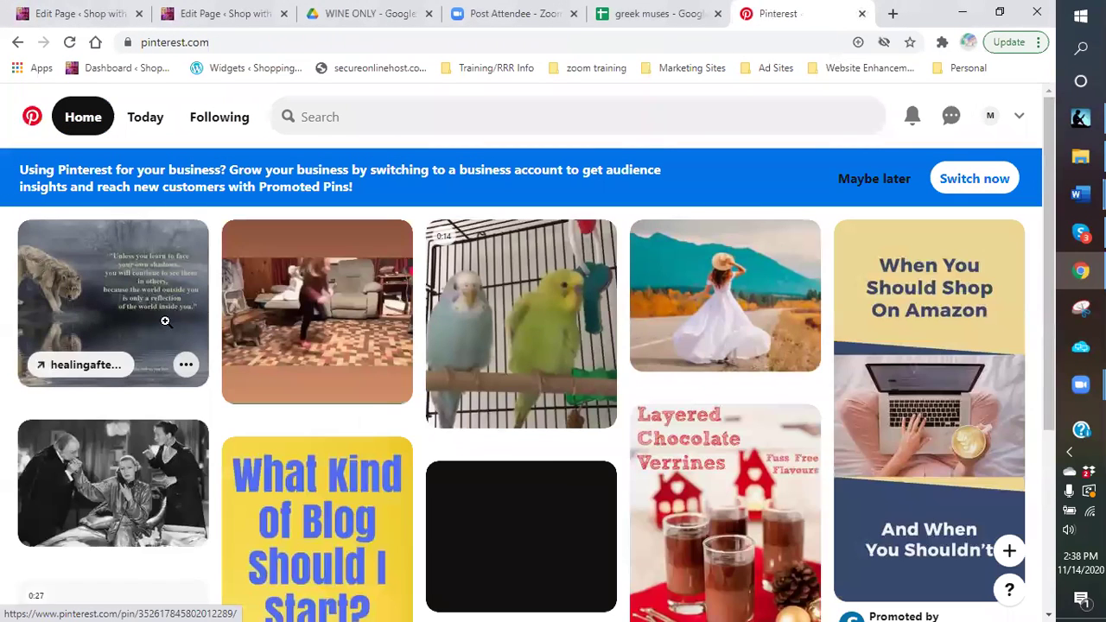
click(875, 178)
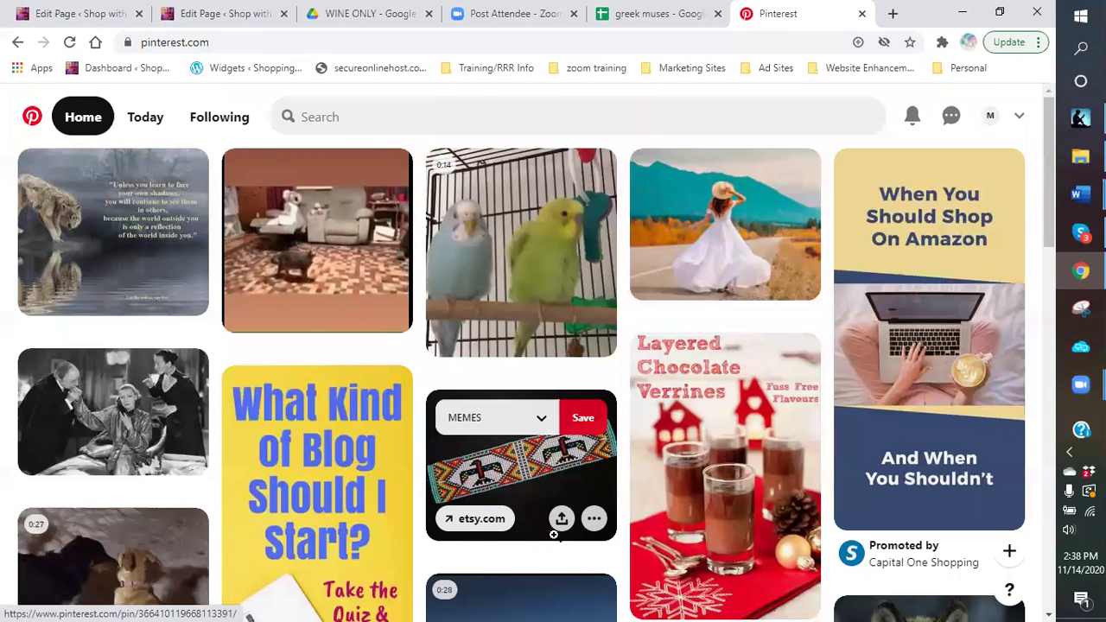
Start creating a new Pin and open the file picker for its image upload.
click(1011, 554)
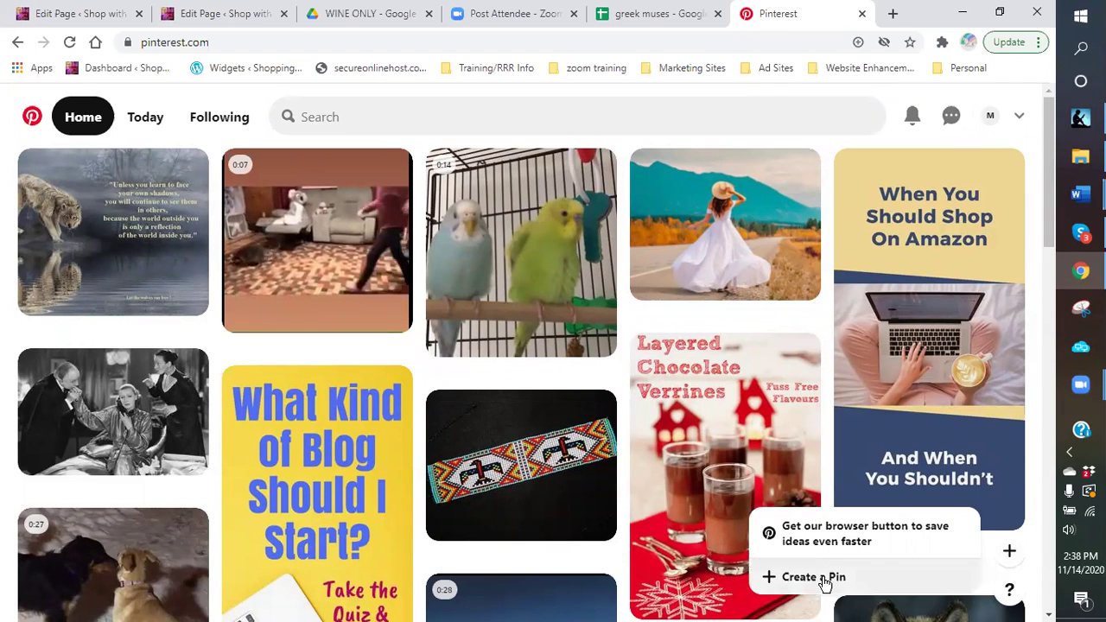
click(825, 584)
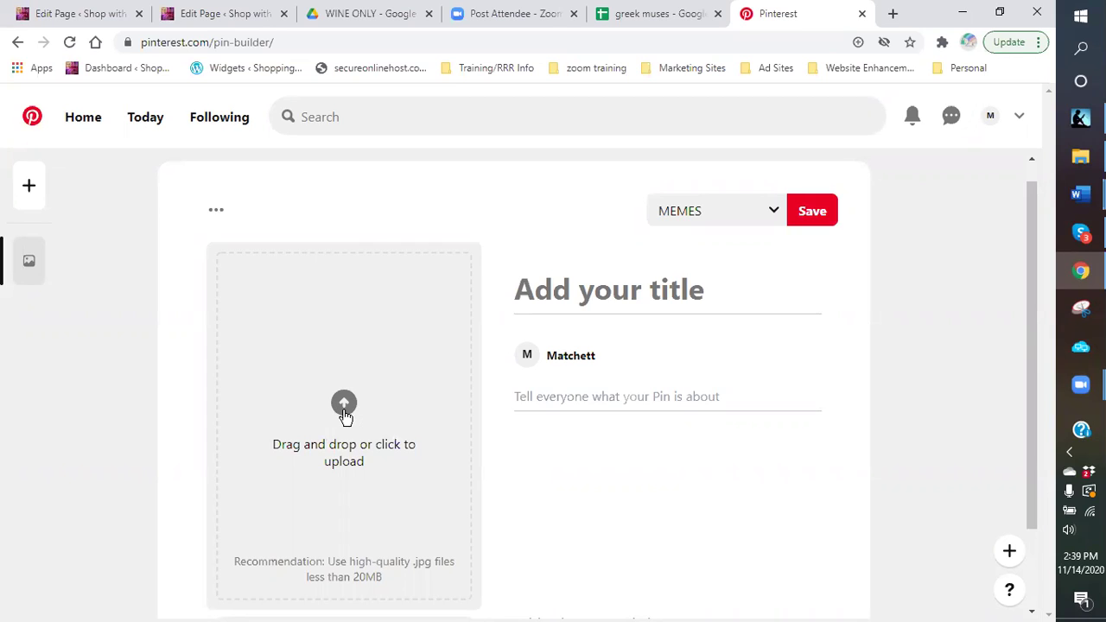
click(345, 418)
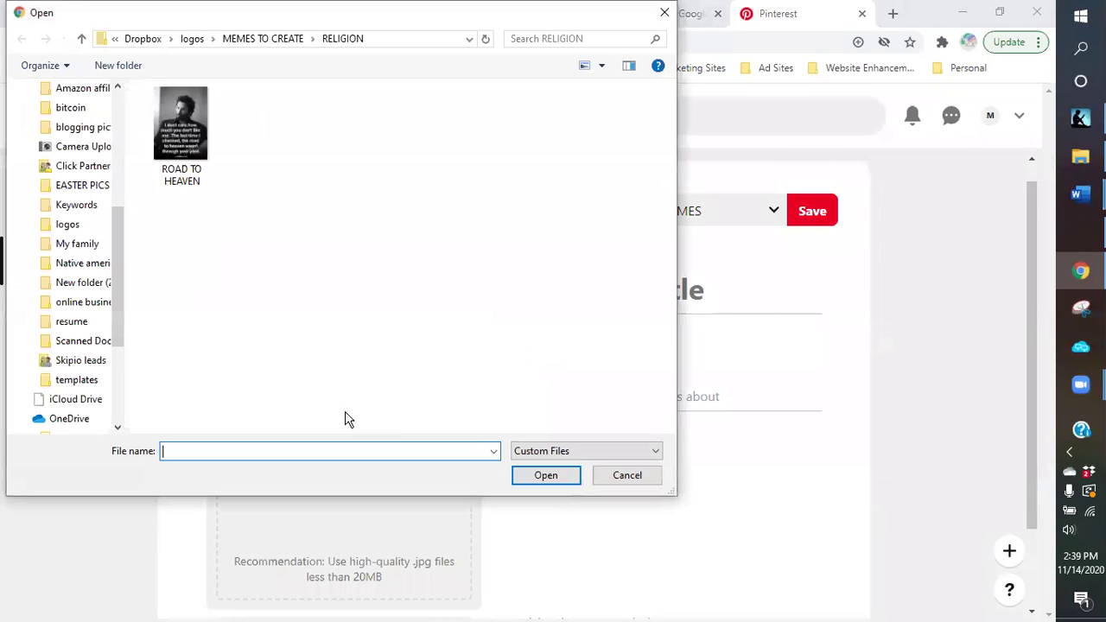
Try to upload the video "coffee weight loss with music" from the MP folder in logos, with All Files shown.
click(54, 229)
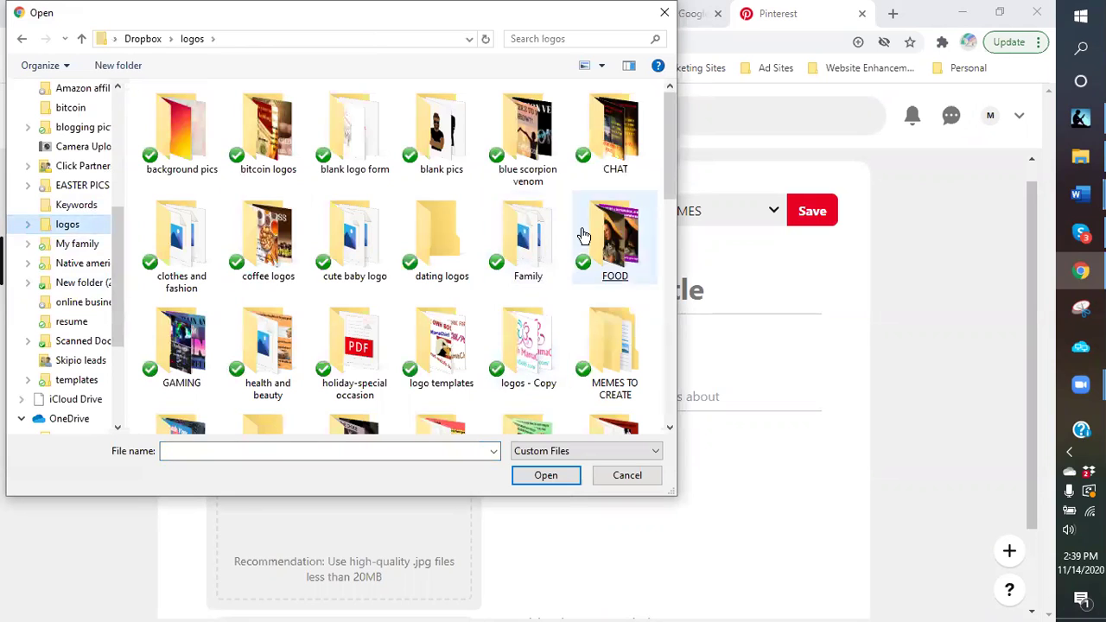
scroll(536, 356, down, 2)
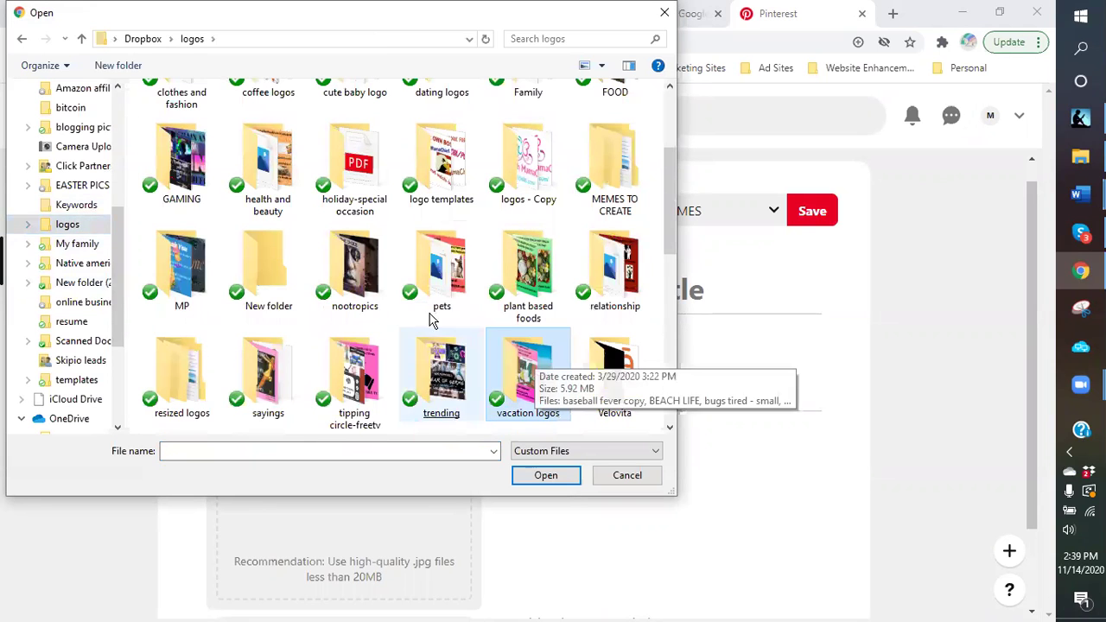
double_click(197, 285)
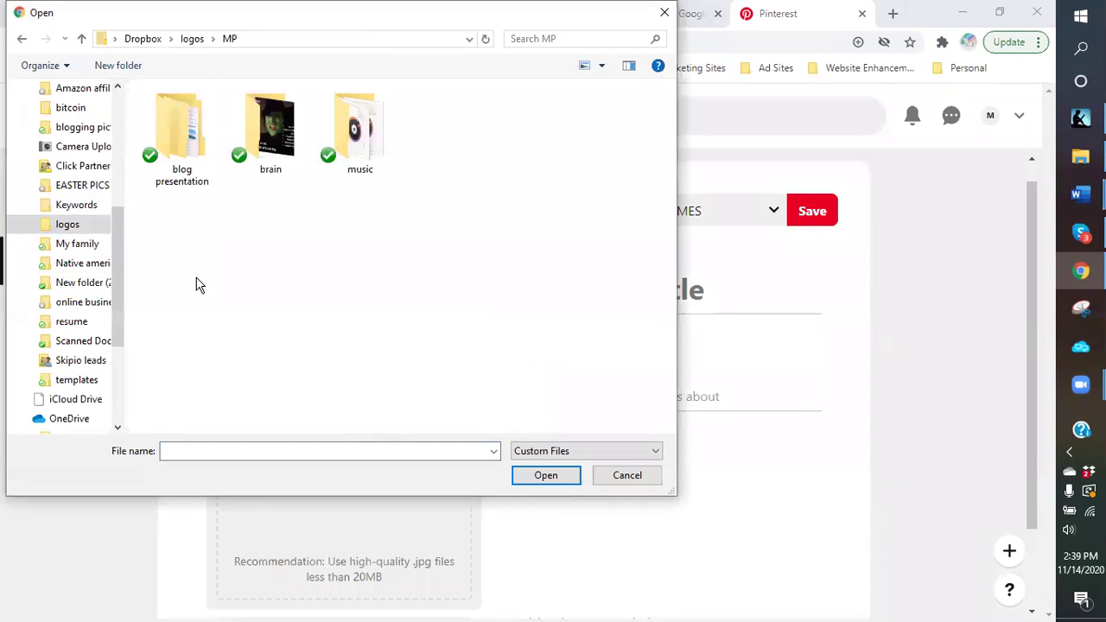
click(258, 154)
click(657, 450)
click(602, 482)
click(374, 347)
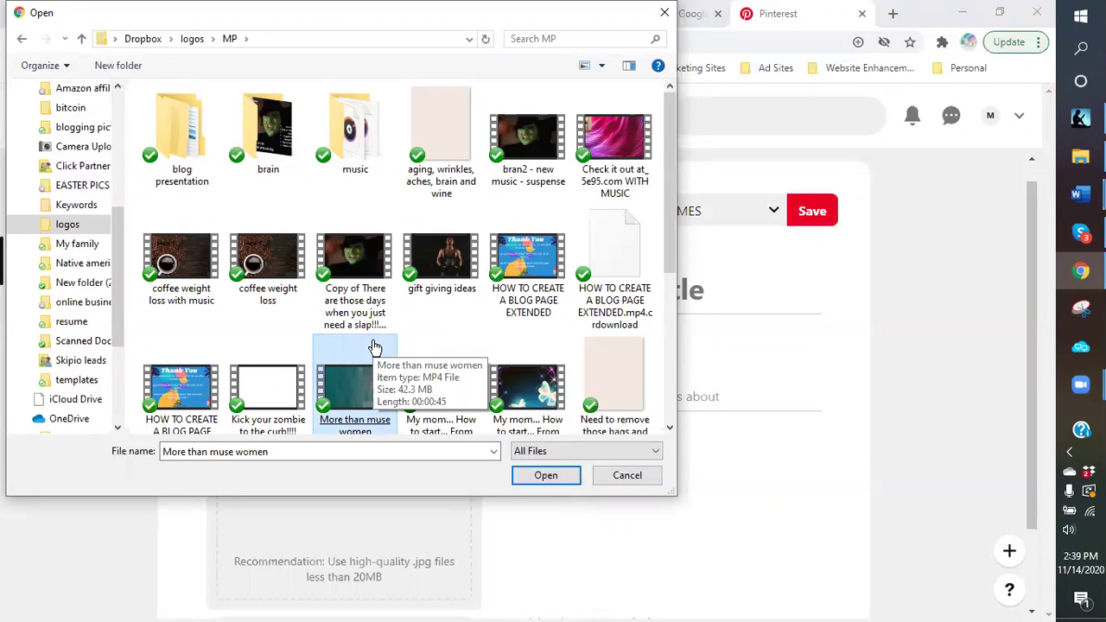
click(528, 171)
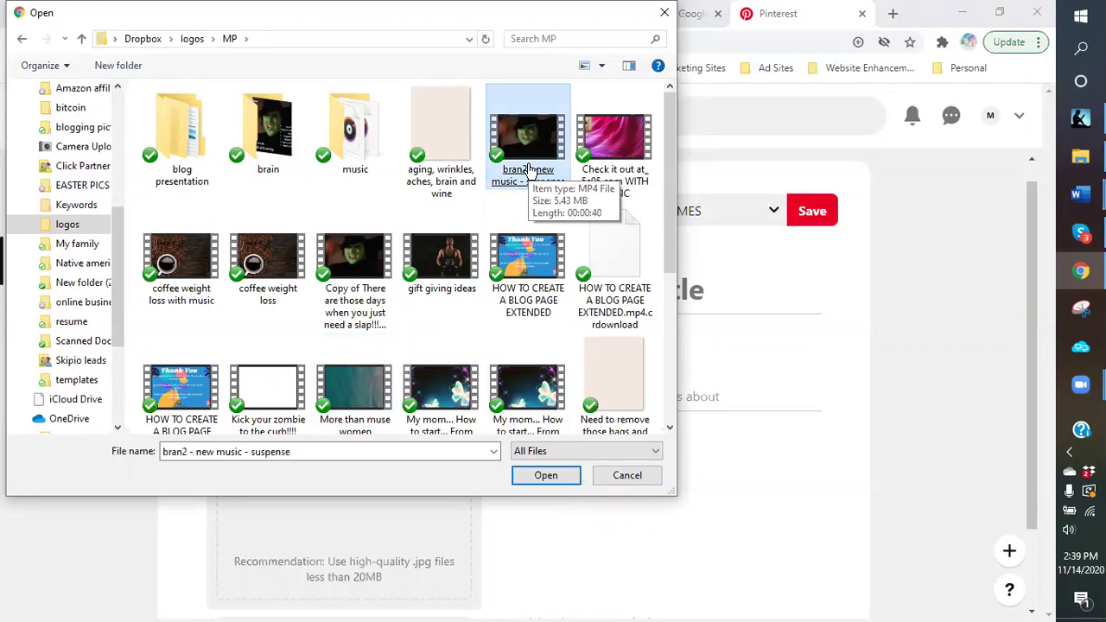
double_click(177, 294)
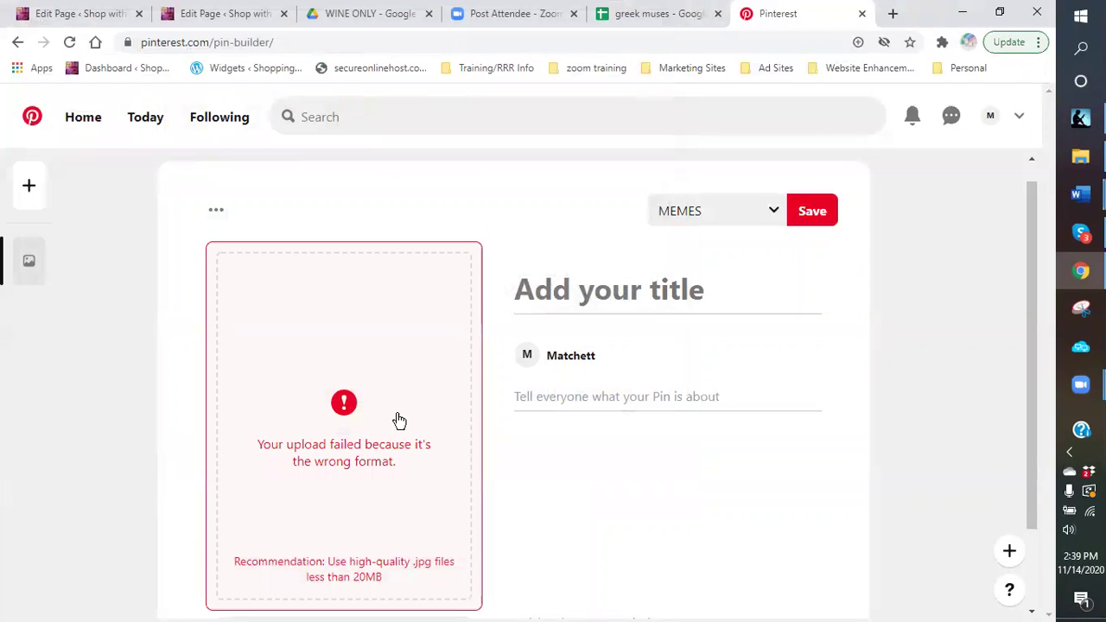
Try to upload the video "gift giving ideas" from the MP folder to the Pin, with All Files shown.
scroll(351, 441, down, 1)
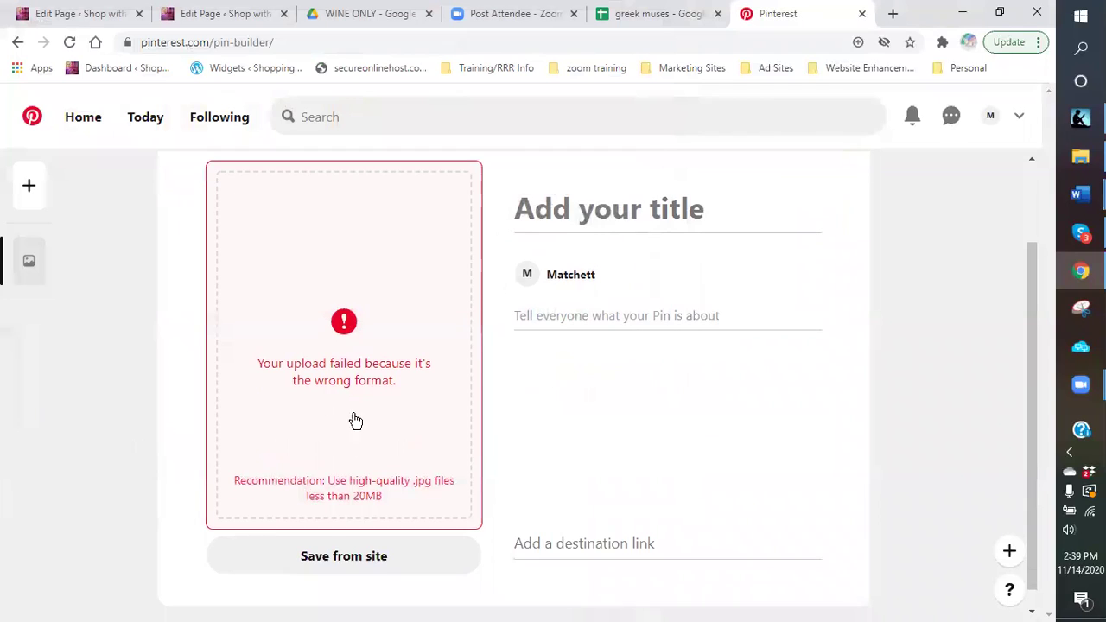
click(364, 361)
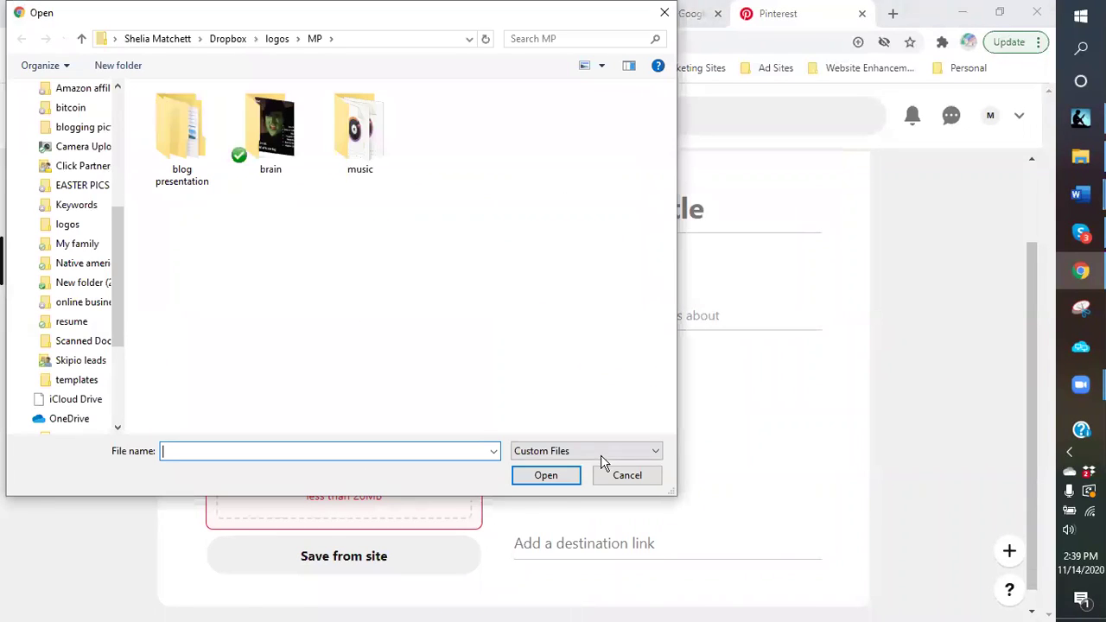
click(648, 450)
click(567, 484)
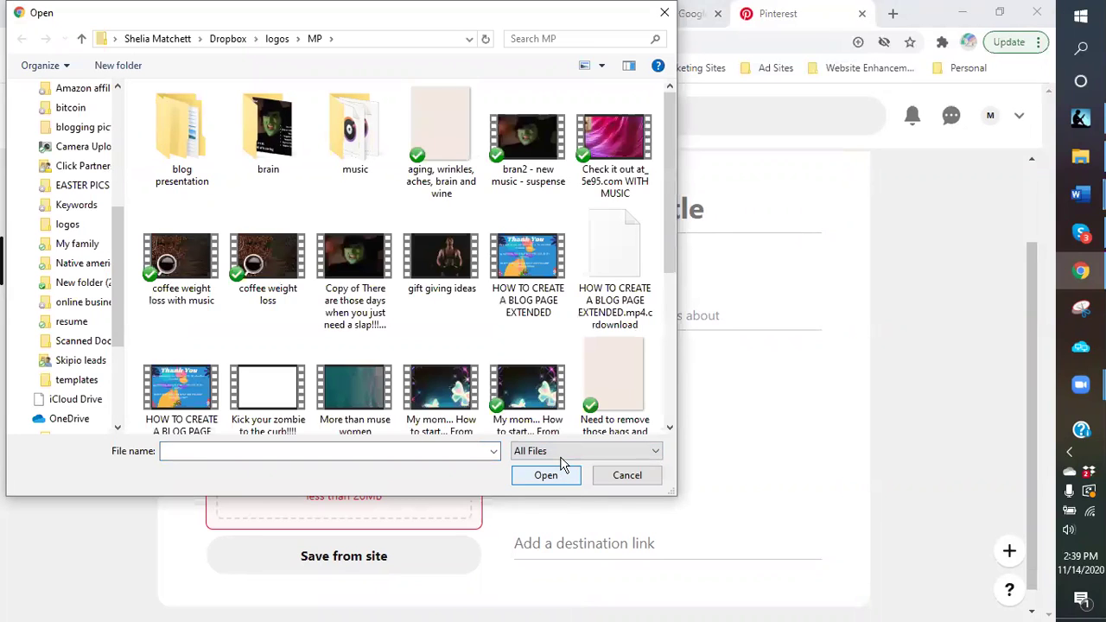
click(365, 273)
click(439, 263)
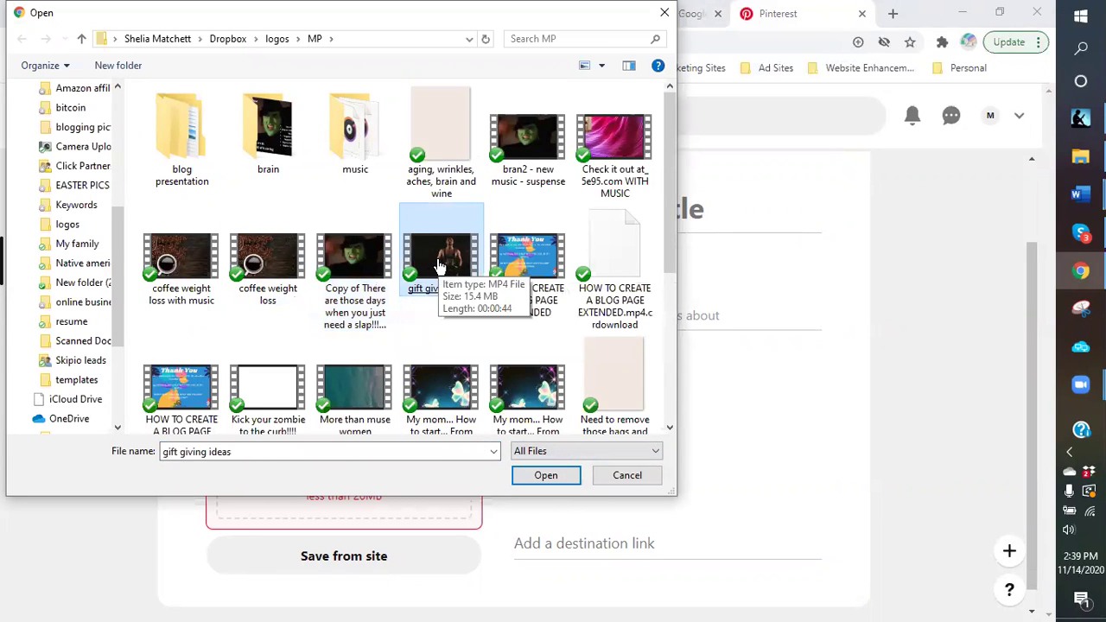
double_click(439, 264)
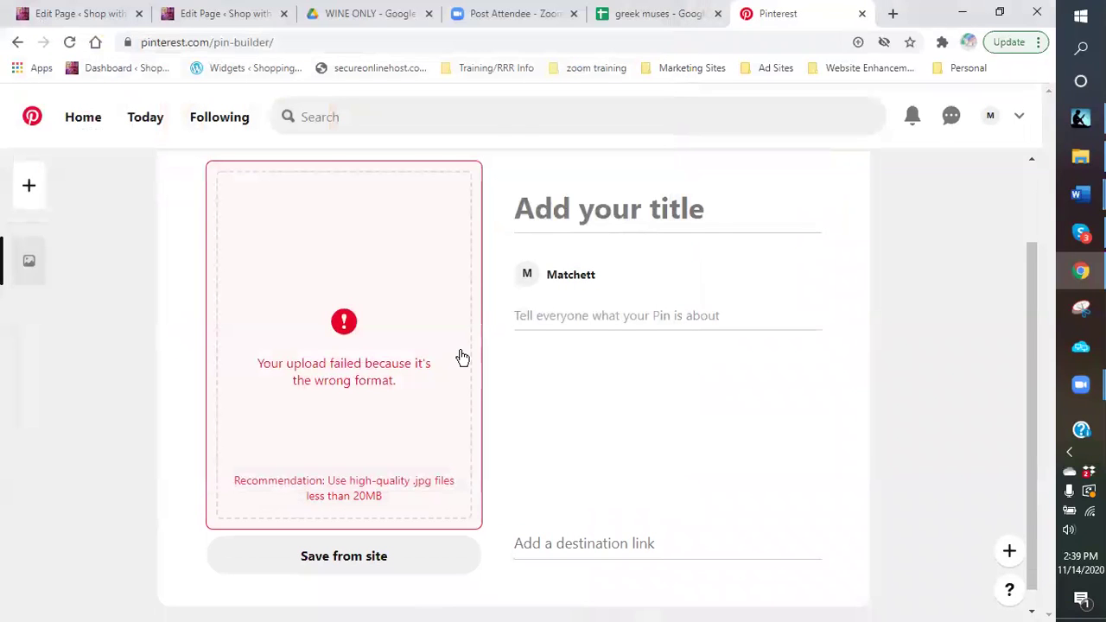
Upload the "MERRY CHRISTMAS!!!!" image to the Pin from the CHRISTMAS folder inside logos > holiday-special occasion.
click(354, 368)
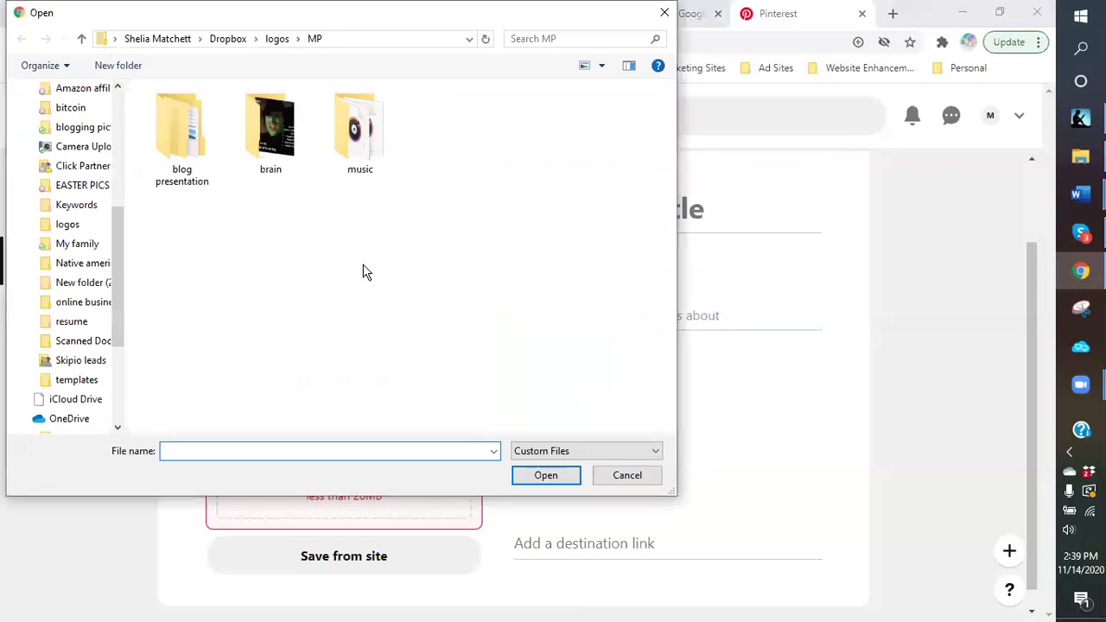
click(646, 451)
click(565, 474)
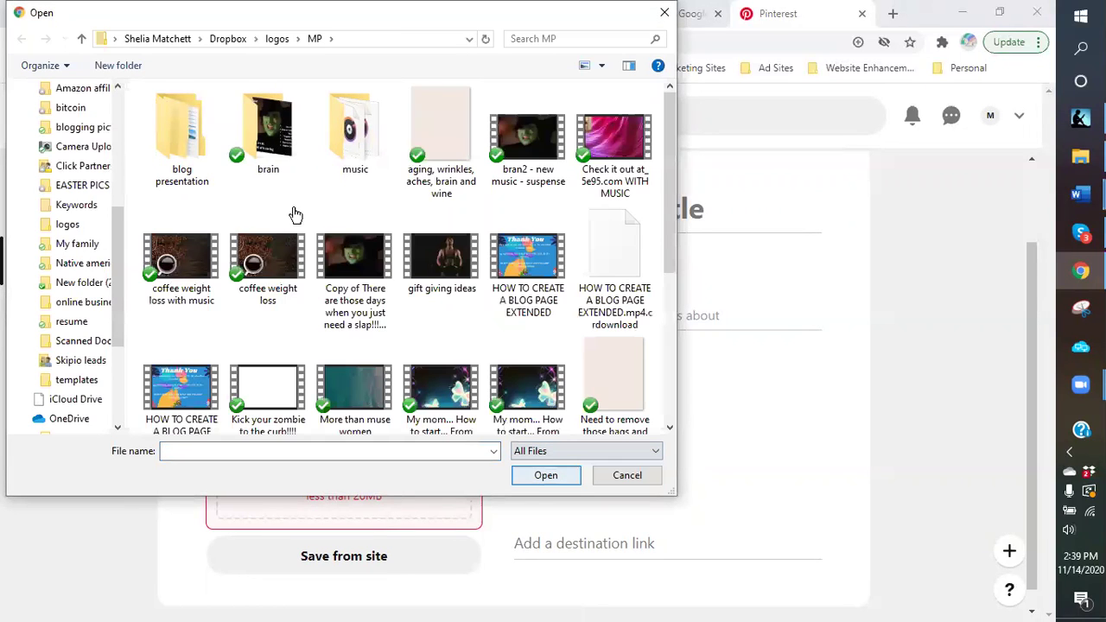
click(277, 40)
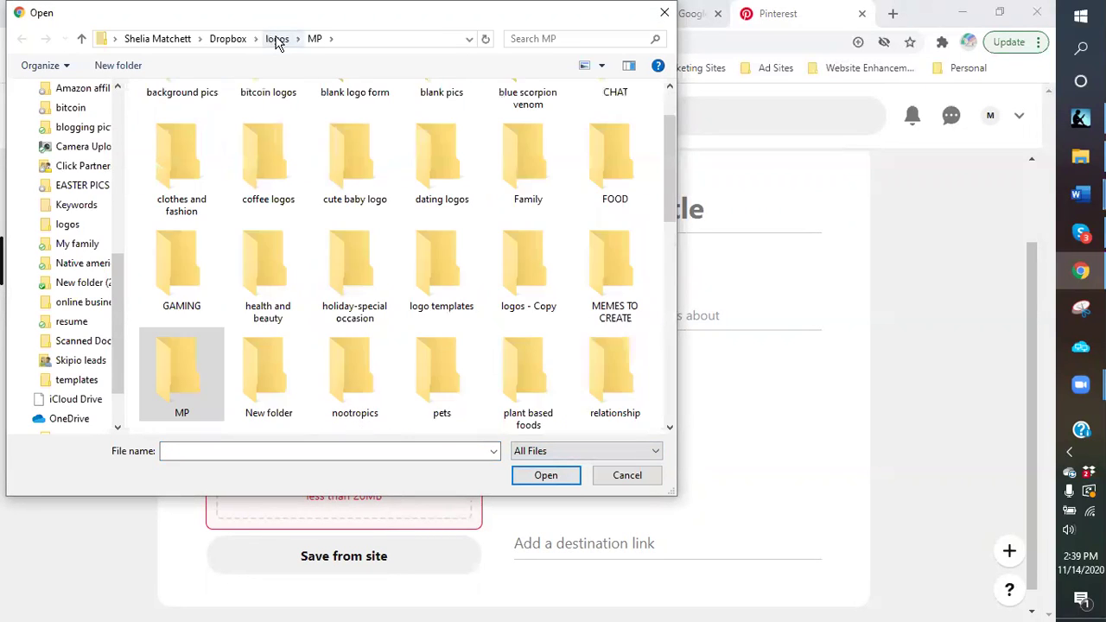
click(217, 285)
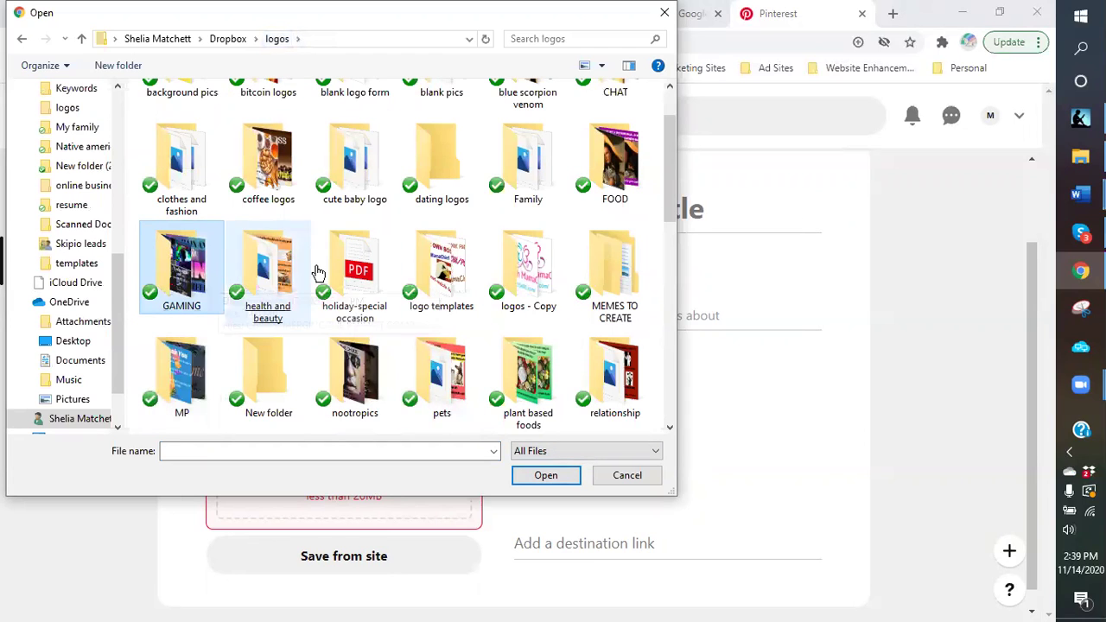
double_click(358, 272)
click(194, 154)
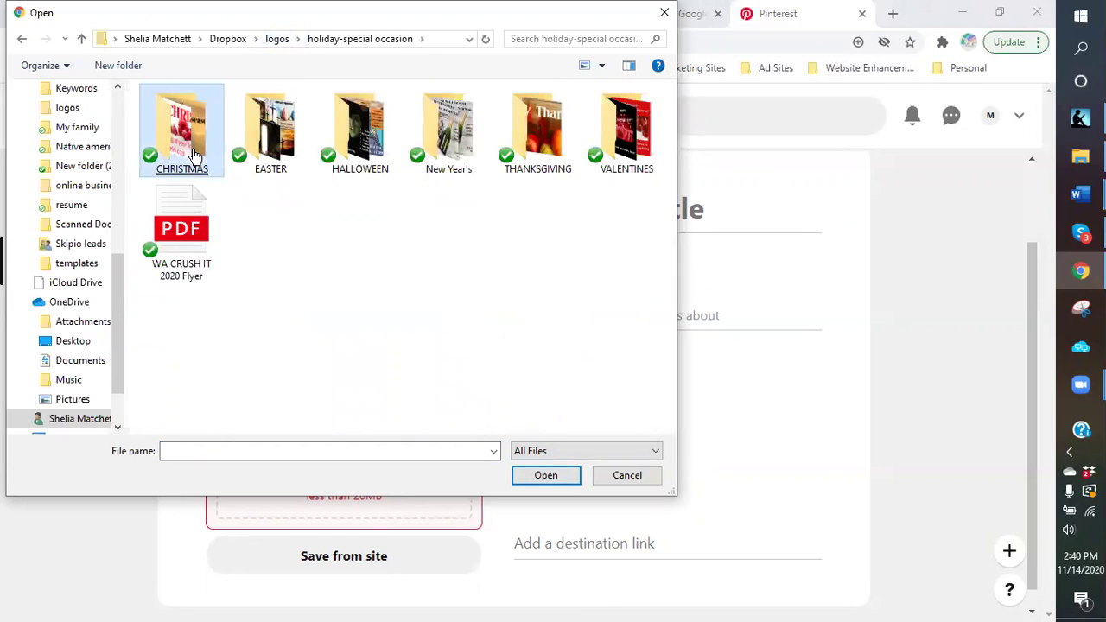
double_click(194, 154)
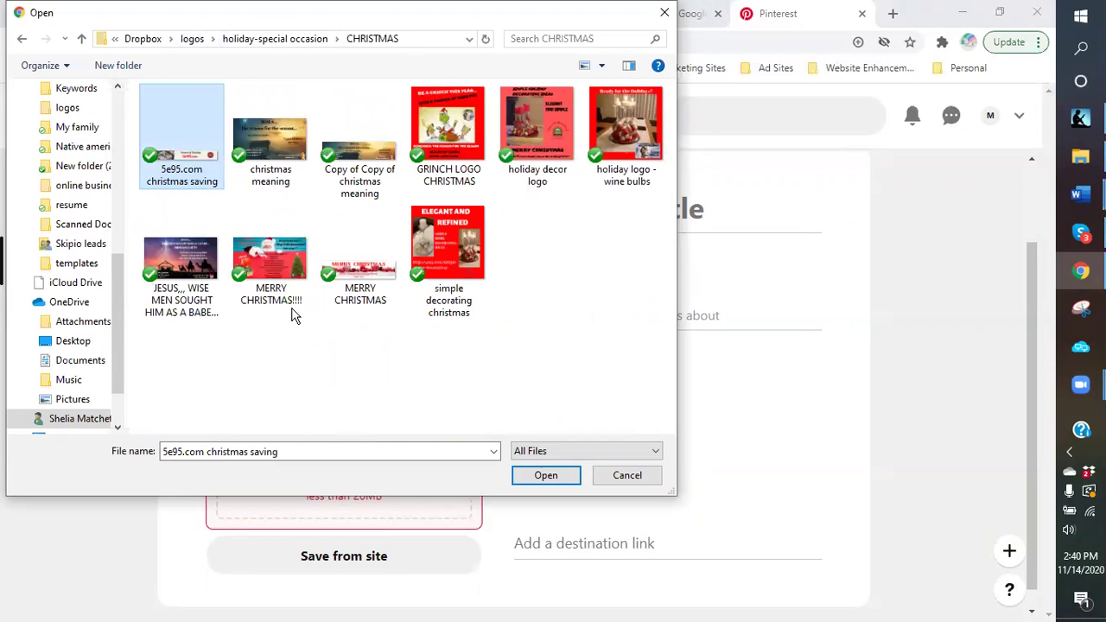
click(277, 268)
double_click(277, 267)
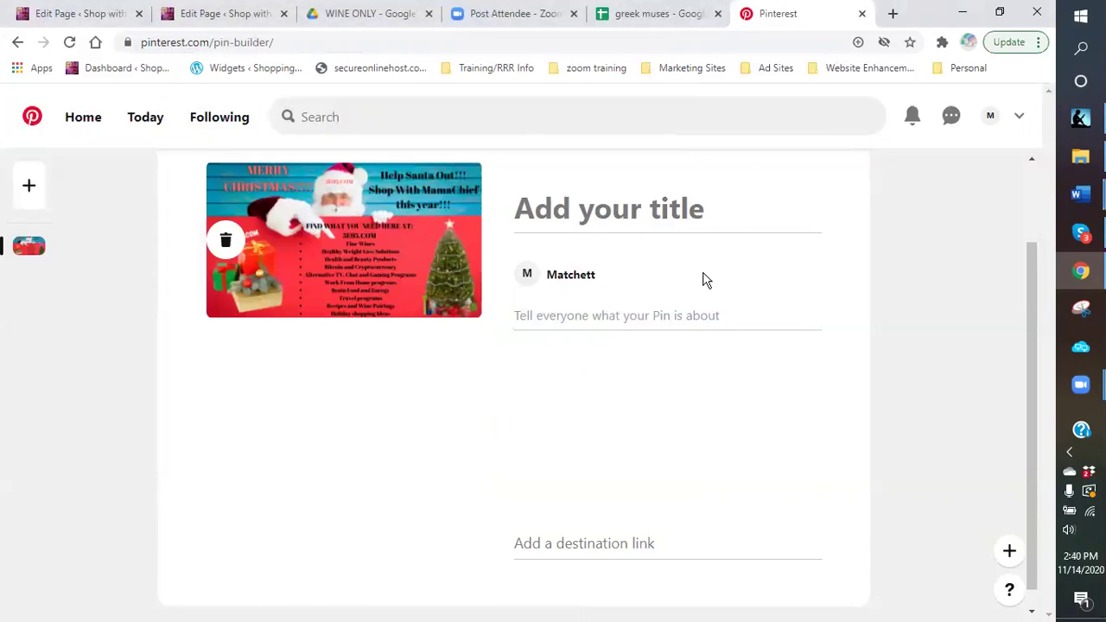
Title the Pin "Give Santa A Break this year!!! Shop online for some amazing deals!!".
click(639, 199)
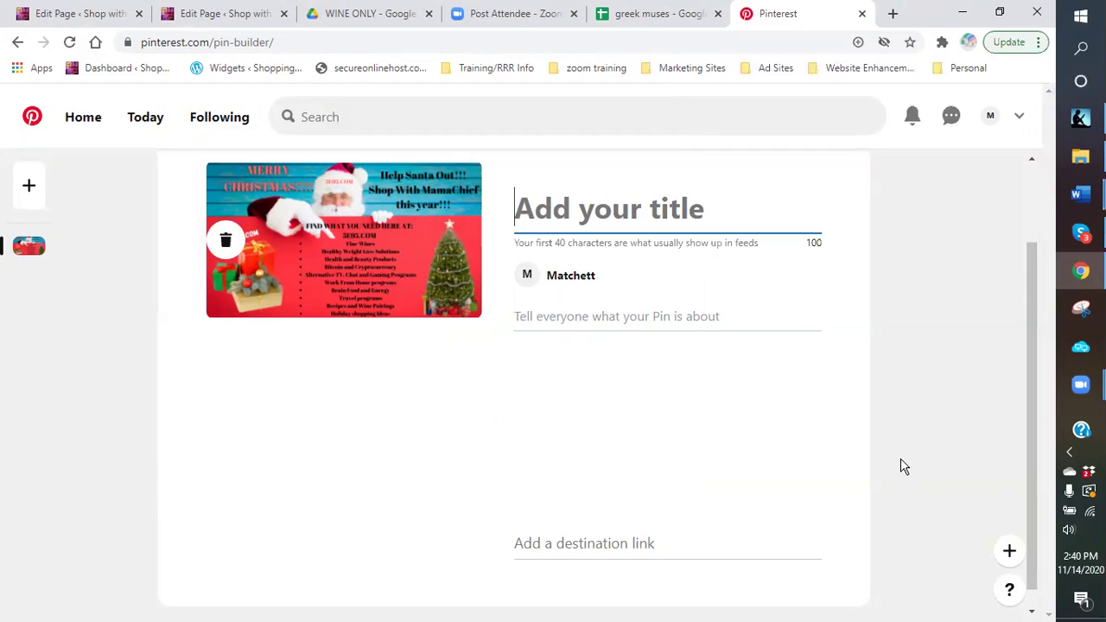
text(Goe)
key(BackSpace)
key(BackSpace)
text(IV)
key(BackSpace)
key(BackSpace)
text(li)
key(BackSpace)
text(ve)
key(BackSpace)
key(BackSpace)
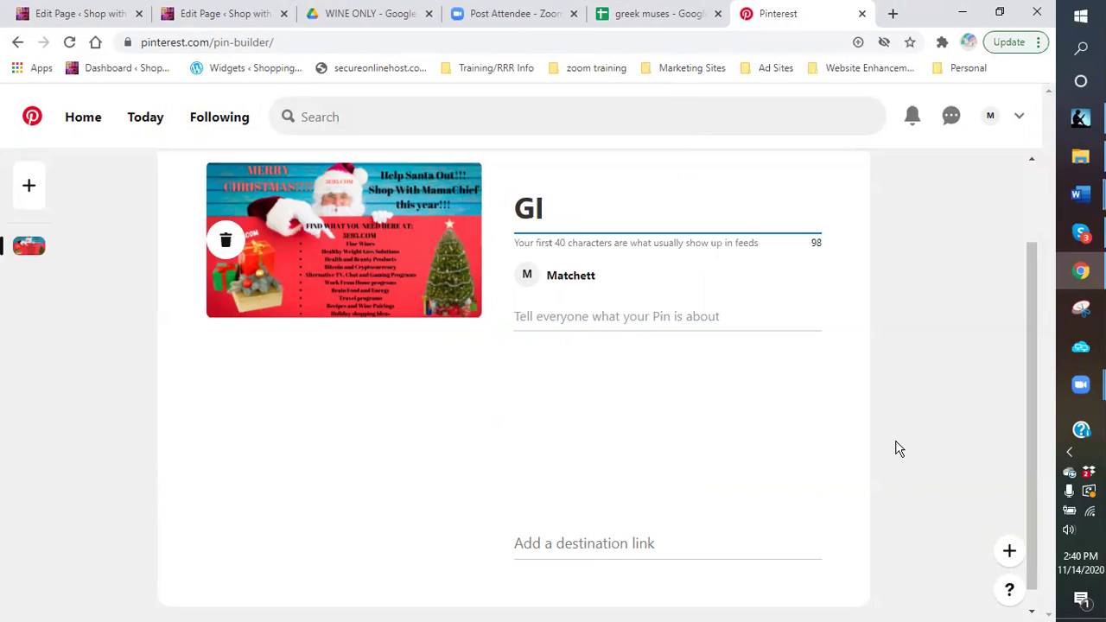
key(BackSpace)
text(ive Santa A bre)
key(BackSpace)
key(BackSpace)
key(BackSpace)
text(Bre)
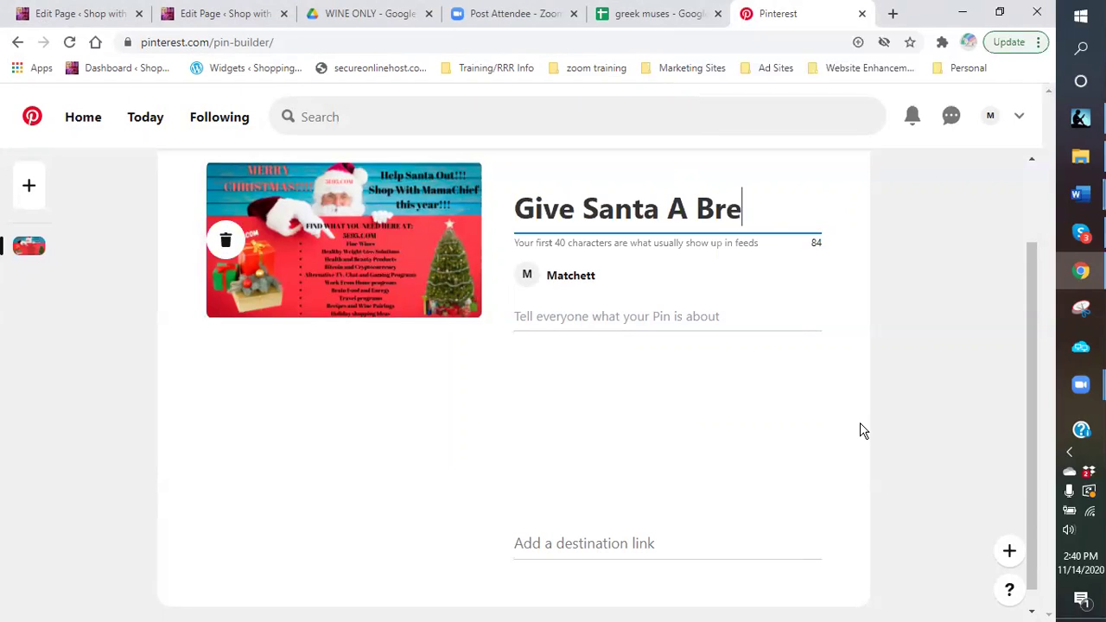
text(ak this year)
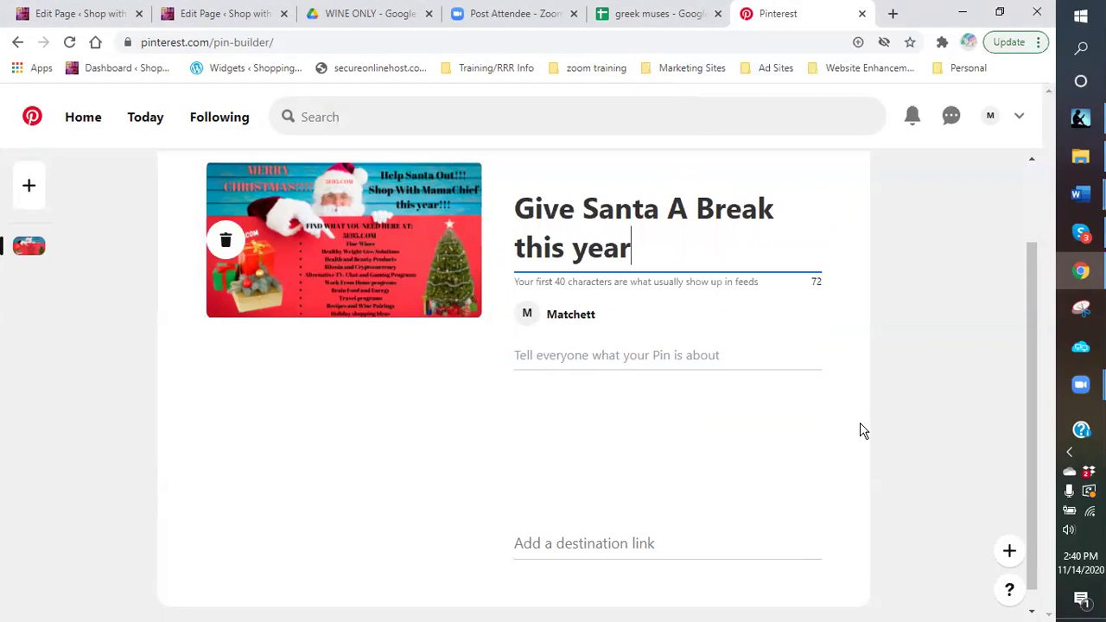
text(!!! Shop on m)
key(BackSpace)
text(l)
key(BackSpace)
text(line for some amazing de)
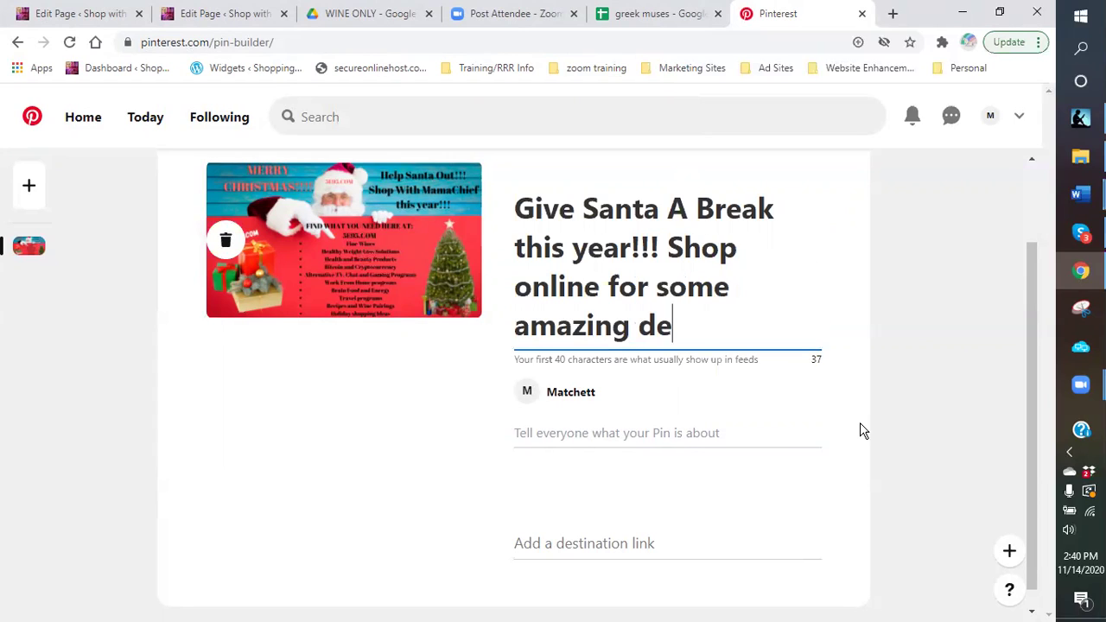
text(als.)
key(BackSpace)
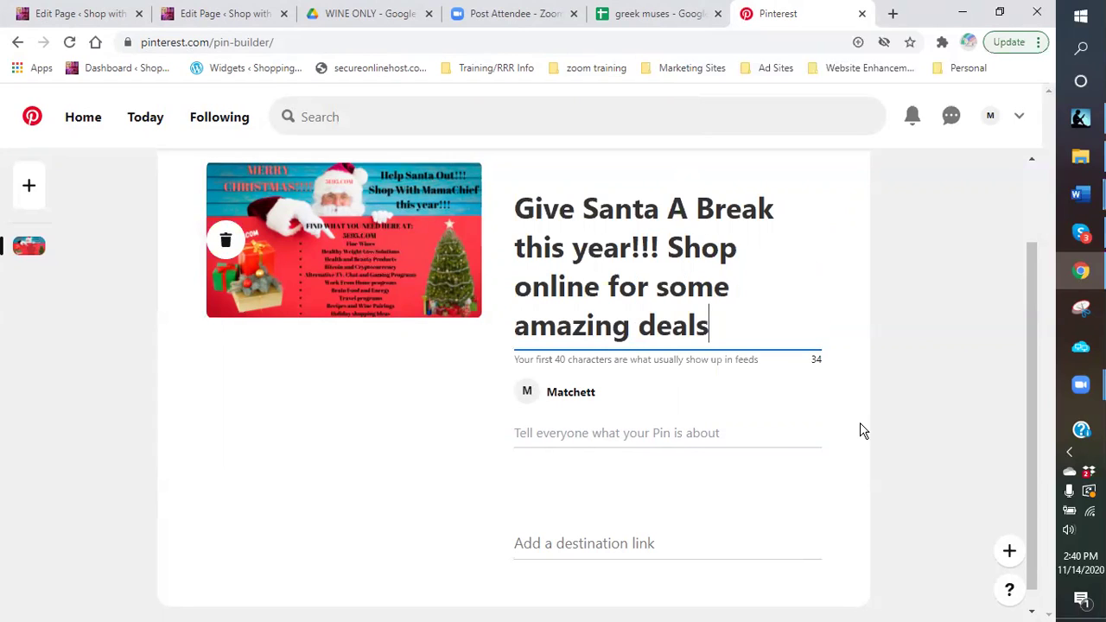
text(!!)
Enter the Pin description "Welcome to Shop with MamaChief, your one-stop destination for some amazing online shopping deals.".
click(586, 427)
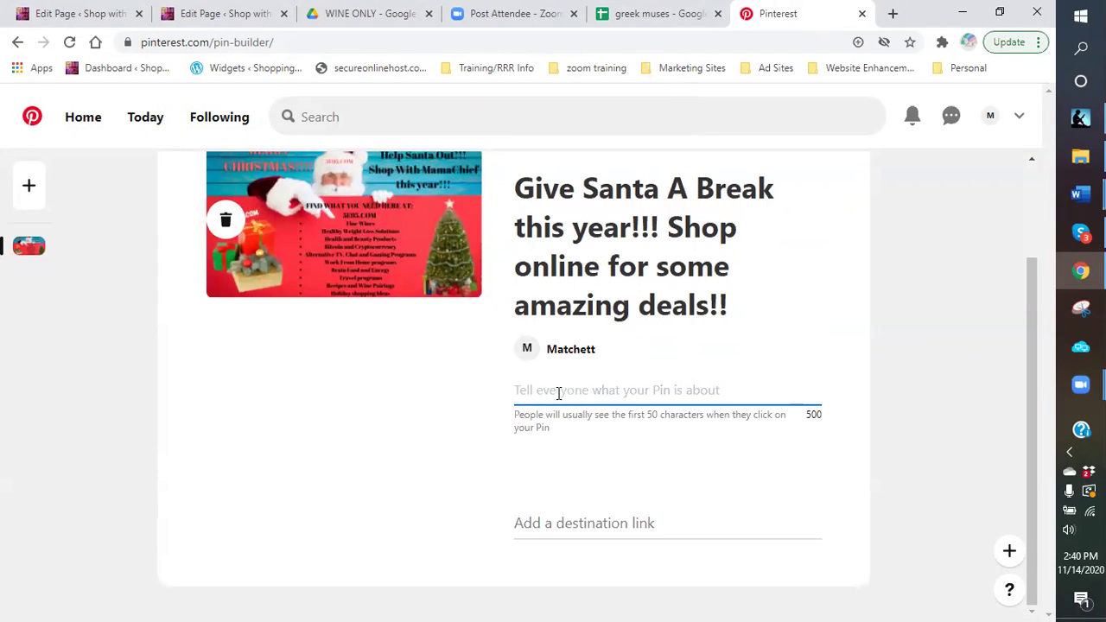
text(This i)
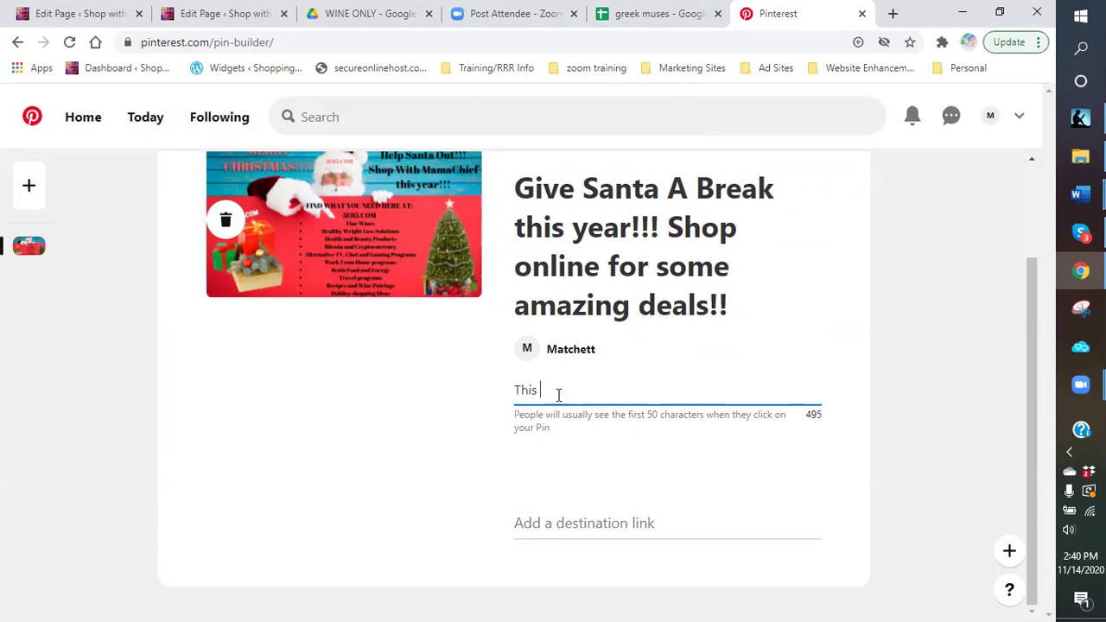
key(BackSpace)
text(Welcome to Shop with MamaC)
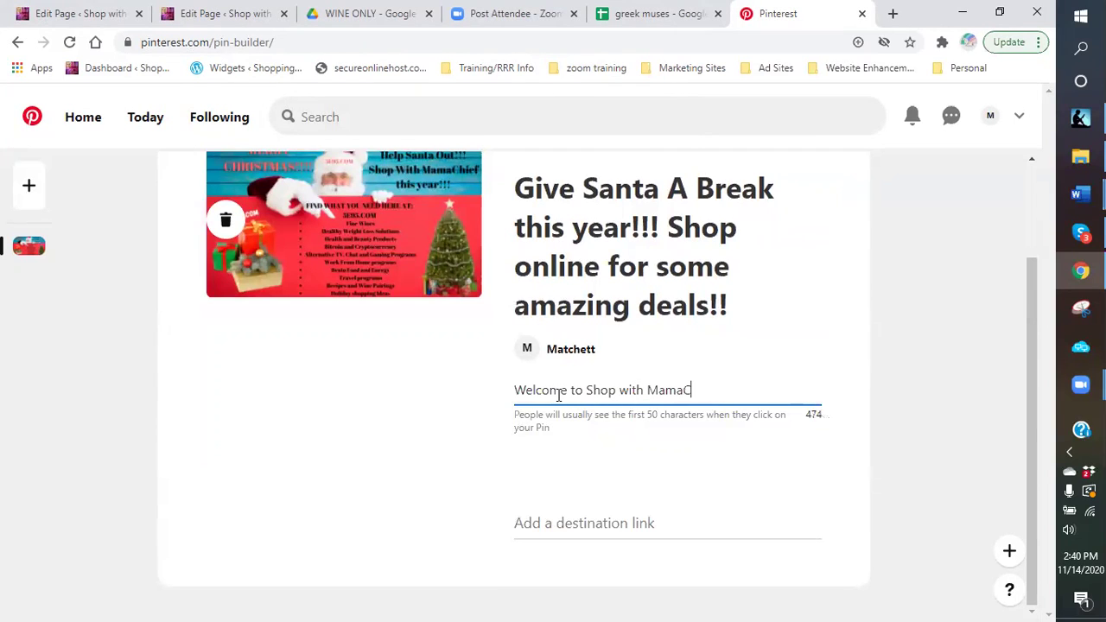
text(hief, your one)
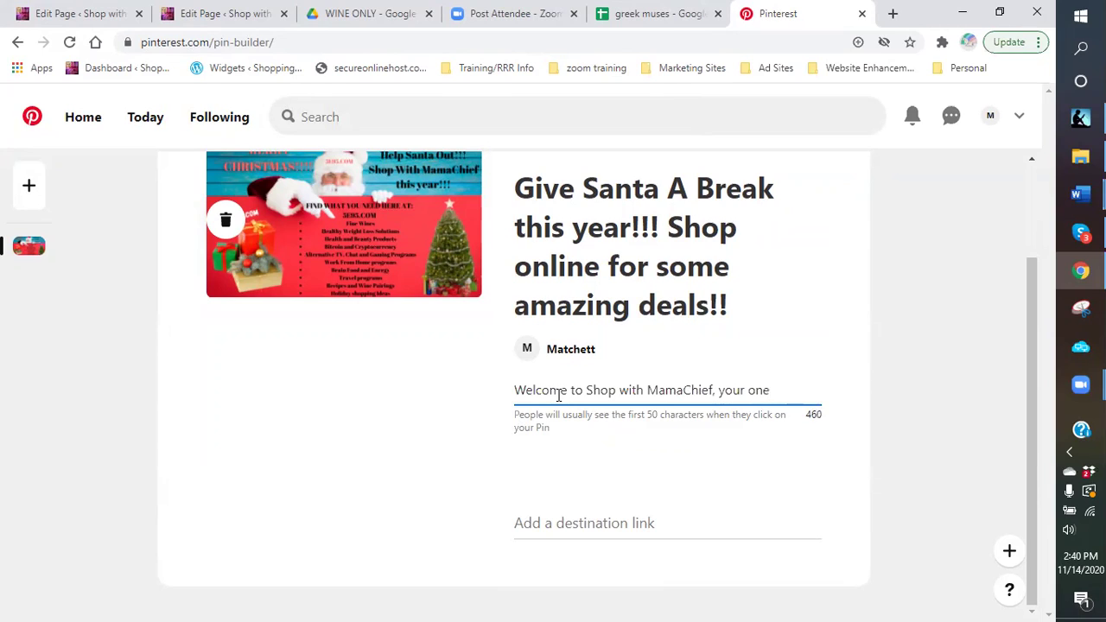
text(-stop destin)
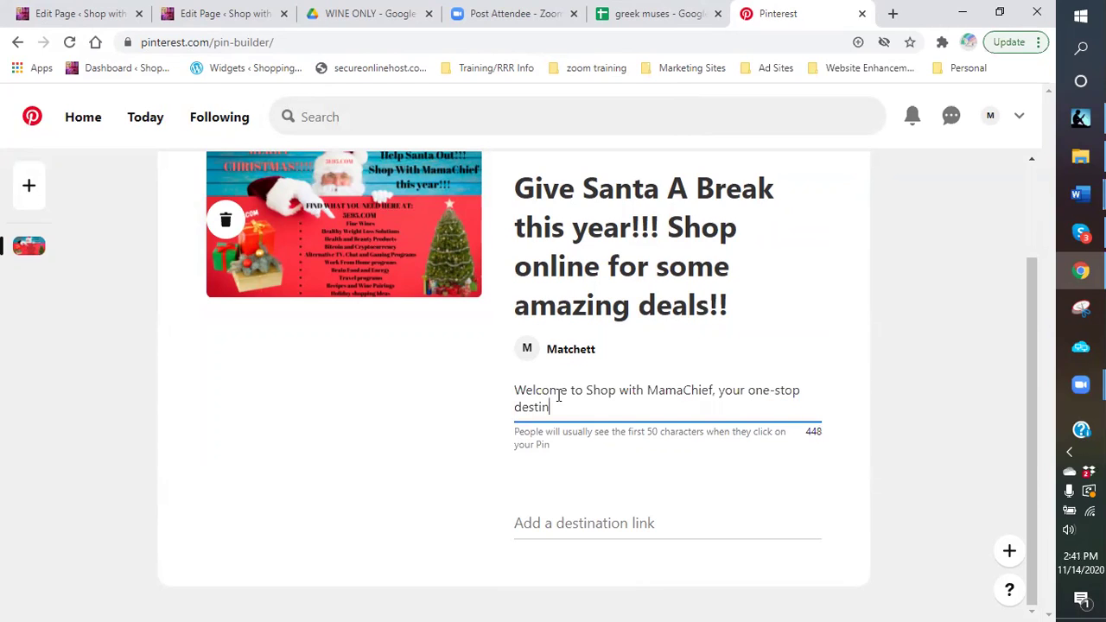
text(ation for s)
text(nline shipp)
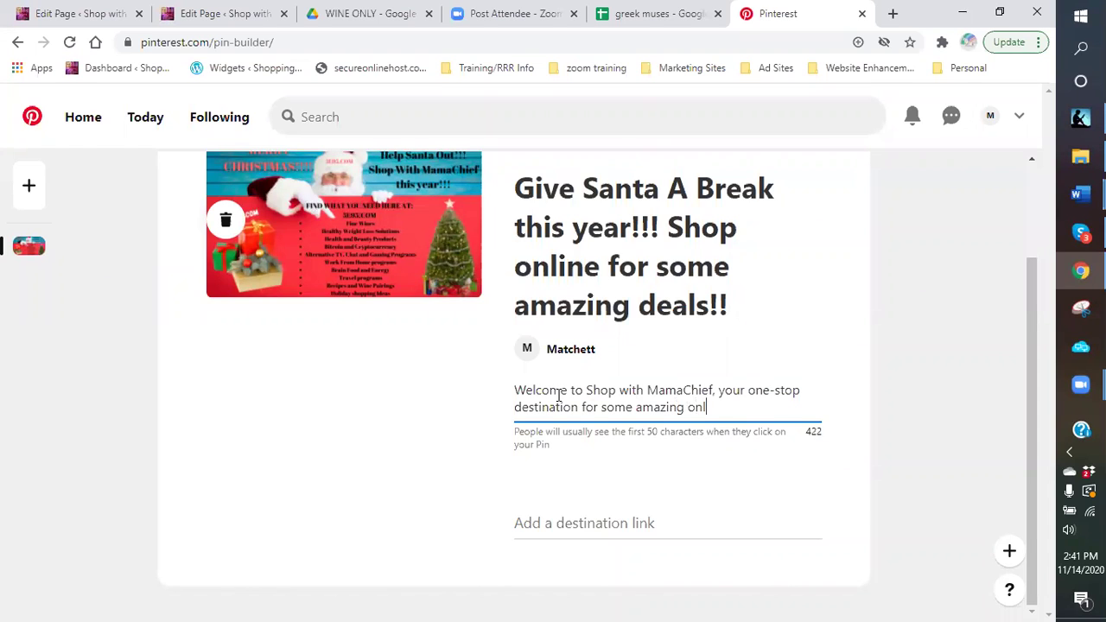
key(BackSpace)
key(BackSpace)
key(BackSpace)
text(opping deals.)
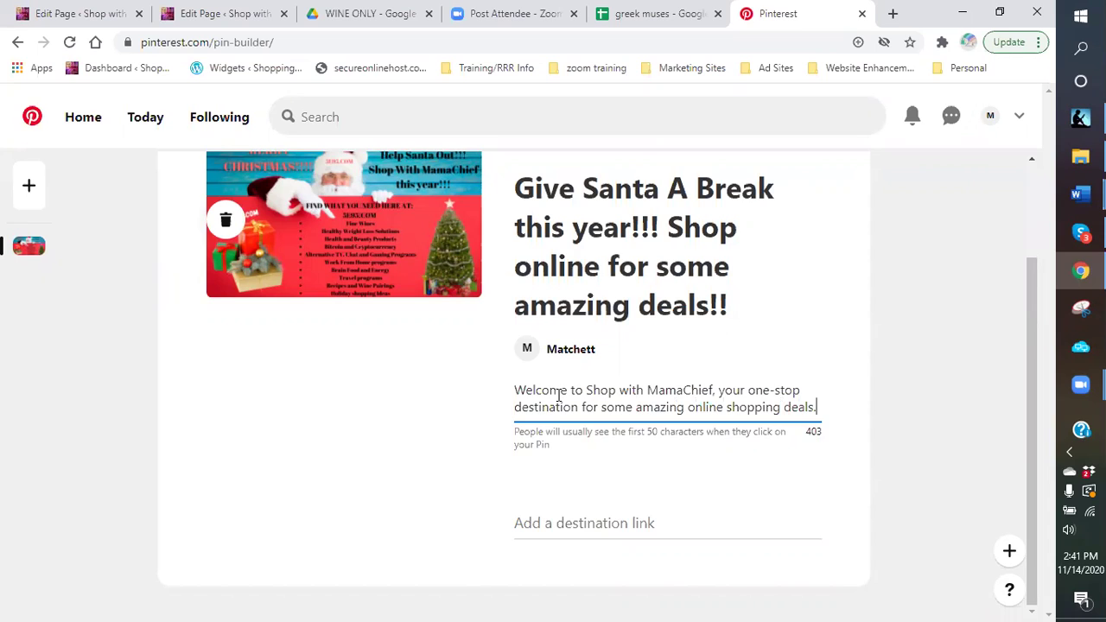
Continue the Pin description with "We have everything from Bitcoin to Fine Wines. Toys".
text(  We have everyrhi)
key(BackSpace)
key(BackSpace)
key(BackSpace)
key(BackSpace)
text(thing from Vi)
key(BackSpace)
key(BackSpace)
text(Bitco)
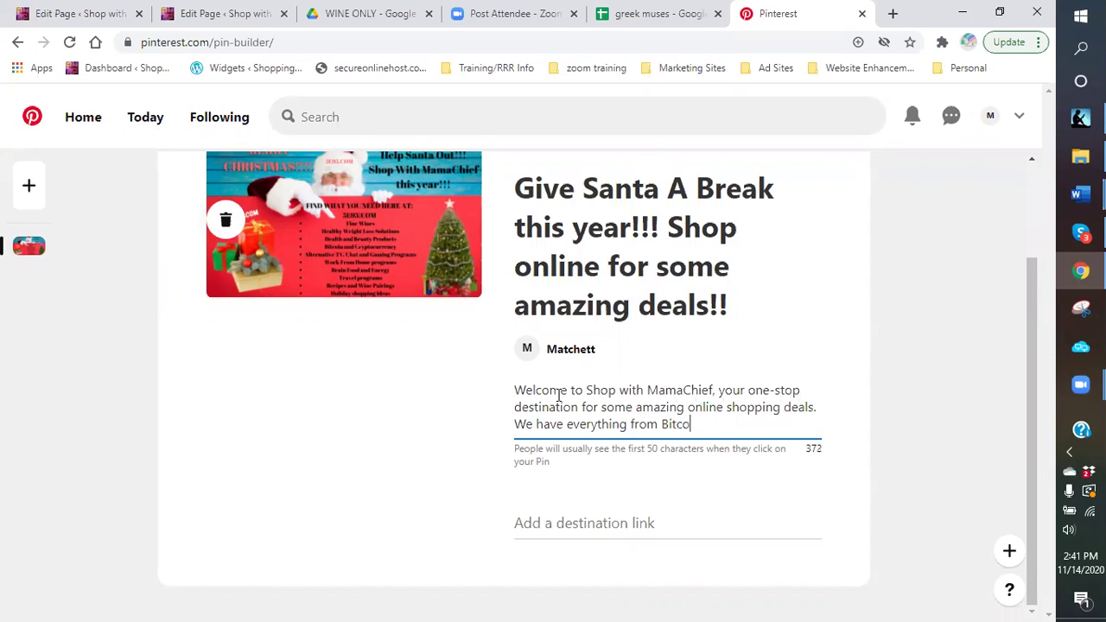
text(in to win)
key(BackSpace)
key(BackSpace)
key(BackSpace)
text(Fine Fine)
key(BackSpace)
key(BackSpace)
key(BackSpace)
key(BackSpace)
text(Wines.  Toys)
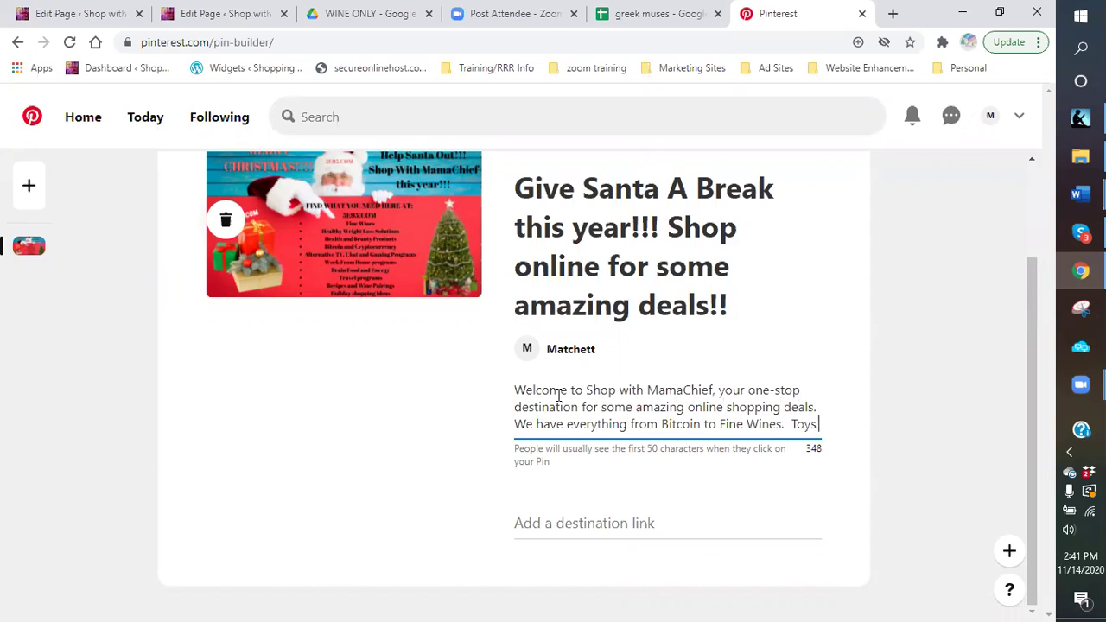
Extend the sentence after "Toys" with "and clothes, travel and vacation destinations".
text( and clothes, travel and vat)
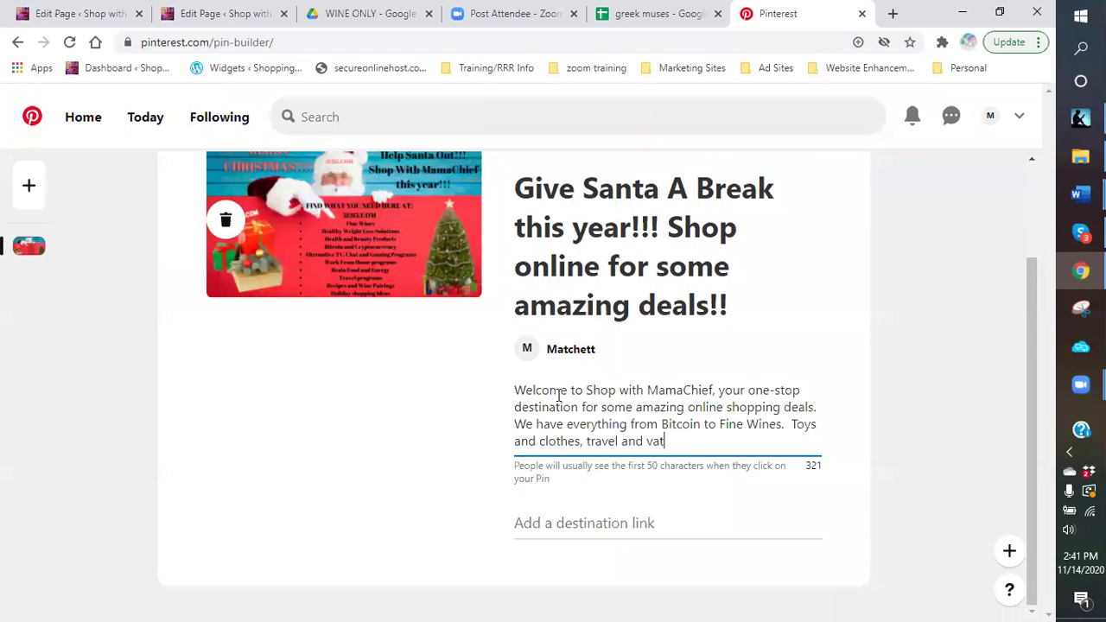
key(BackSpace)
text(cation destinations )
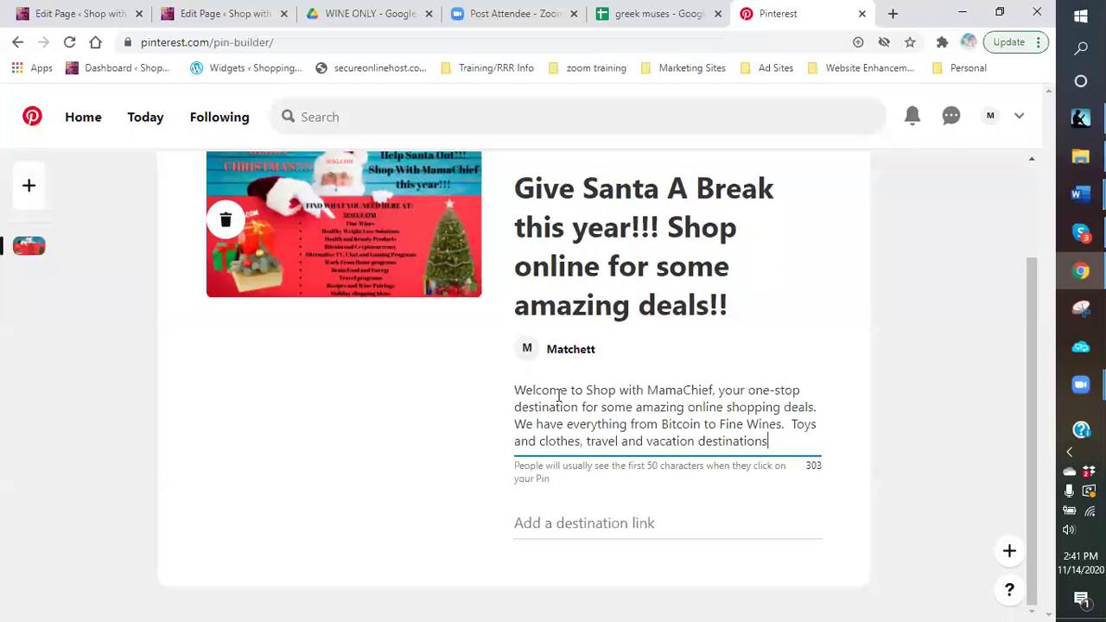
End that sentence with a period and add "We even have that special something for your significant other...DIAMONDS. So".
text(.  We even h)
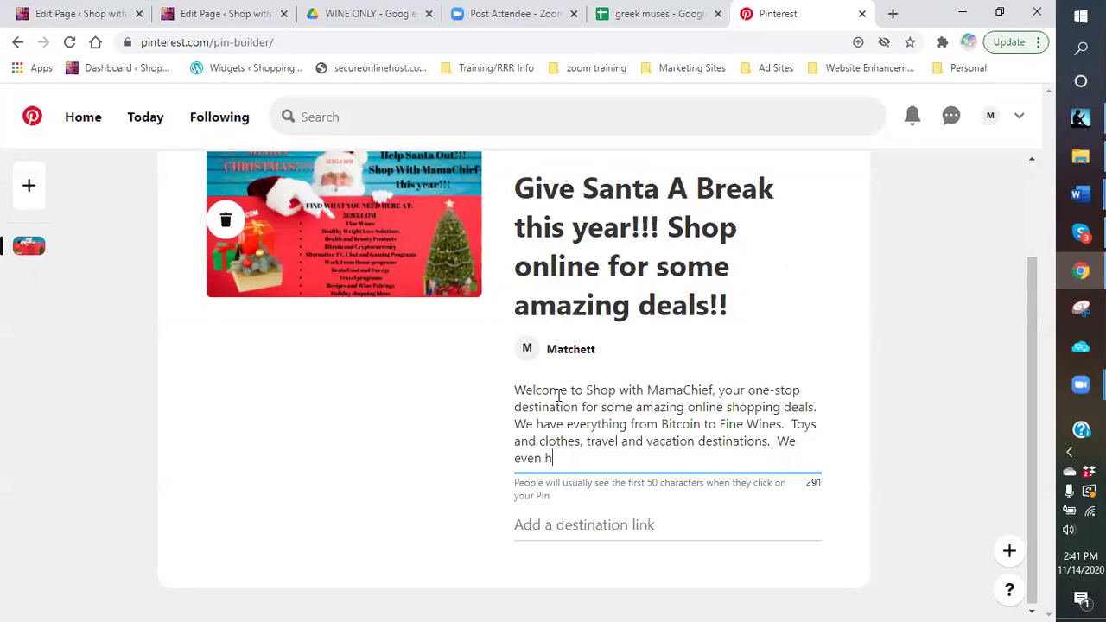
text(ave that special somet)
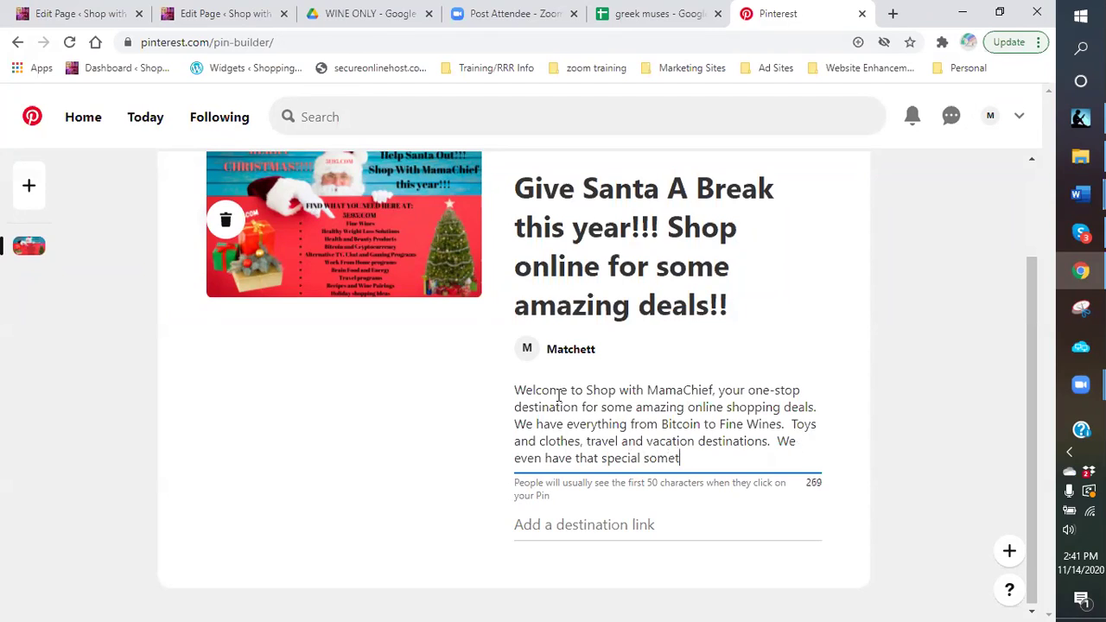
text(hing for your significant oth)
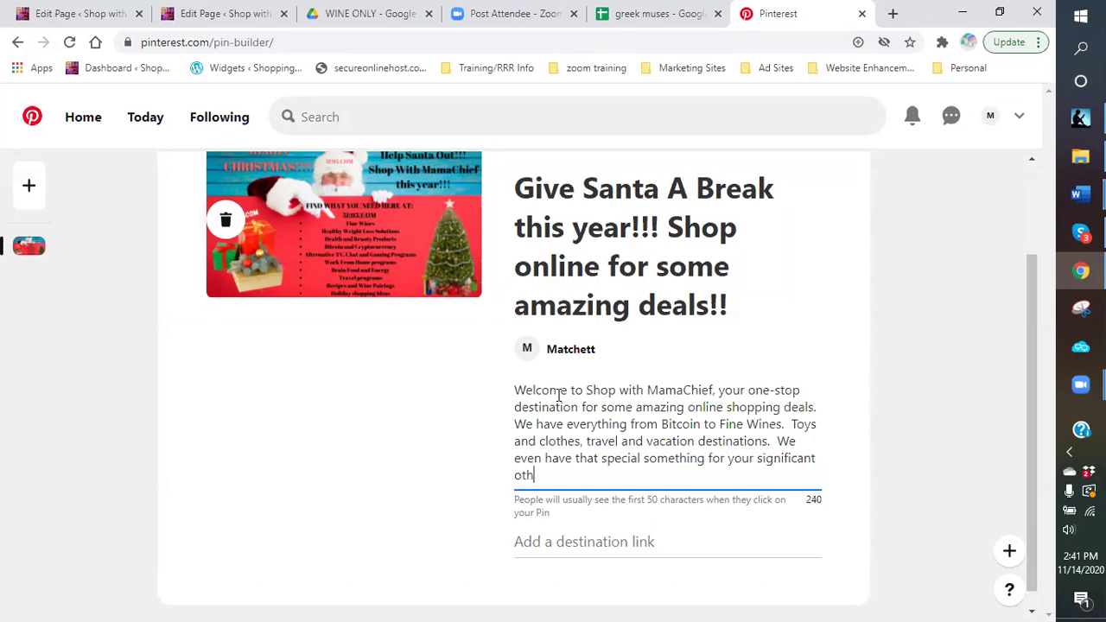
text(er...Diamon)
key(BackSpace)
key(BackSpace)
key(BackSpace)
key(BackSpace)
key(BackSpace)
text(IAMONDS.  So)
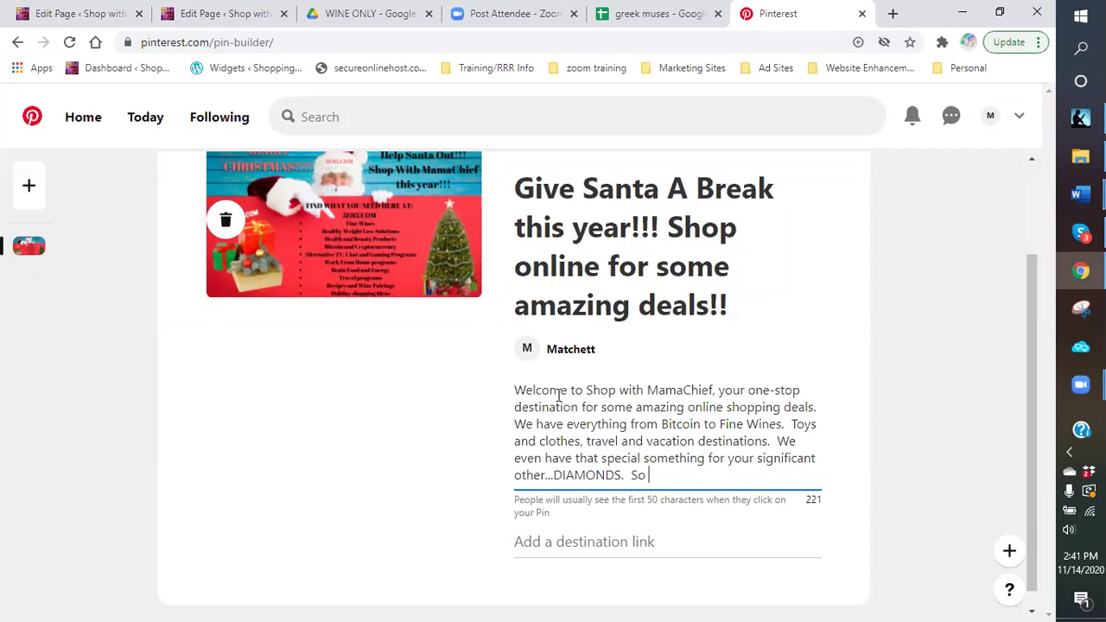
Finish the description with "jump on board and start shopping today. Better yet, have them delivered right to your time in time for the Holidays.".
text( jump on board and start shop)
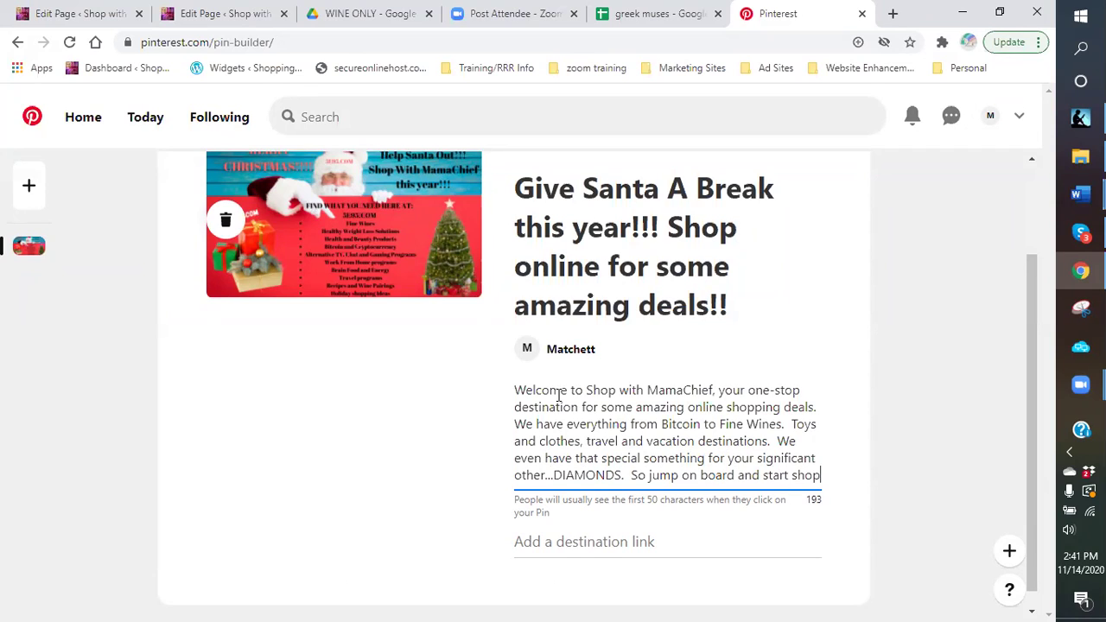
text(ping today)
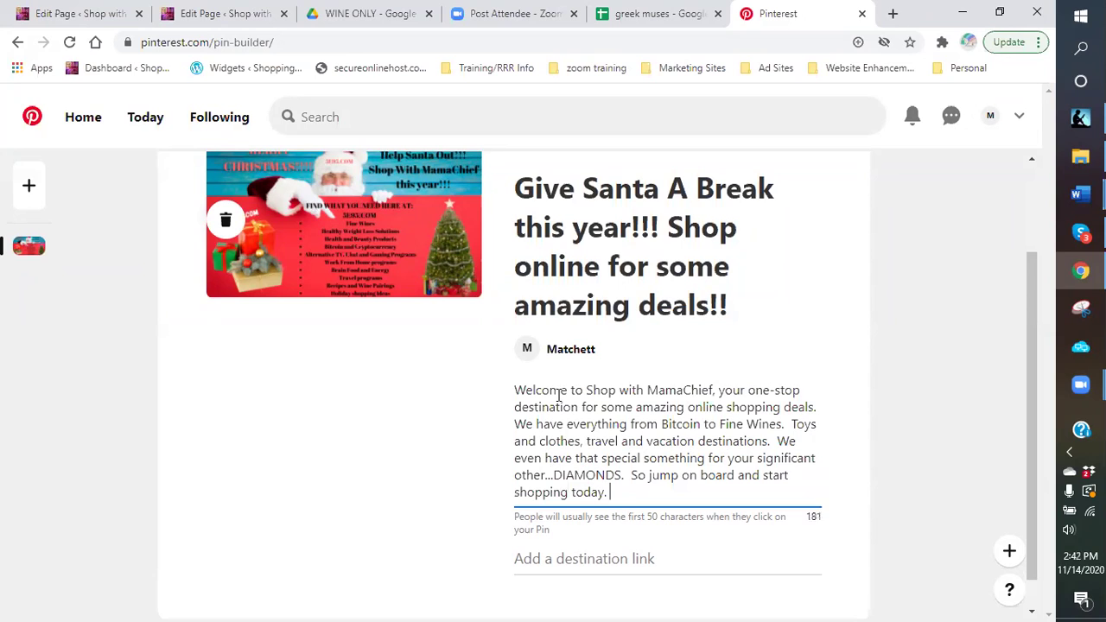
text(.  Better yet)
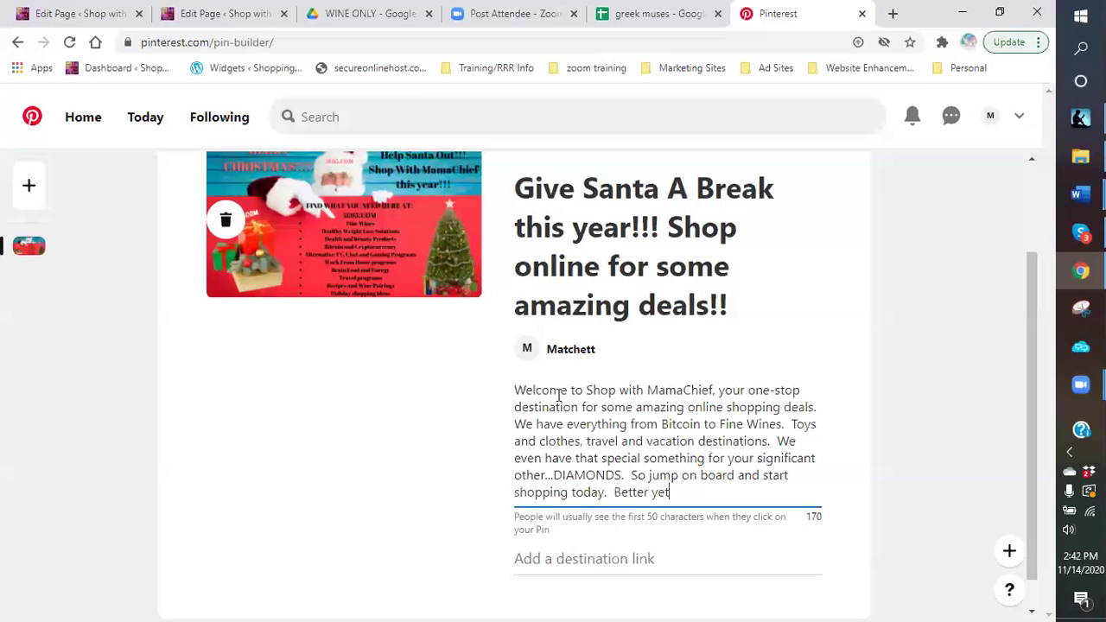
text(, have them delivered ri)
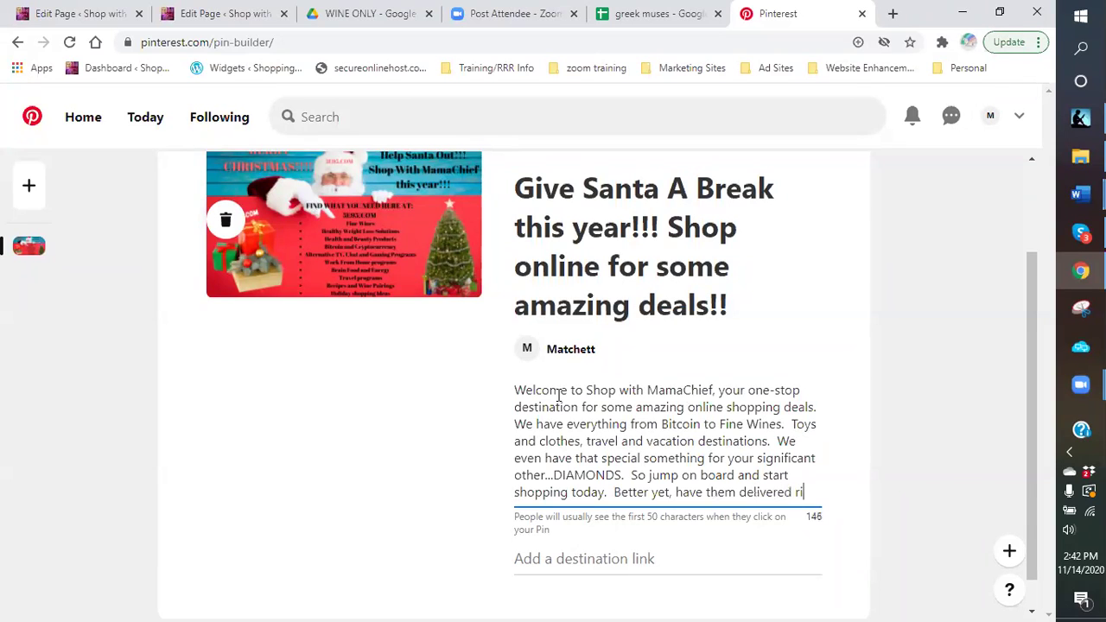
text(ght to your time in time)
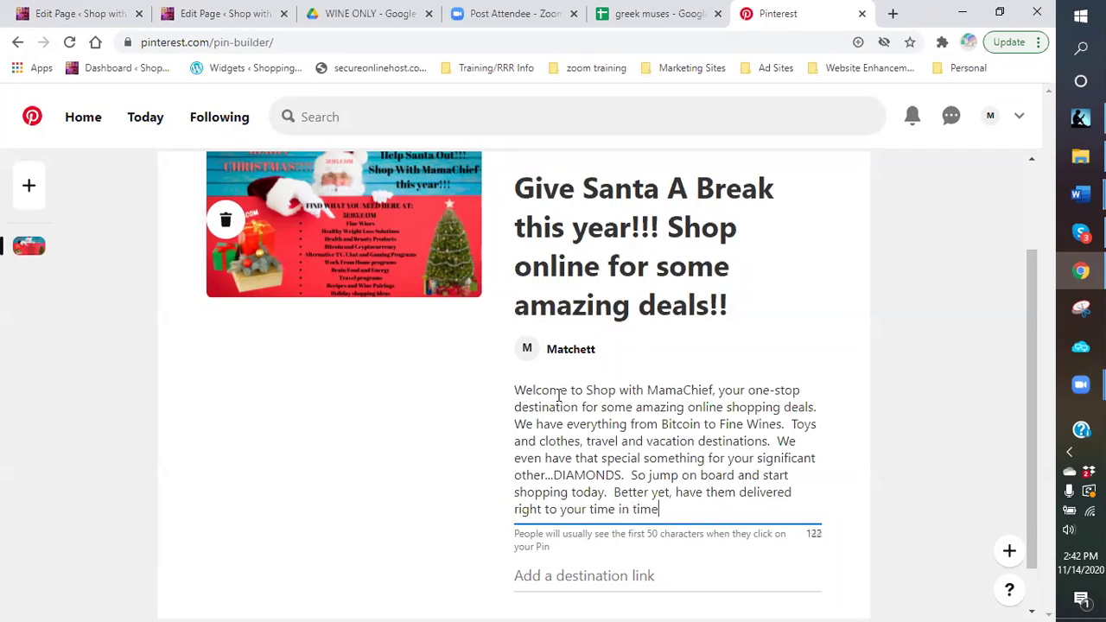
text( for the Holidays.)
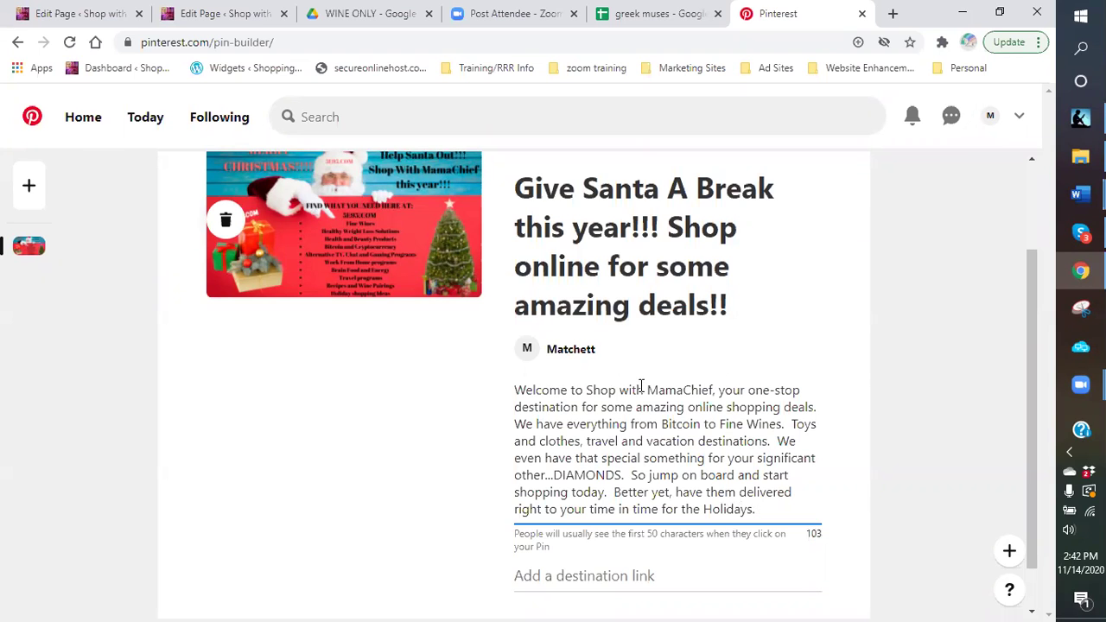
Copy the entire text of the Pin description.
scroll(665, 364, up, 2)
scroll(670, 339, down, 3)
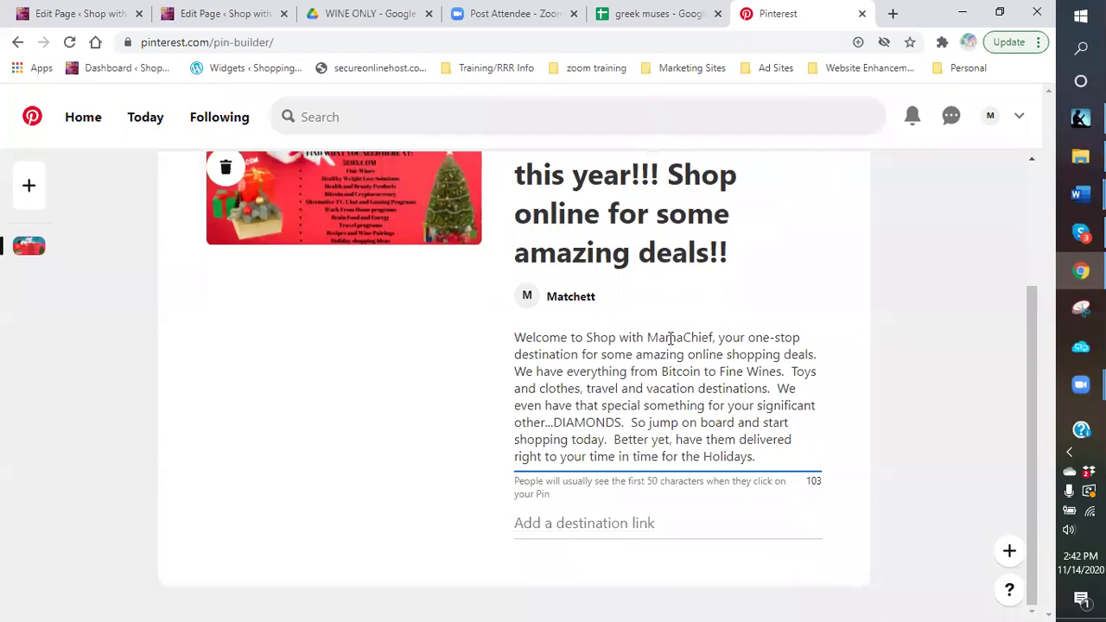
drag(773, 458, 515, 337)
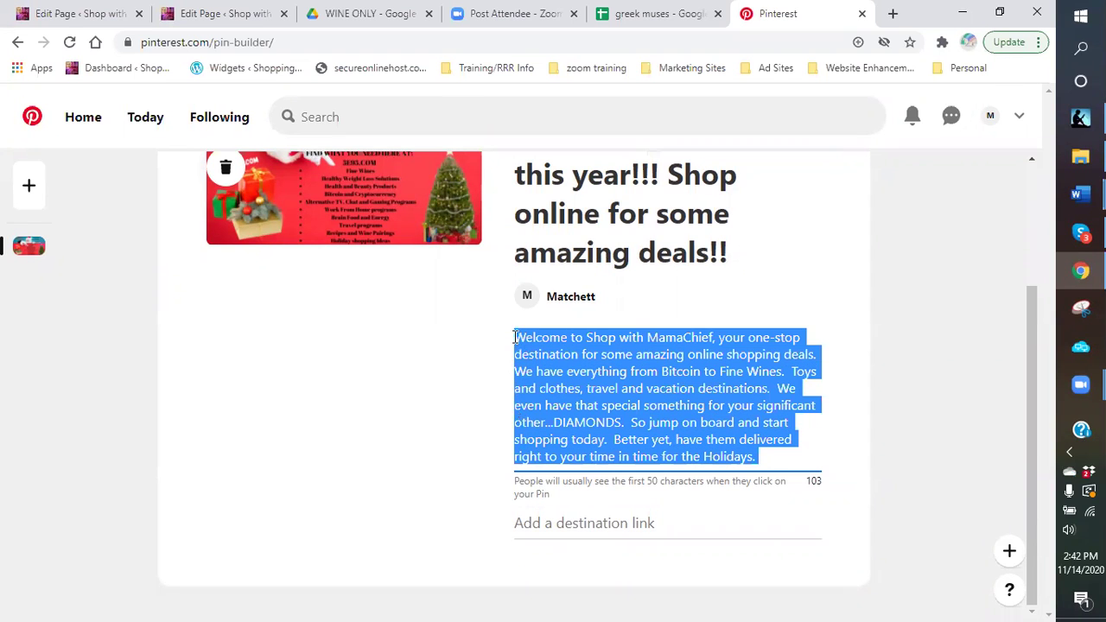
right_click(549, 377)
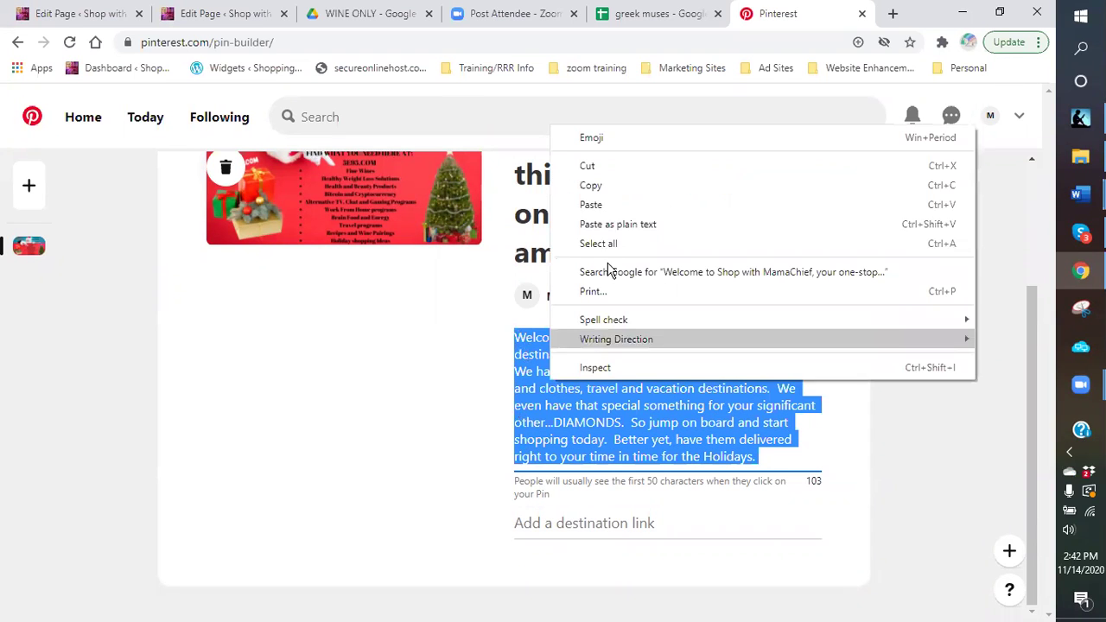
click(593, 185)
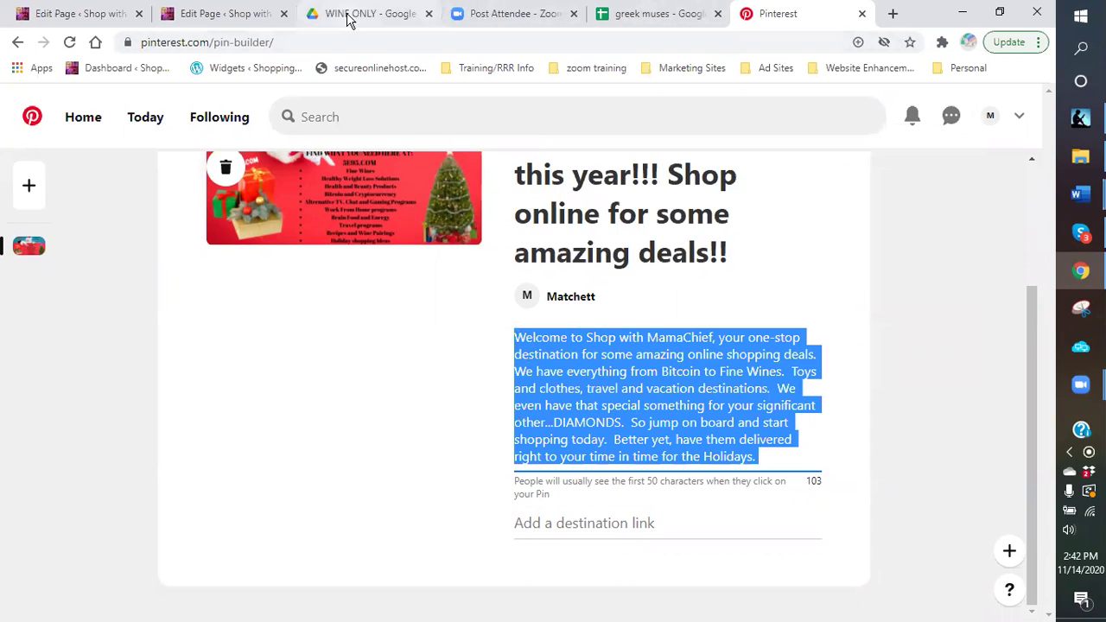
Switch to Google Drive and open the WEBSITE CREATE document from the website - workfromhome-internet business folder inside Ad templates.
click(349, 15)
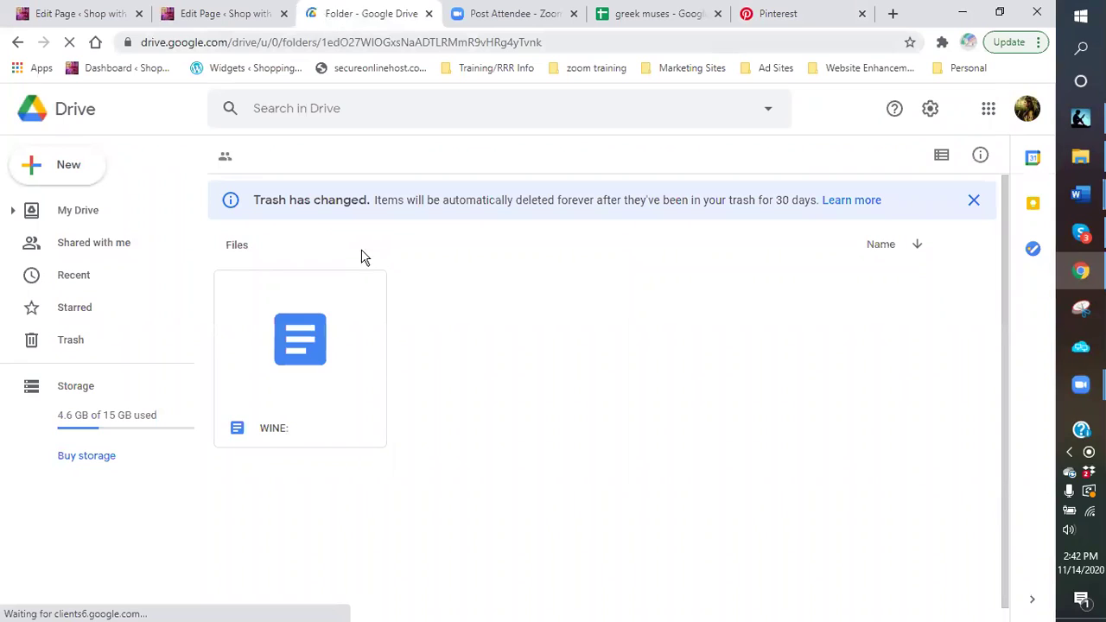
click(411, 164)
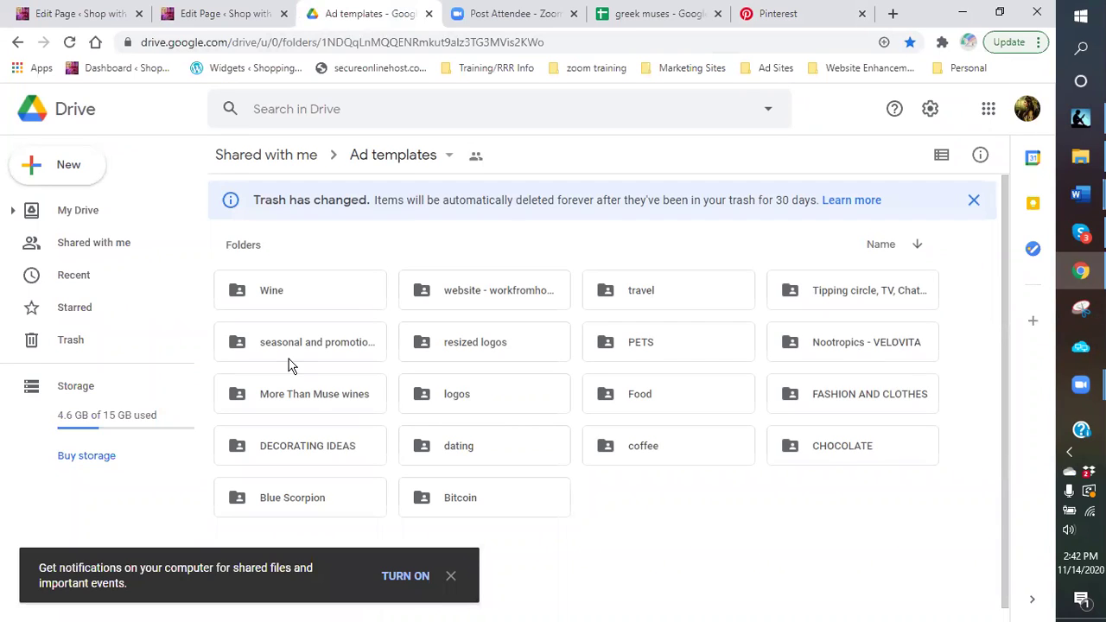
click(477, 300)
double_click(476, 294)
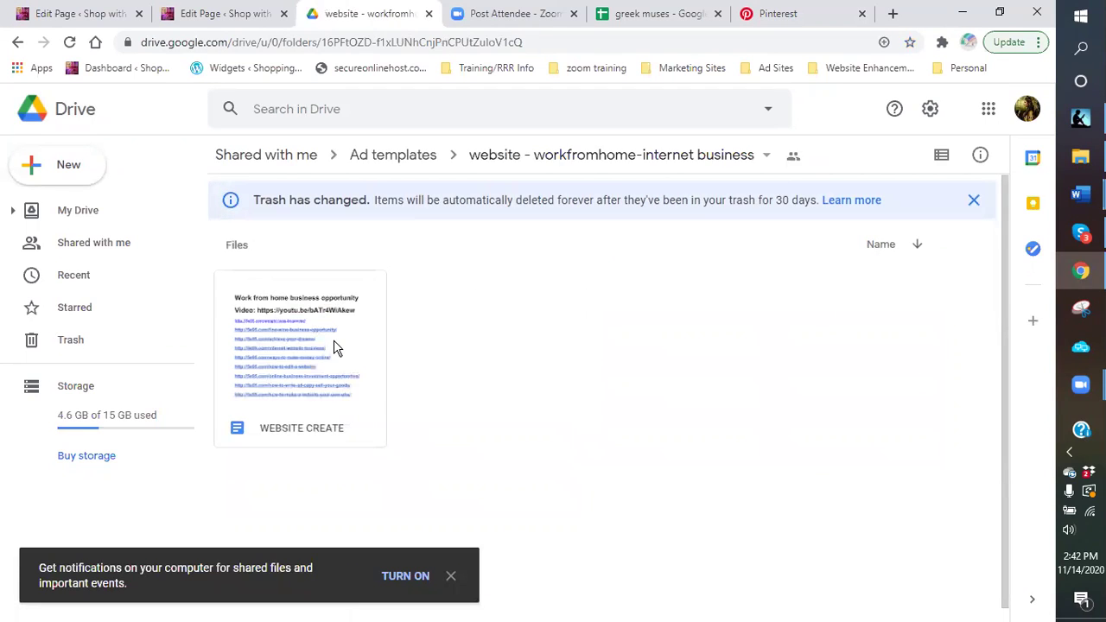
double_click(337, 347)
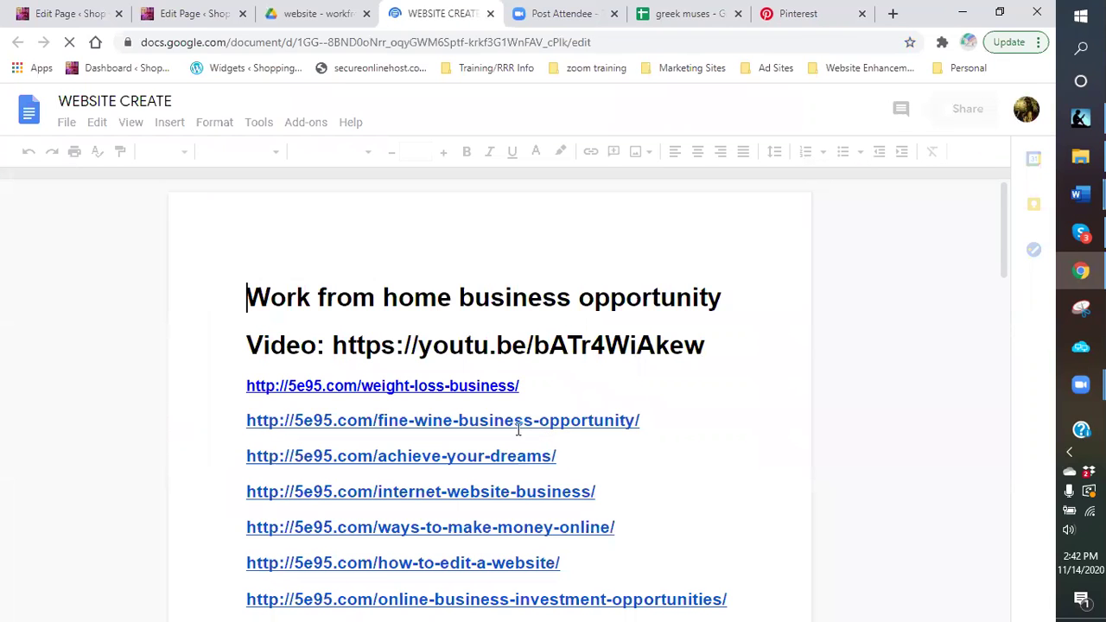
Paste the copied description as a new paragraph below the one ending "Happy shopping." under Description, and dismiss the signed-in account notice.
scroll(570, 383, down, 15)
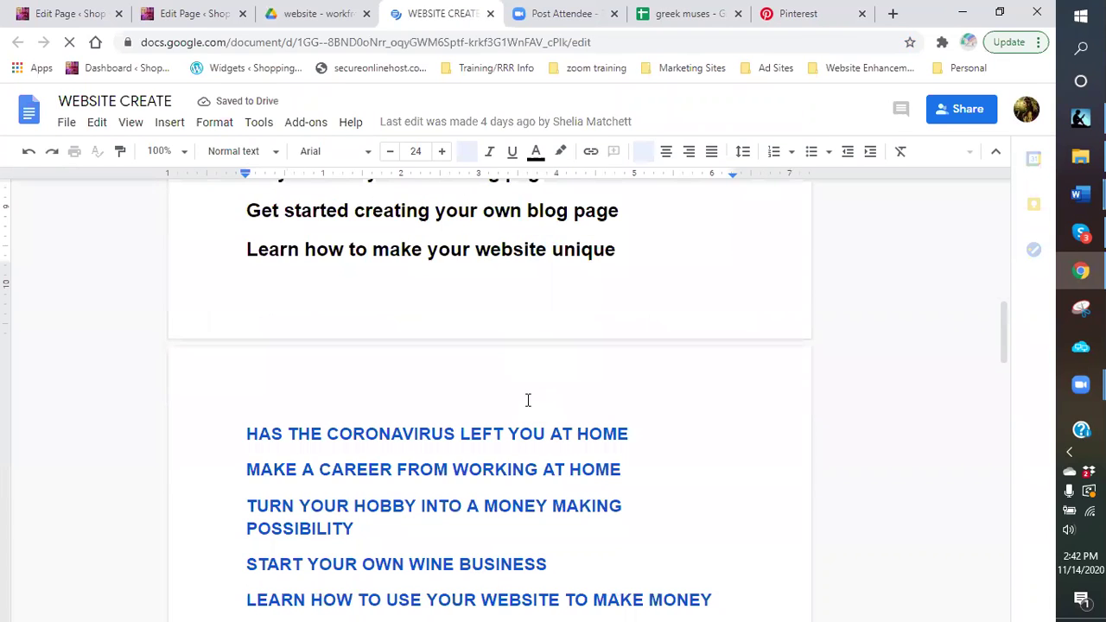
scroll(602, 366, down, 3)
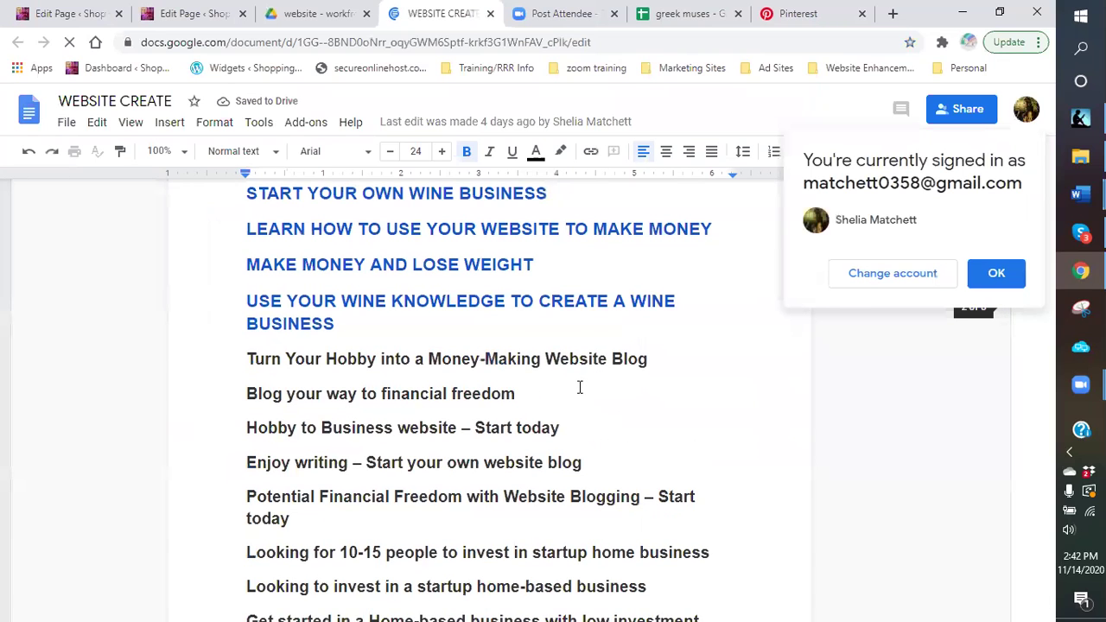
scroll(538, 378, down, 10)
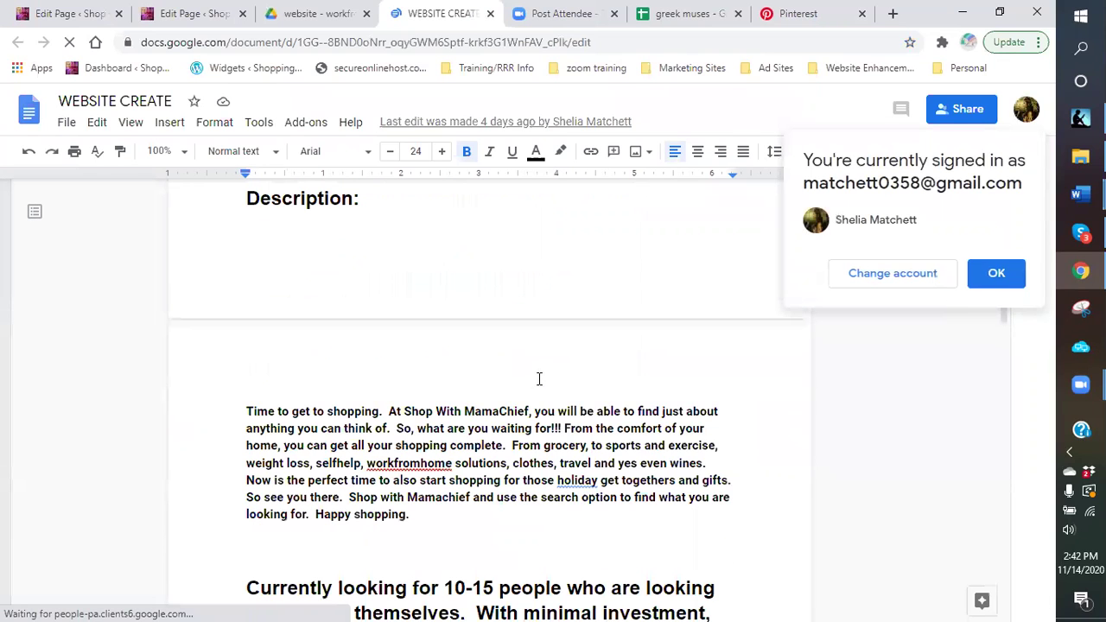
scroll(345, 402, up, 2)
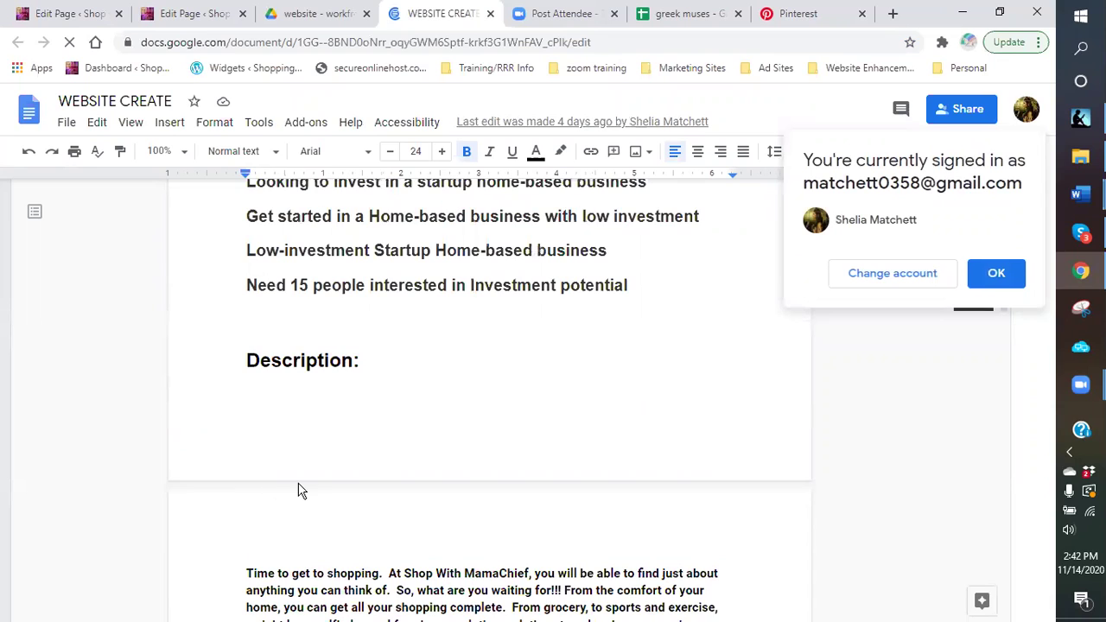
scroll(248, 558, down, 2)
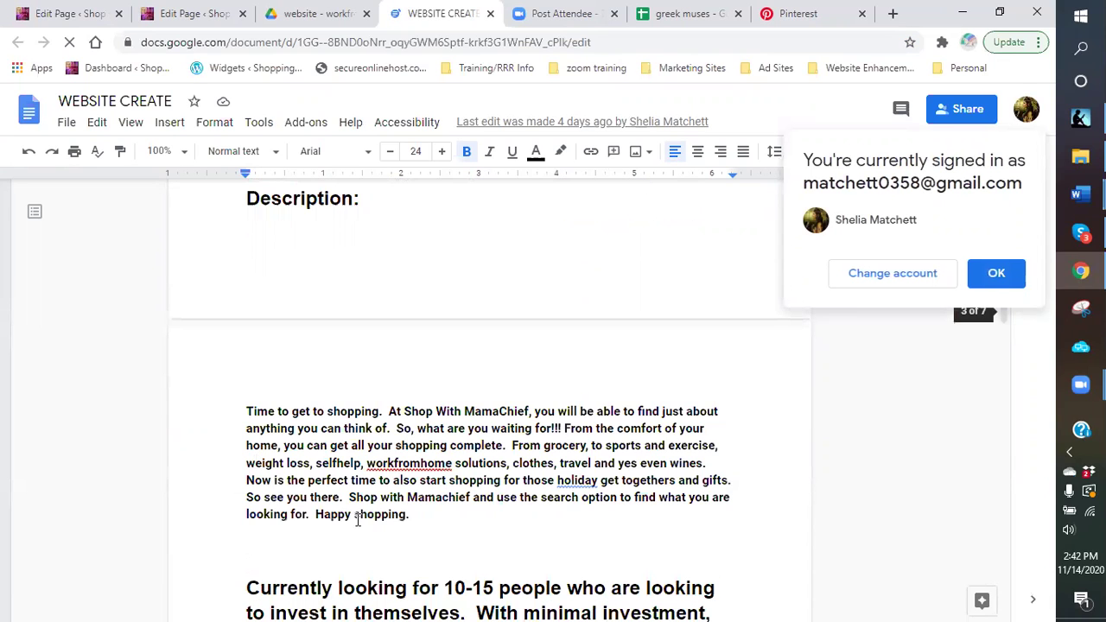
click(442, 517)
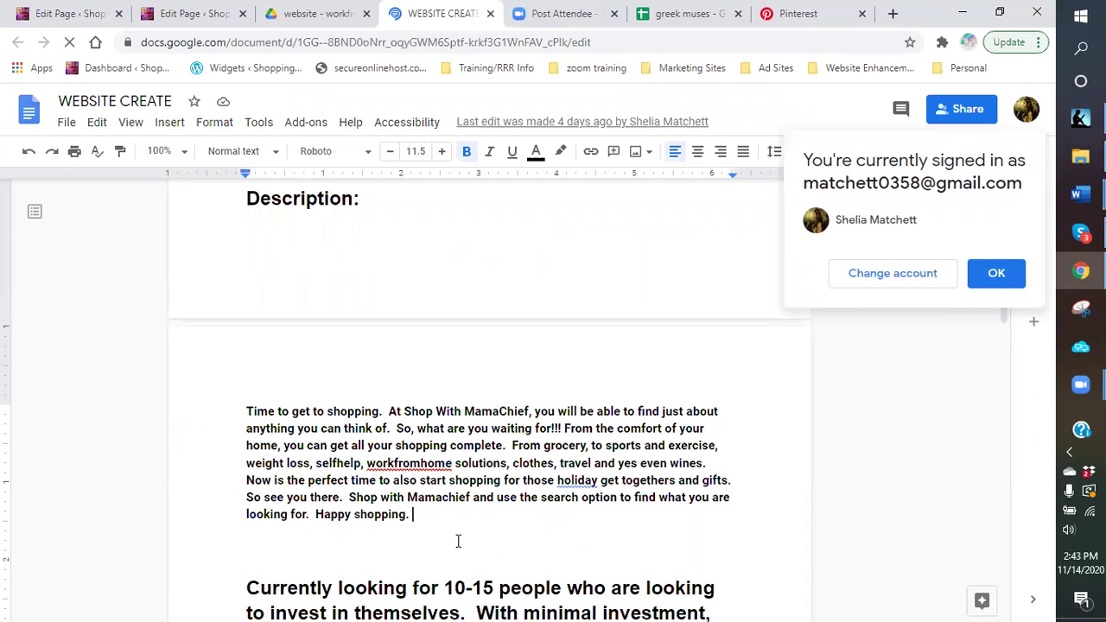
key(Return)
key(Return)
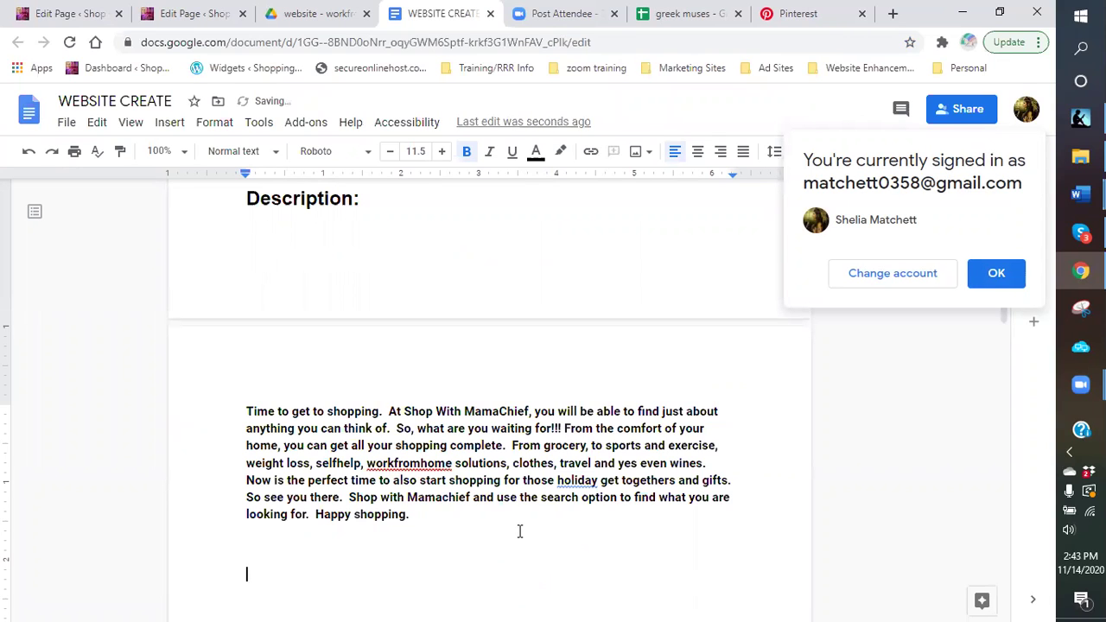
scroll(273, 413, down, 2)
right_click(273, 413)
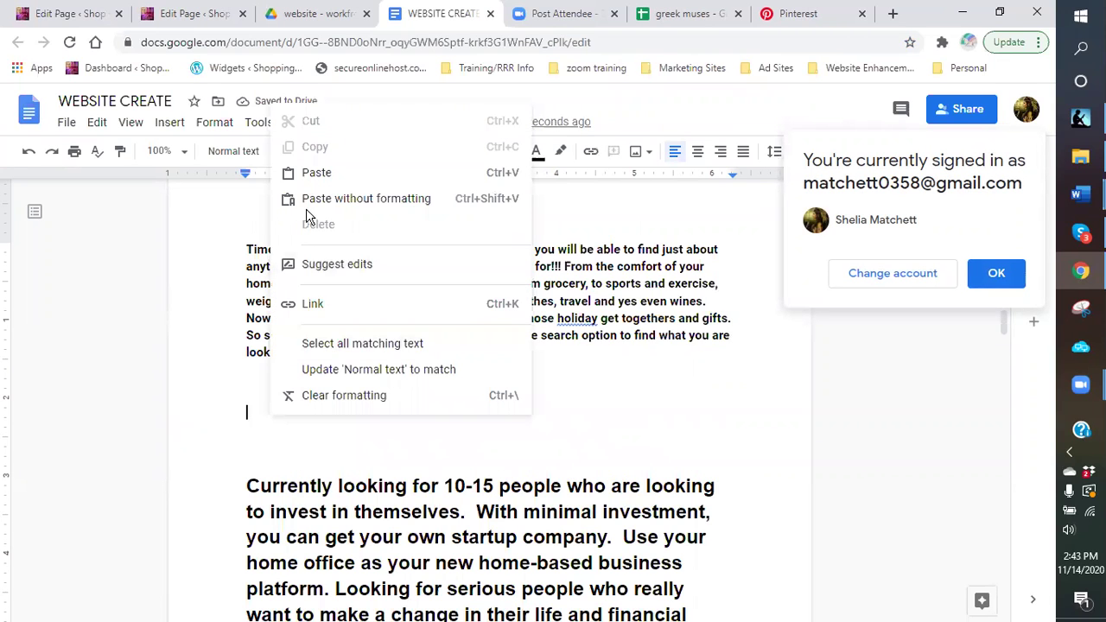
click(308, 173)
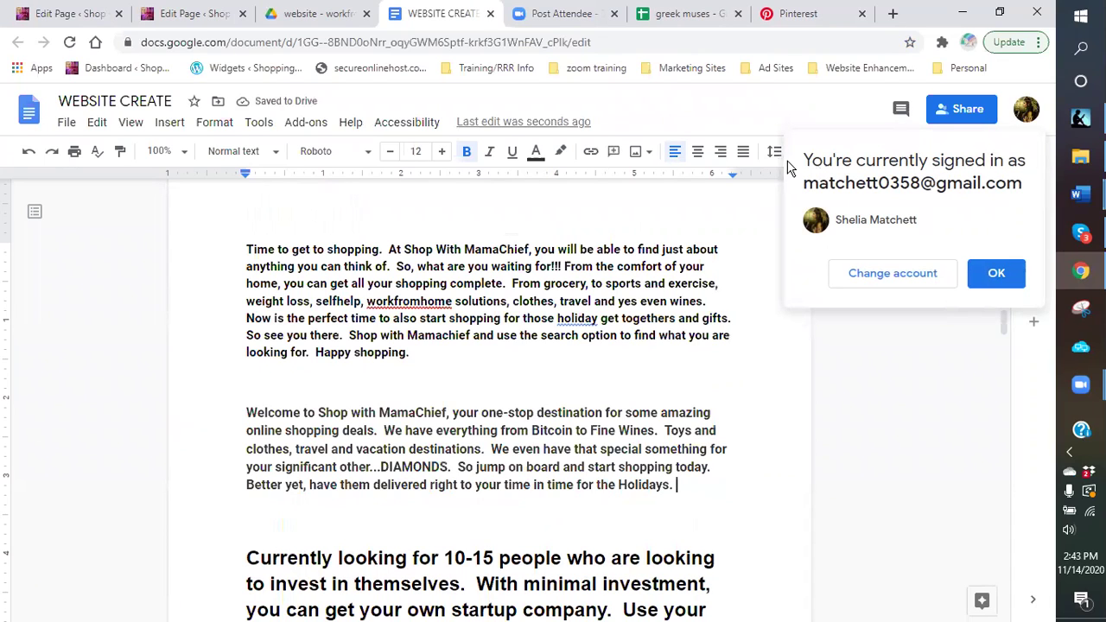
click(996, 274)
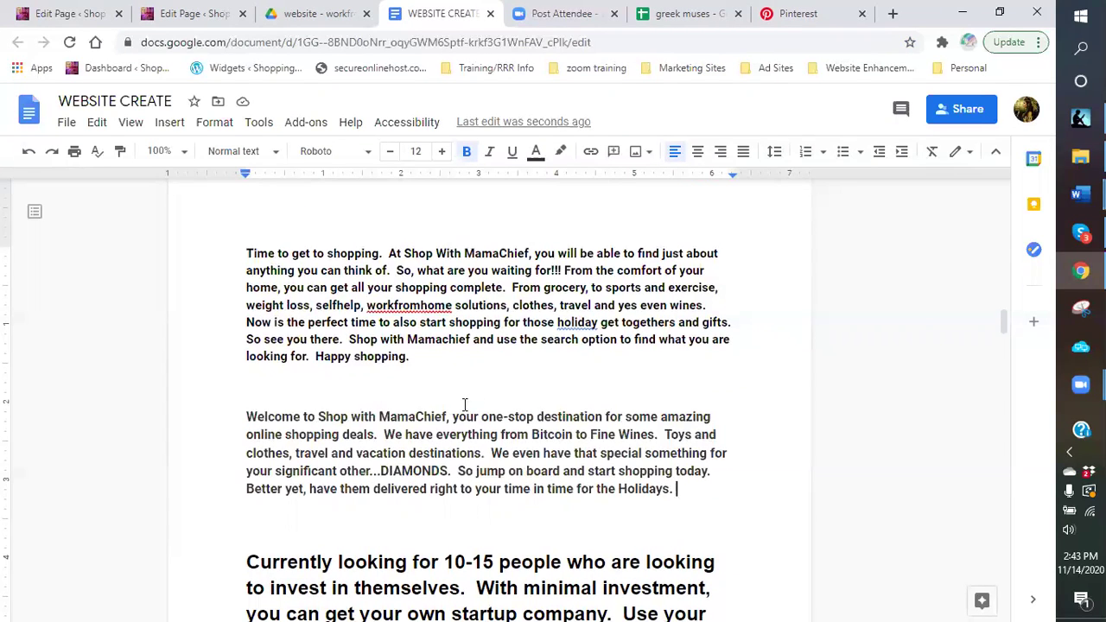
Correct the last sentence of the pasted description in WEBSITE CREATE to read "delivered right to your door in time for the Holidays.".
scroll(464, 403, up, 4)
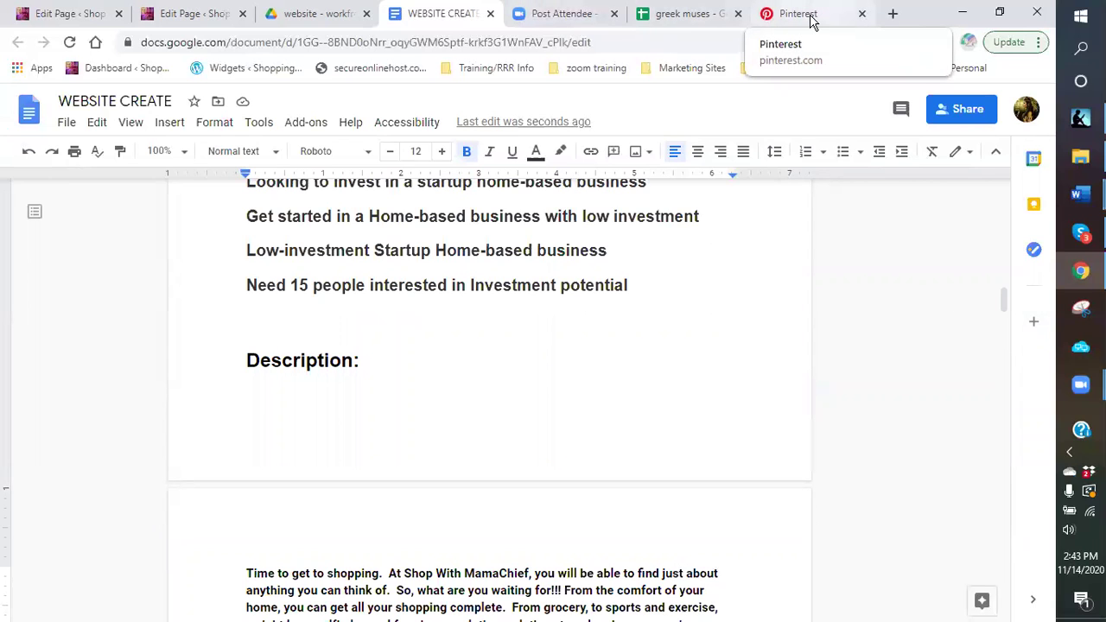
scroll(518, 383, down, 4)
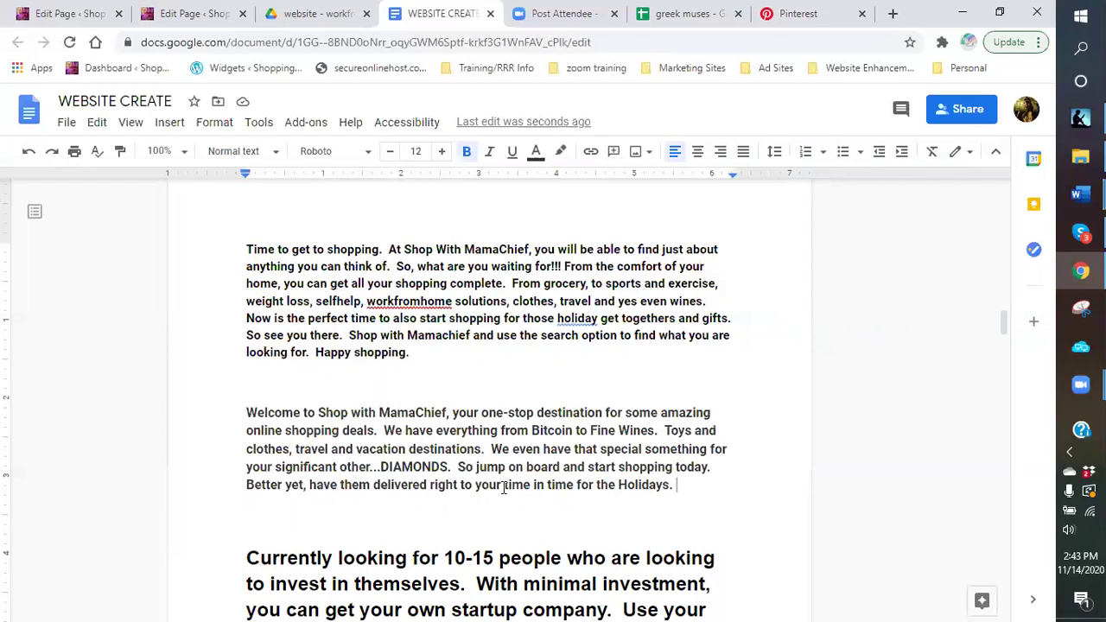
text(door)
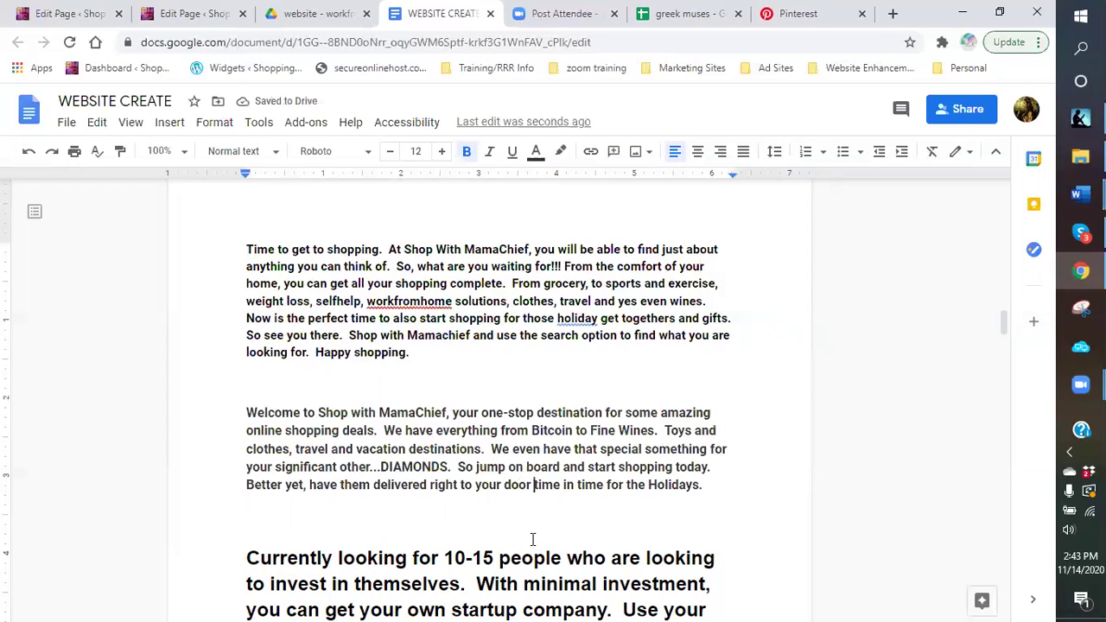
click(561, 487)
key(BackSpace)
key(BackSpace)
key(BackSpace)
key(BackSpace)
key(BackSpace)
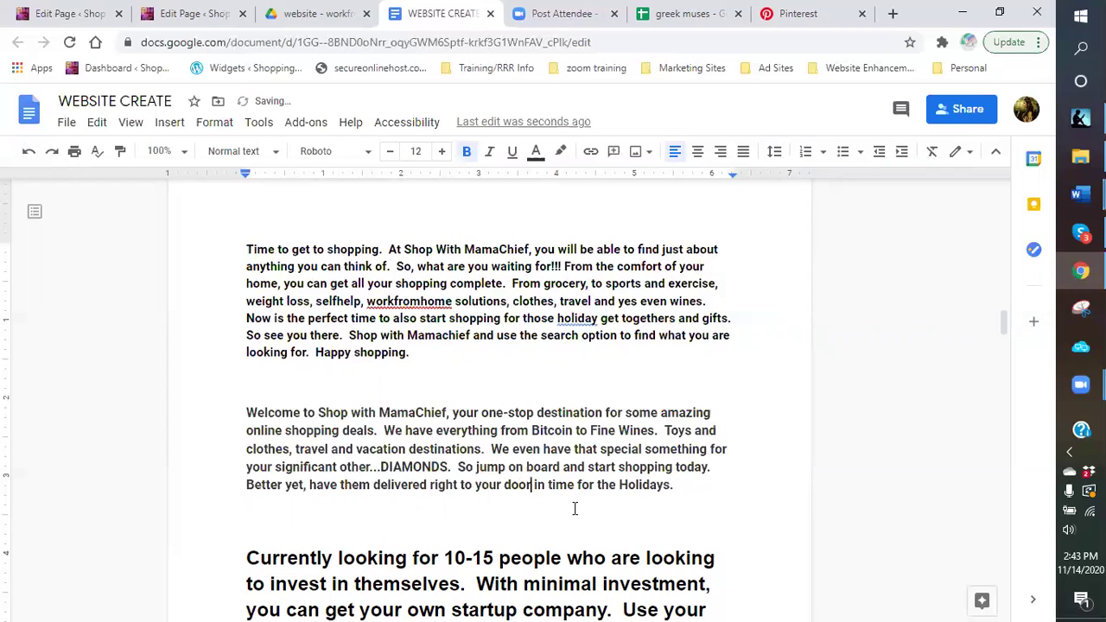
Switch to Pinterest and replace the wrong word after "delivered right to your" in the Pin description with "door".
click(800, 17)
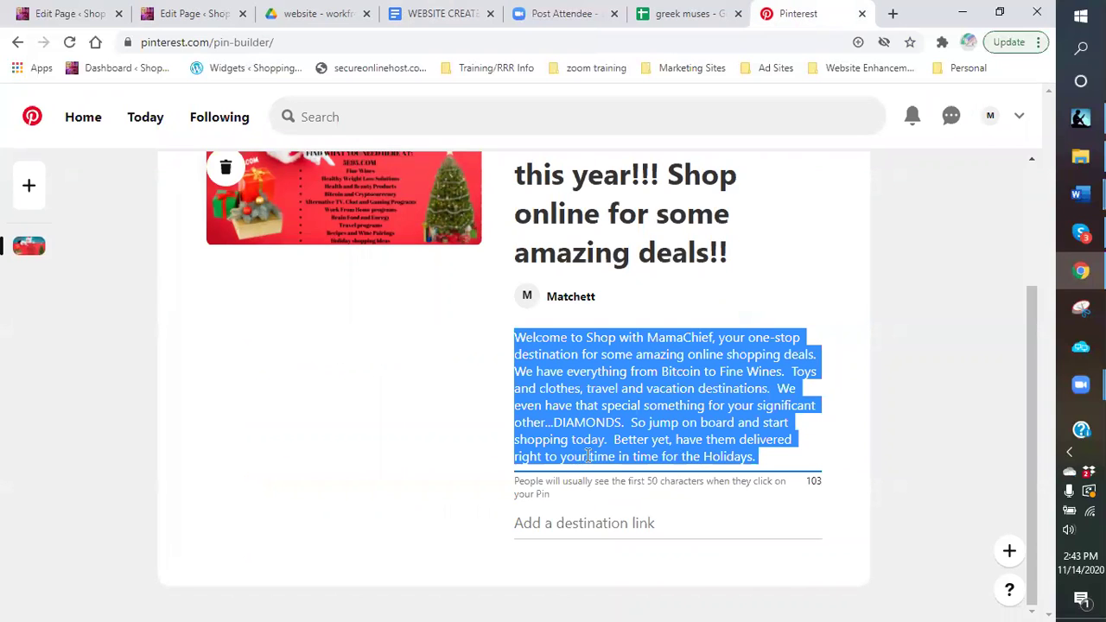
click(617, 458)
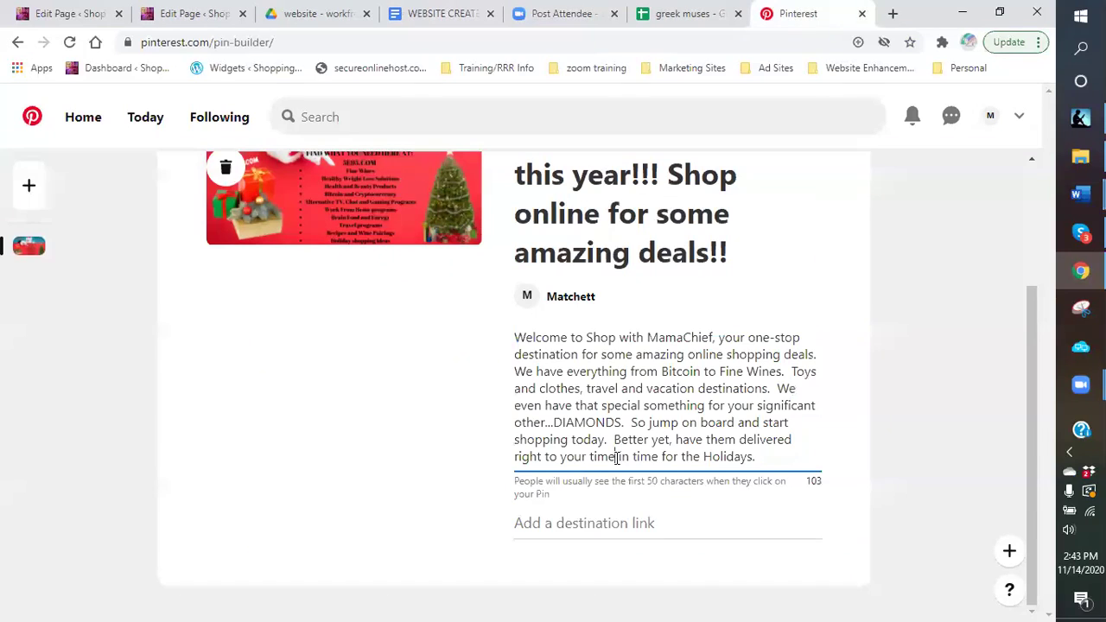
key(BackSpace)
key(BackSpace)
key(BackSpace)
key(BackSpace)
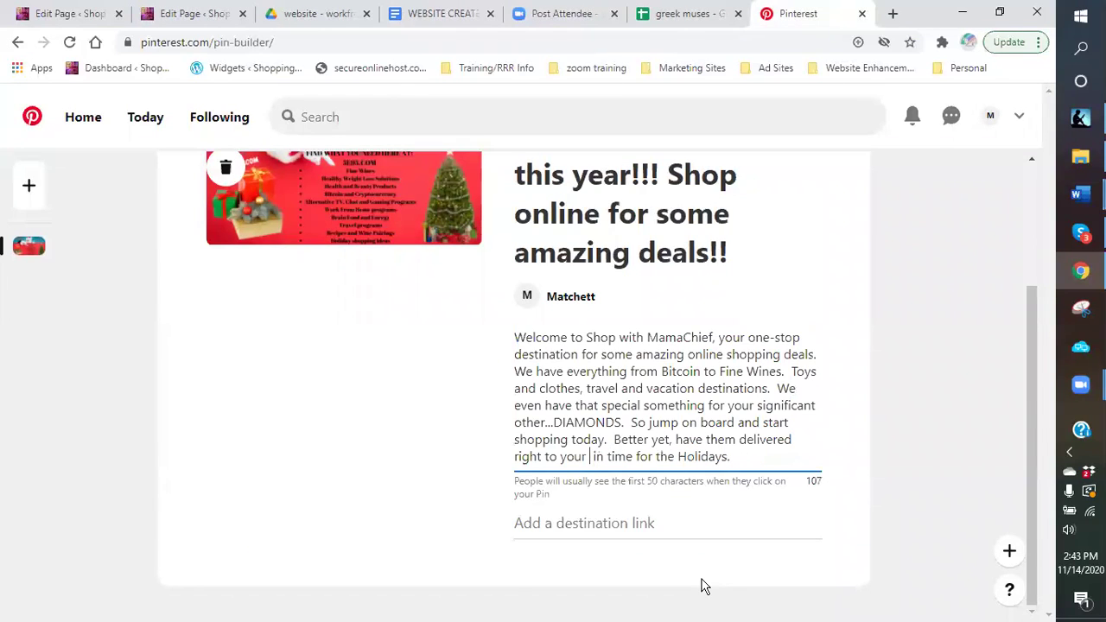
text(door)
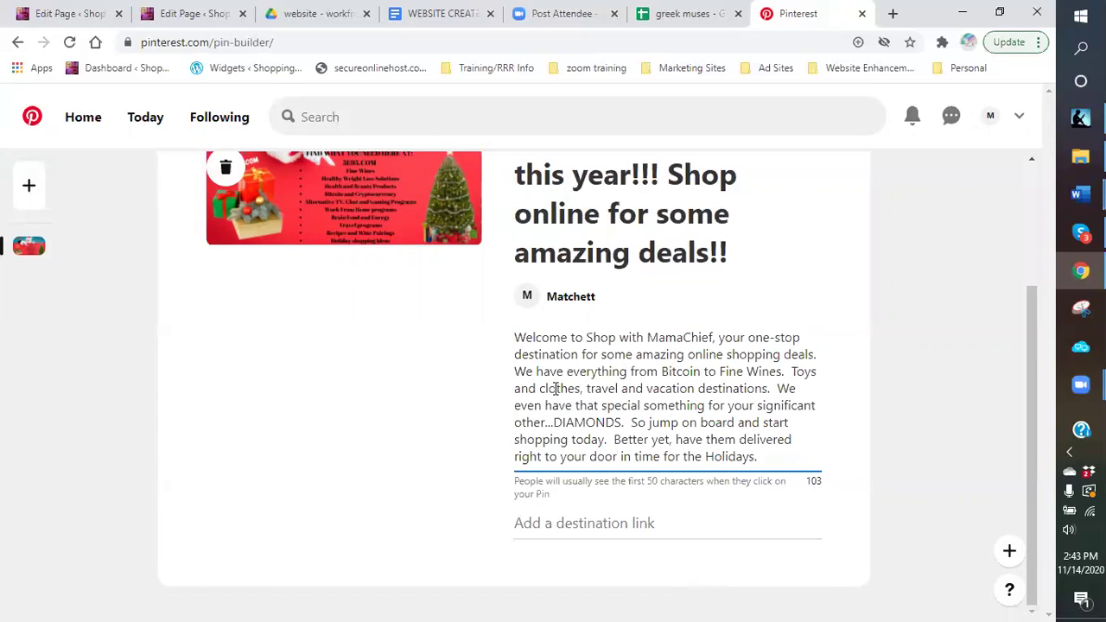
click(591, 523)
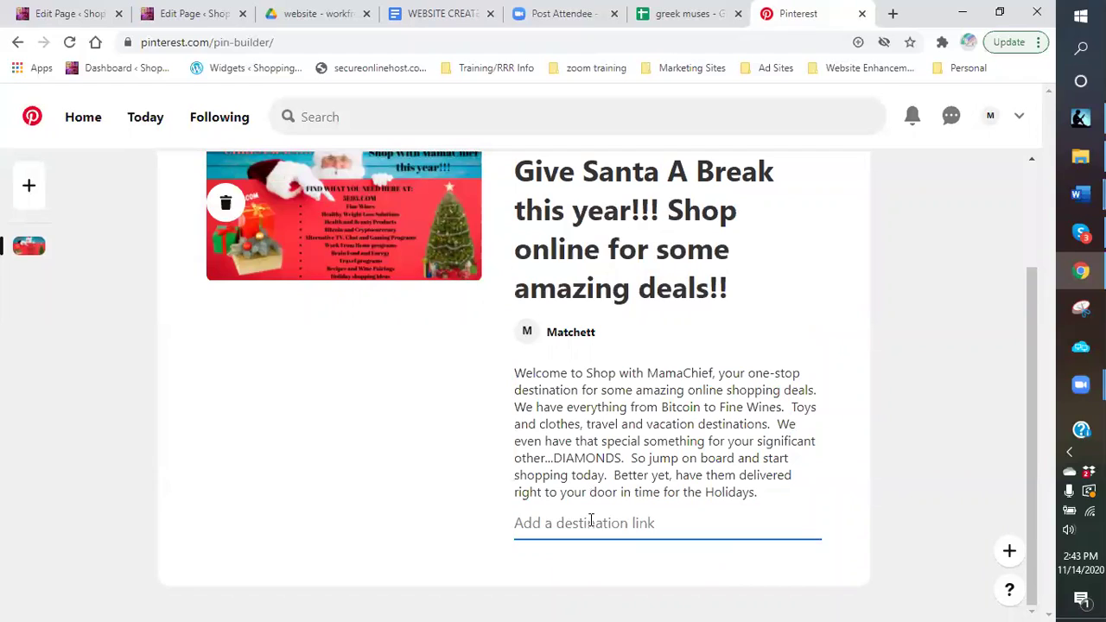
text(http://5e95.com/)
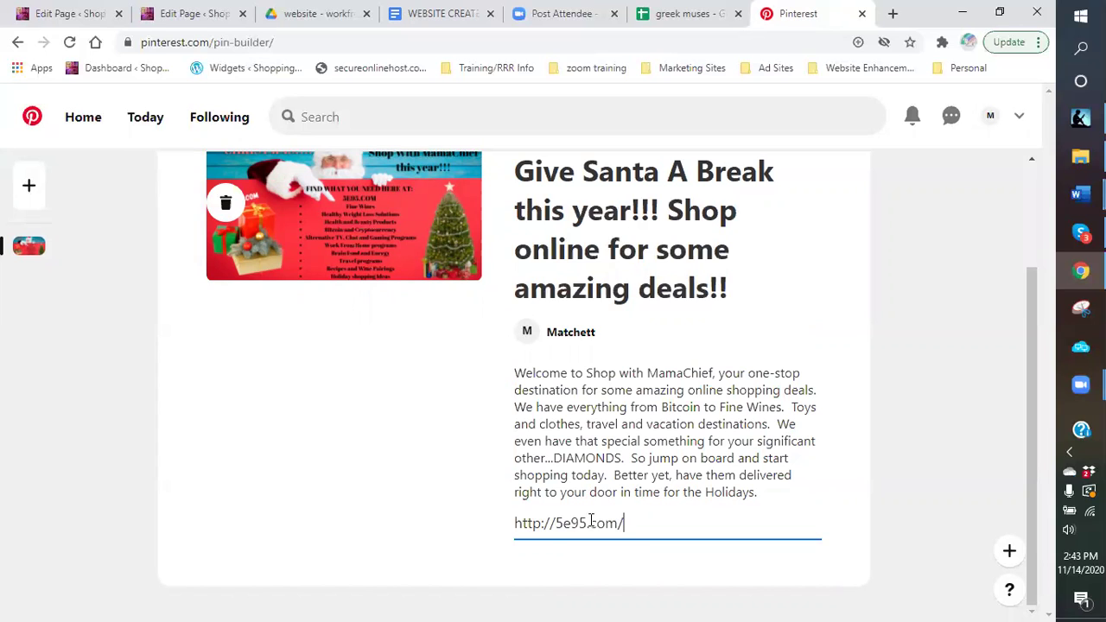
Switch to Google Drive and open the CHRISTMAS document from the CHRISTMAS folder inside Ad templates > seasonal and promotional.
click(425, 23)
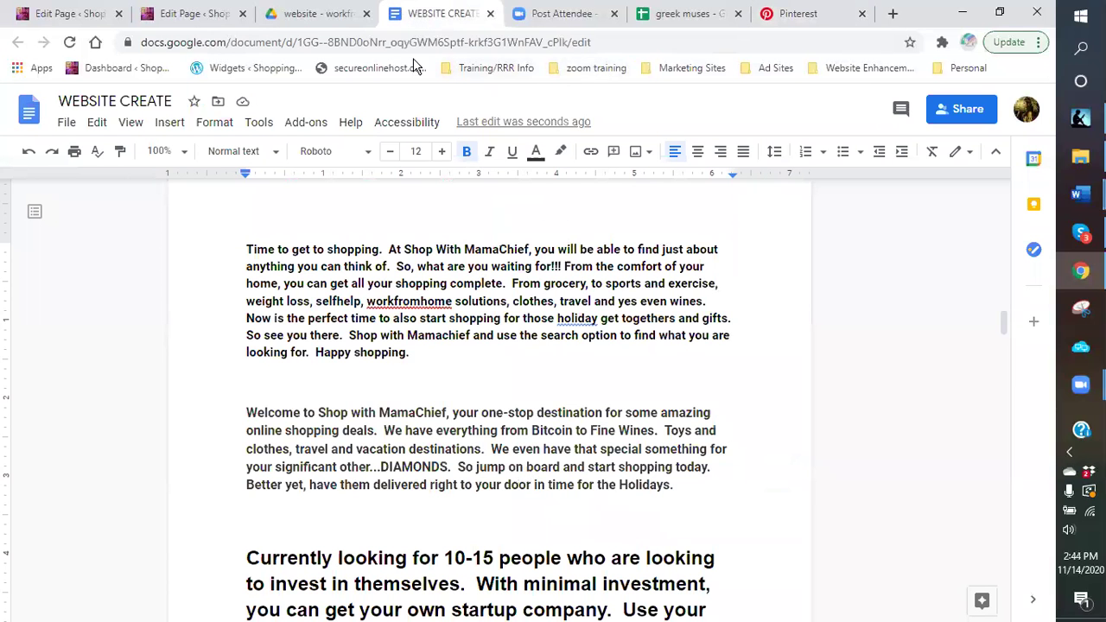
click(313, 15)
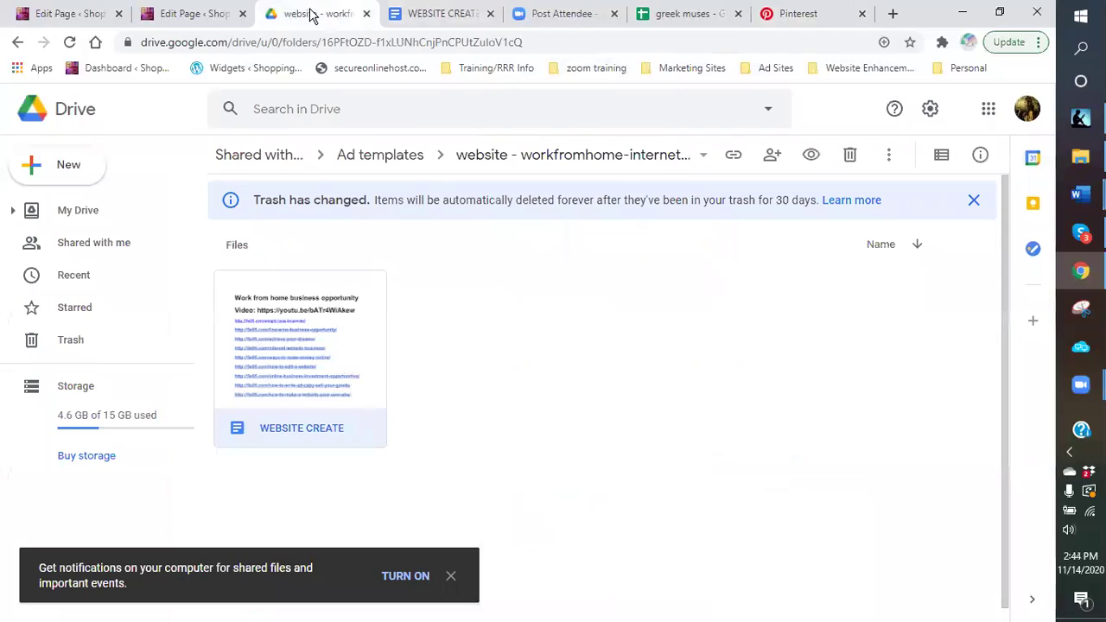
click(384, 161)
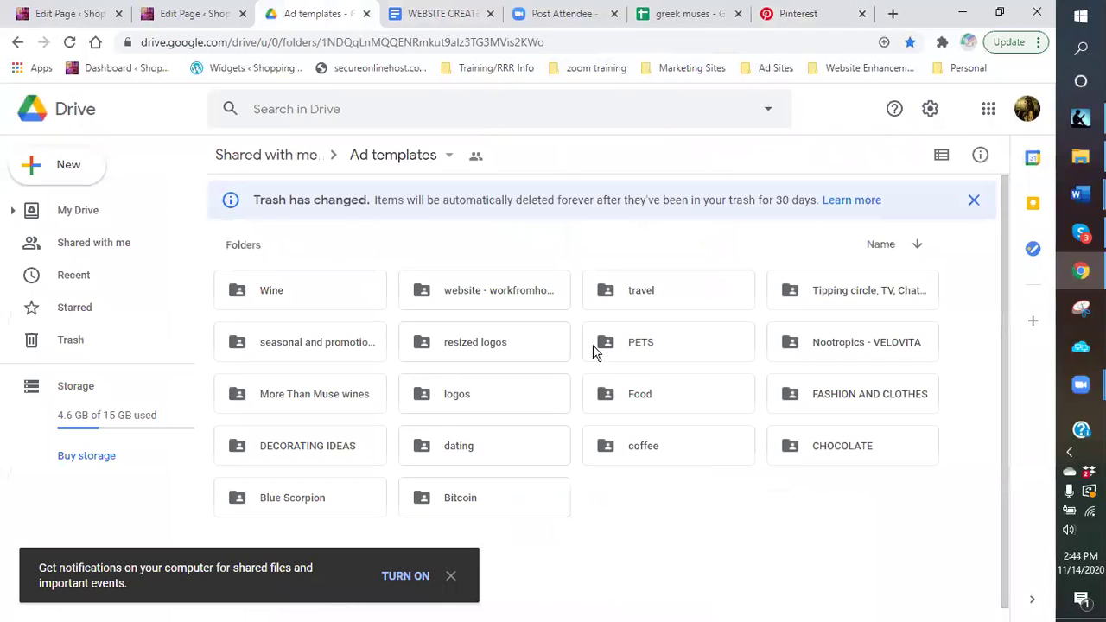
double_click(317, 345)
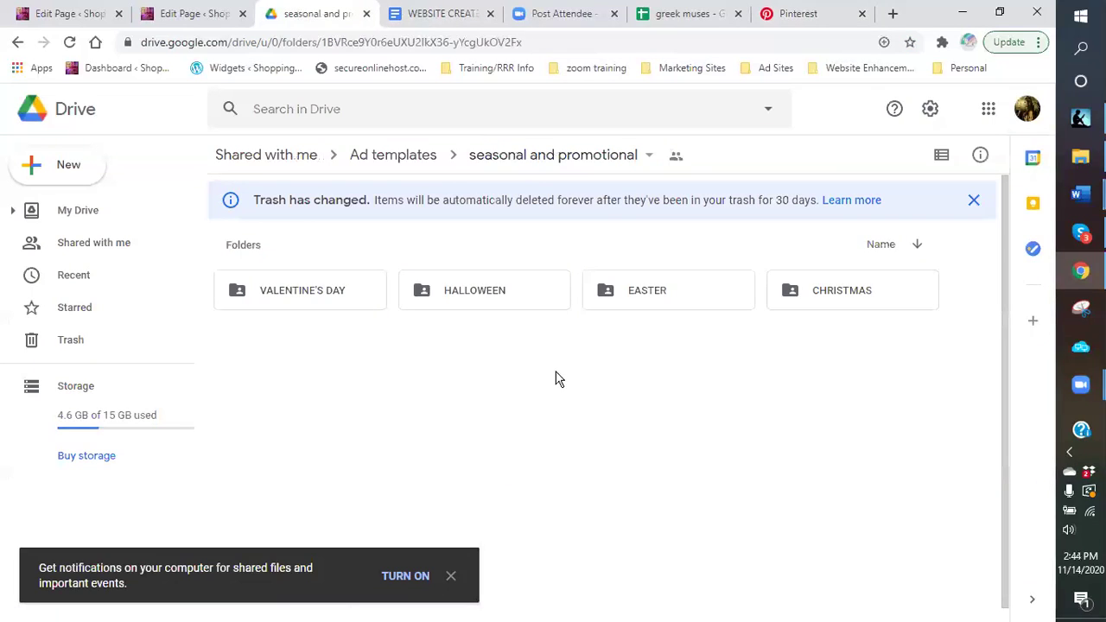
double_click(837, 295)
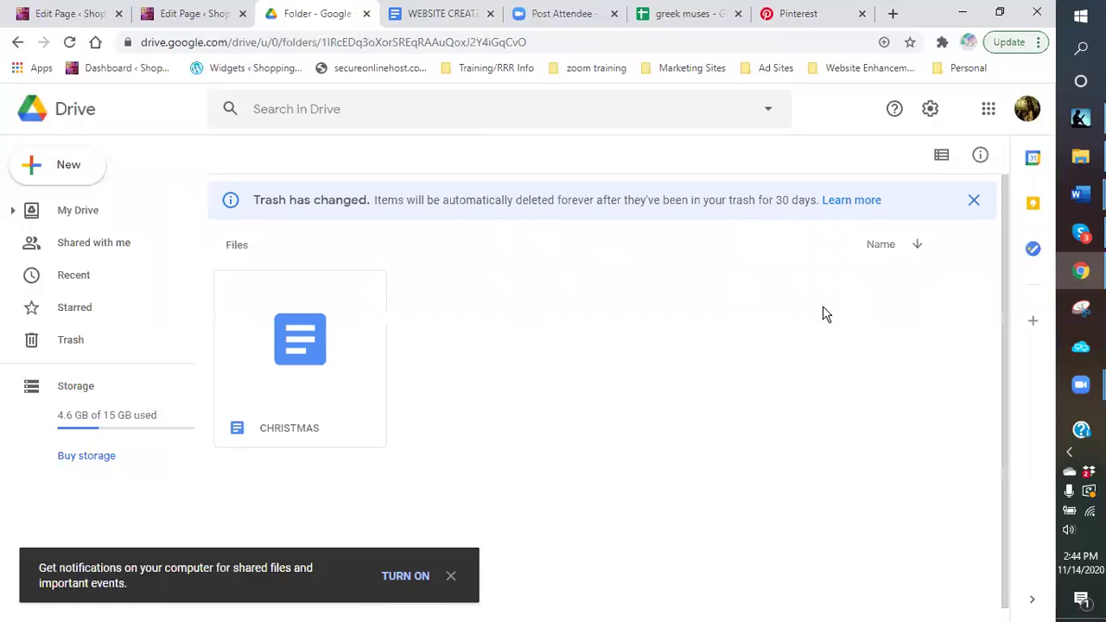
double_click(346, 350)
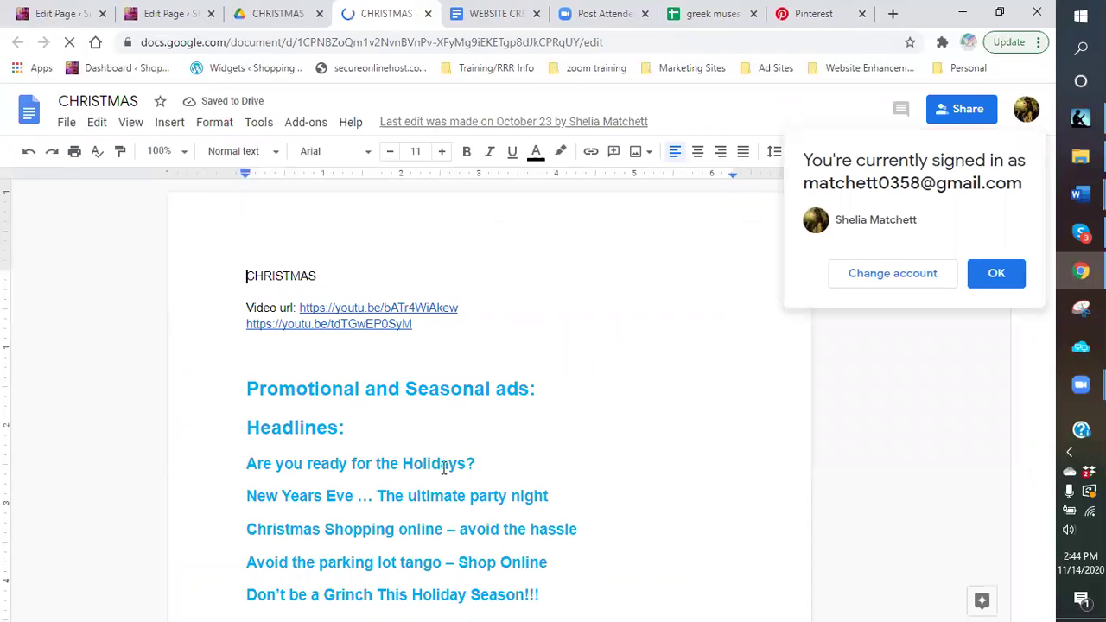
scroll(662, 355, down, 15)
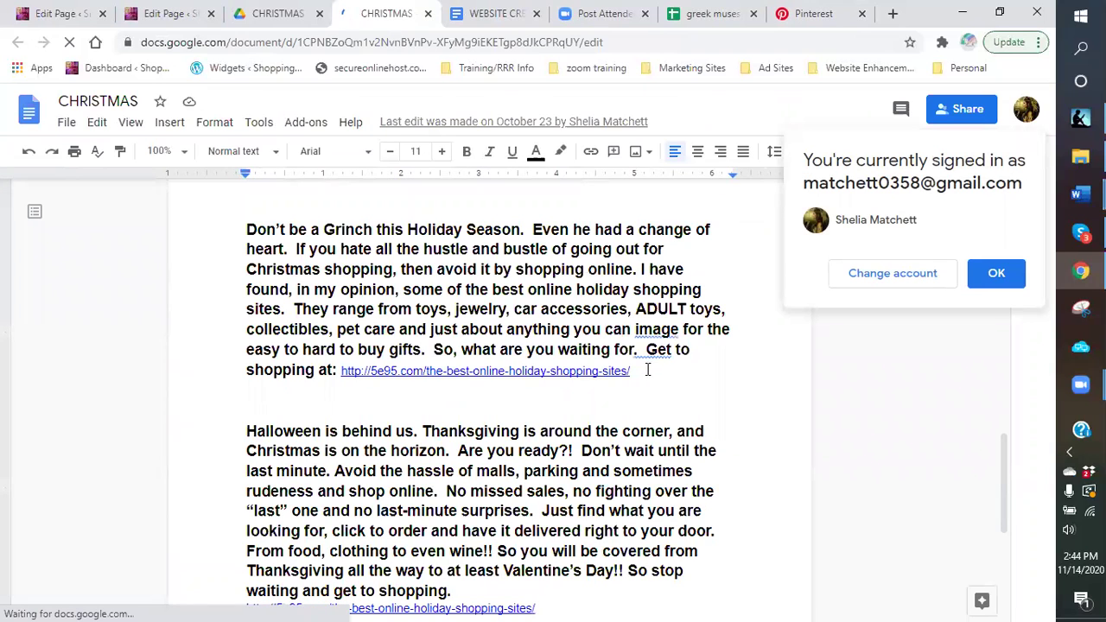
drag(643, 370, 346, 376)
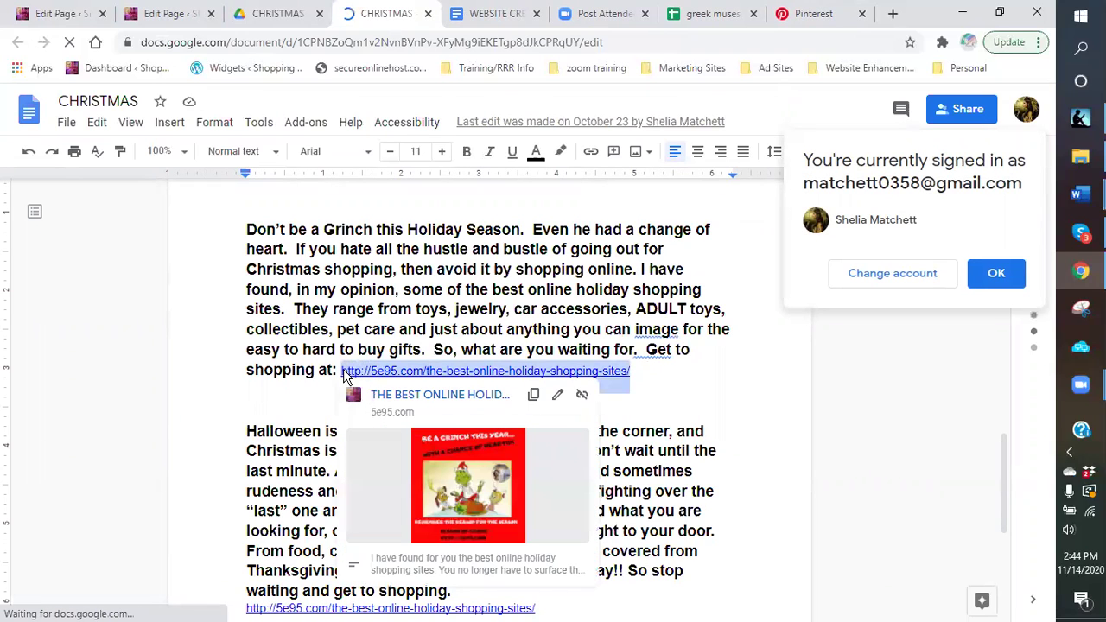
right_click(374, 373)
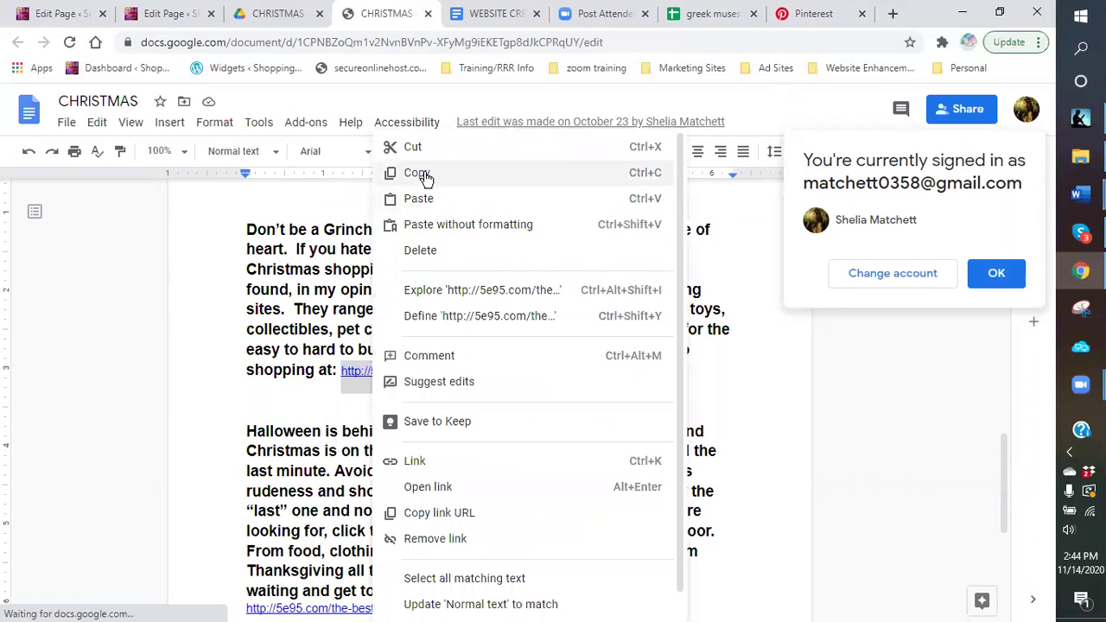
click(428, 176)
Switch to Pinterest and replace the Pin's destination link with the copied holiday shopping sites link.
click(807, 13)
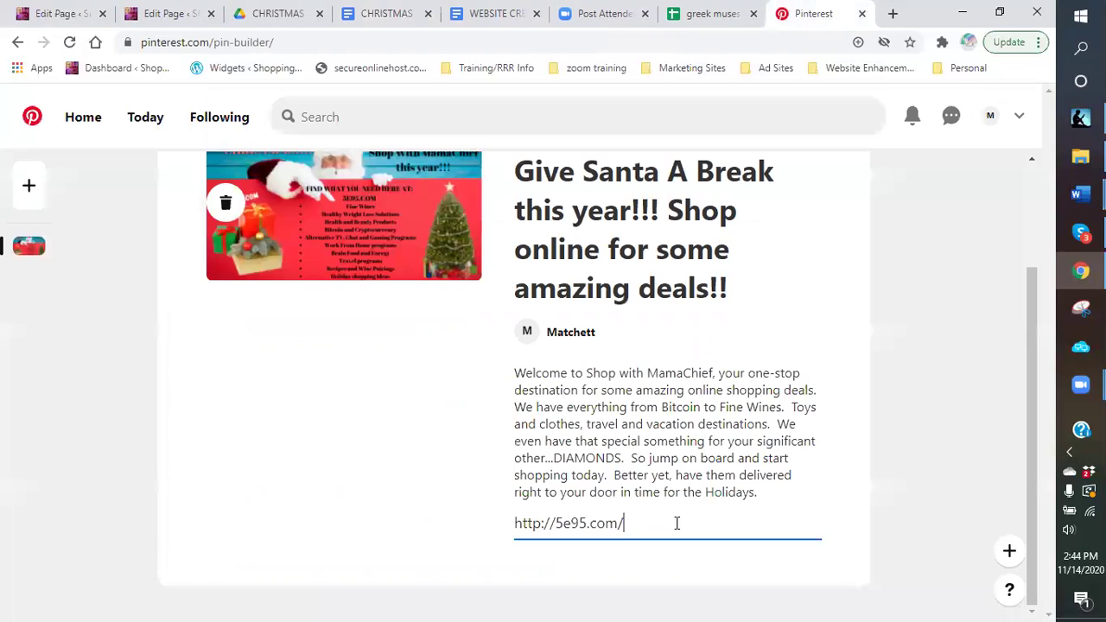
drag(673, 530, 495, 540)
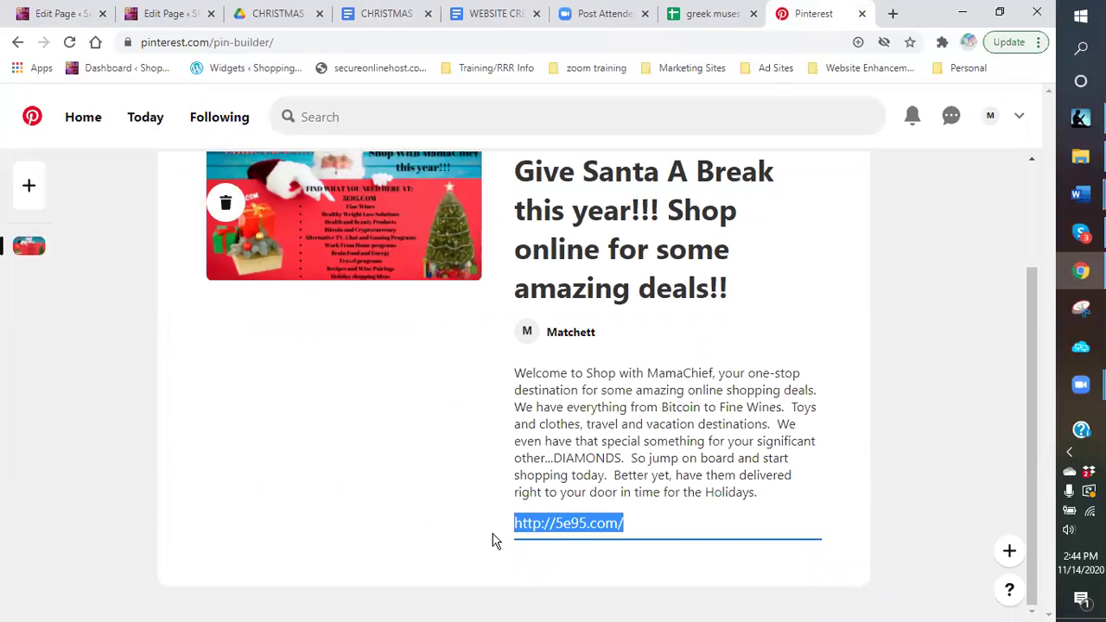
right_click(531, 526)
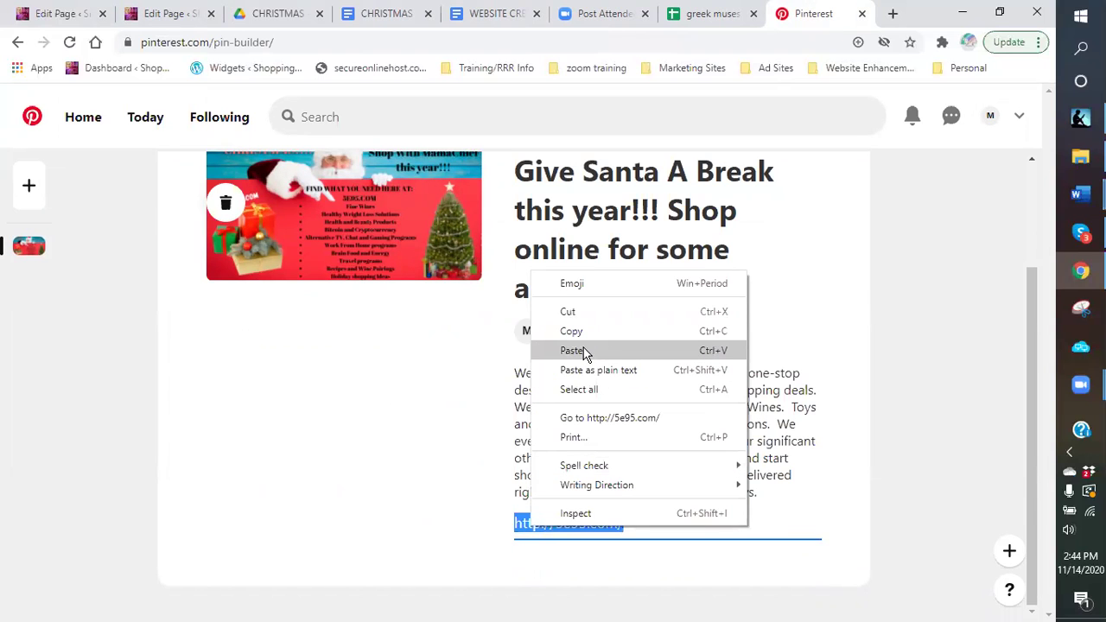
click(583, 352)
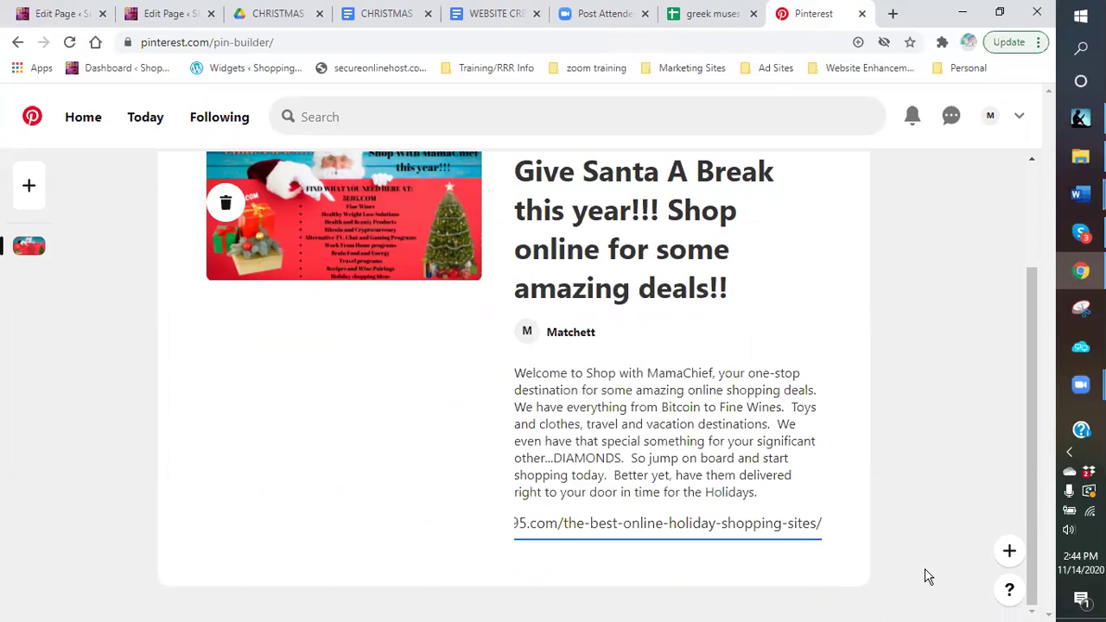
Create a new board named "Holiday online Gift Shopping Ideas" for the Pin.
scroll(743, 432, up, 2)
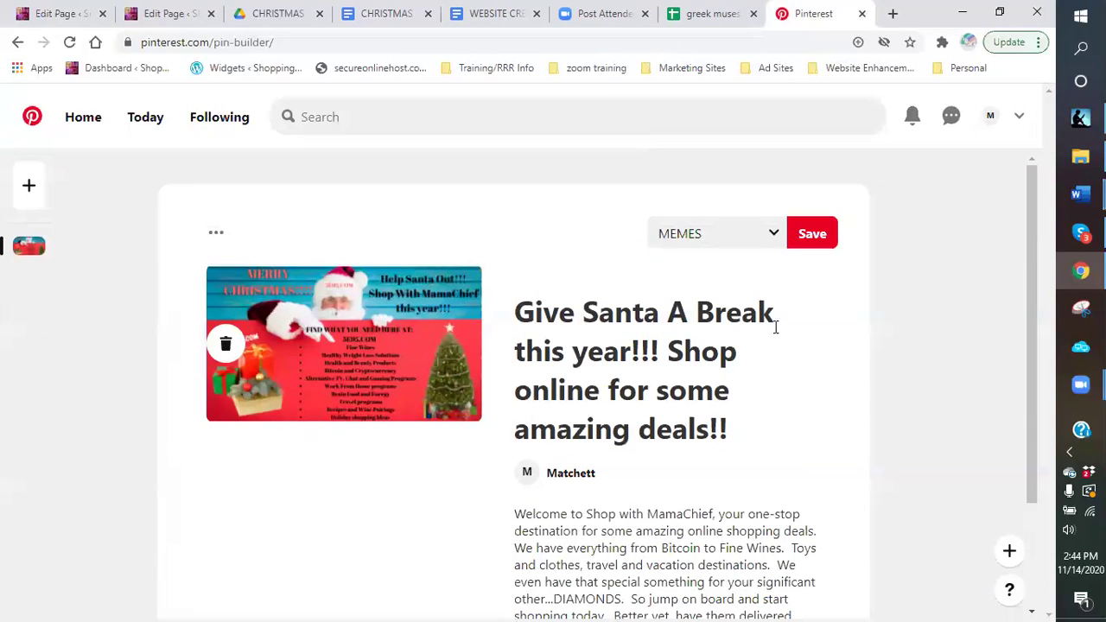
click(774, 239)
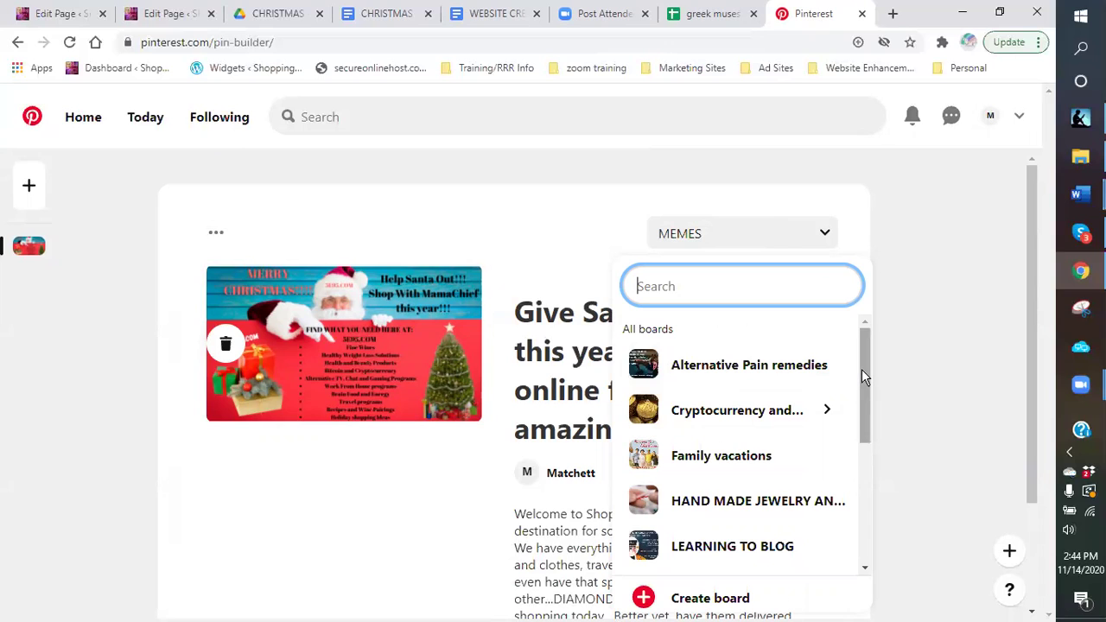
drag(861, 369, 866, 515)
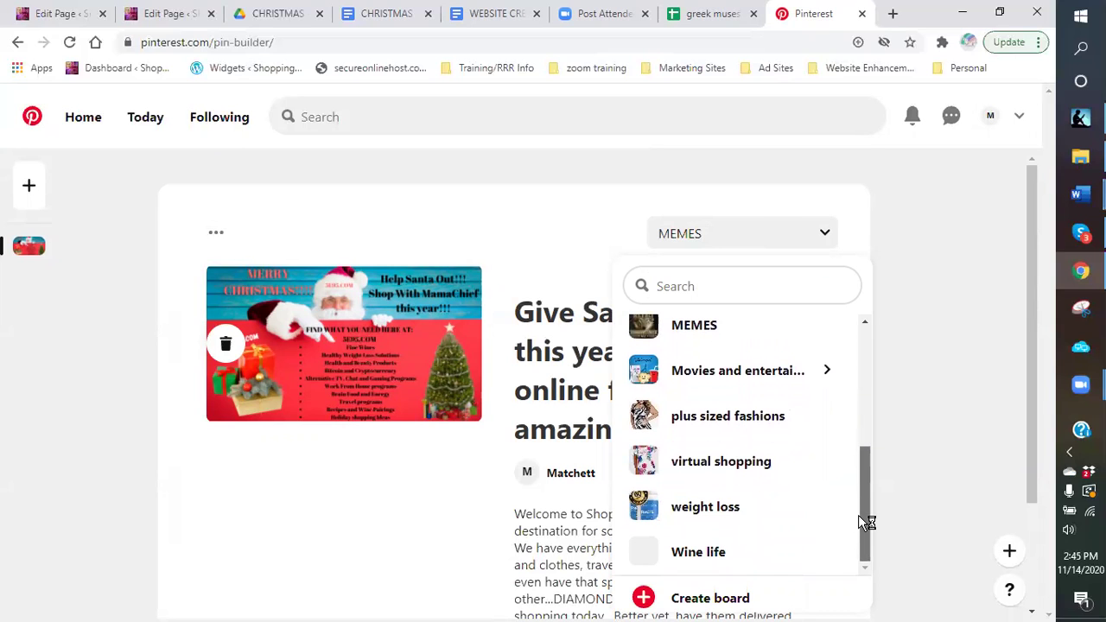
drag(1033, 400, 1041, 461)
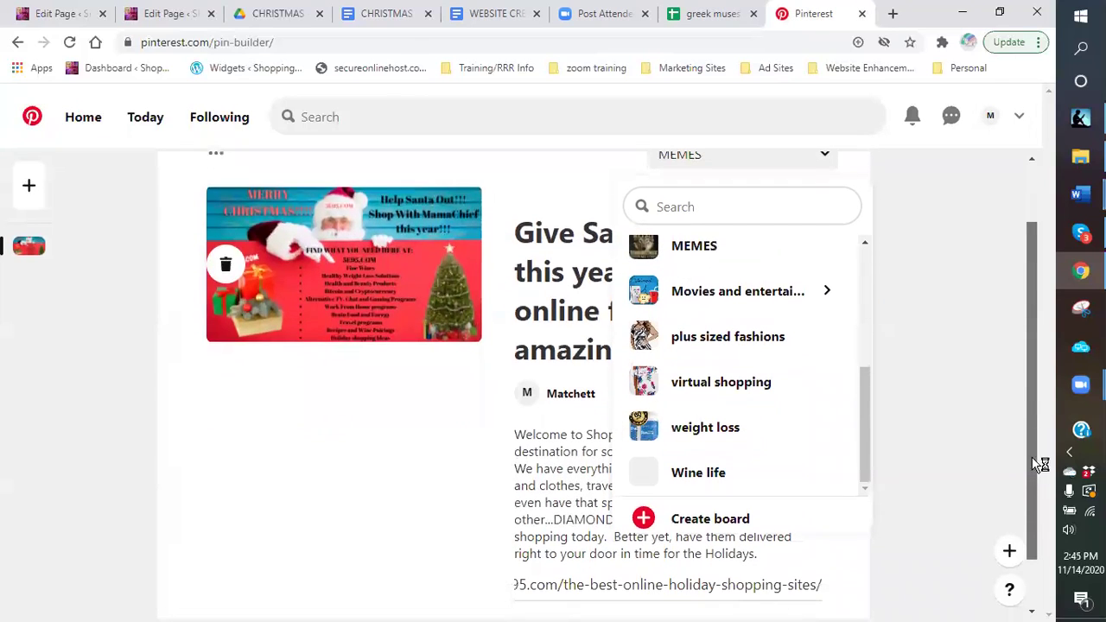
click(644, 521)
click(425, 268)
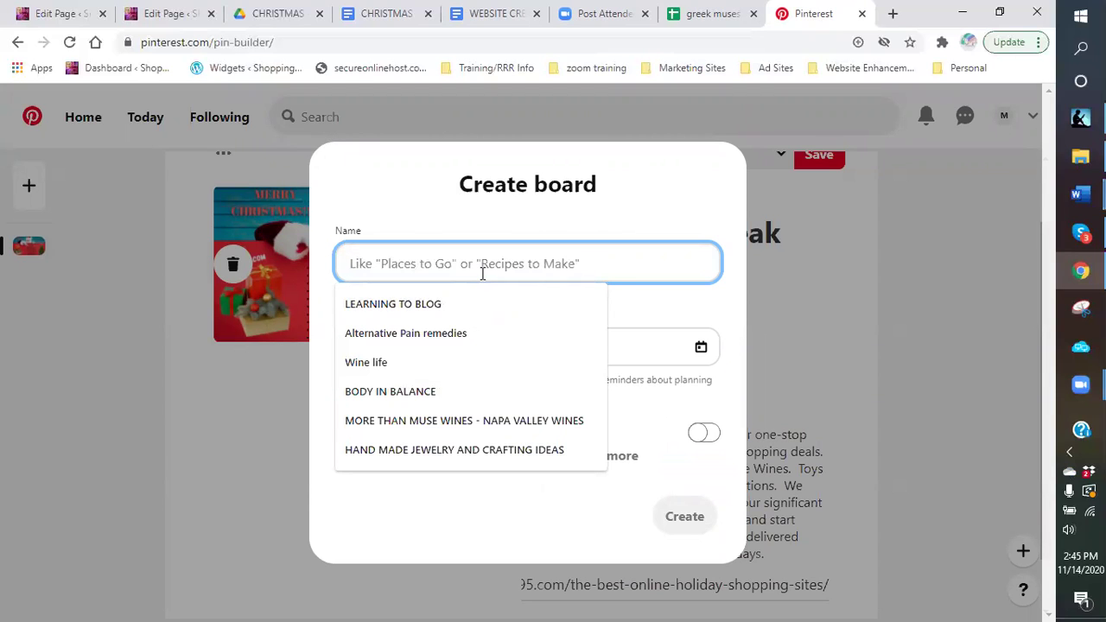
text(Hol)
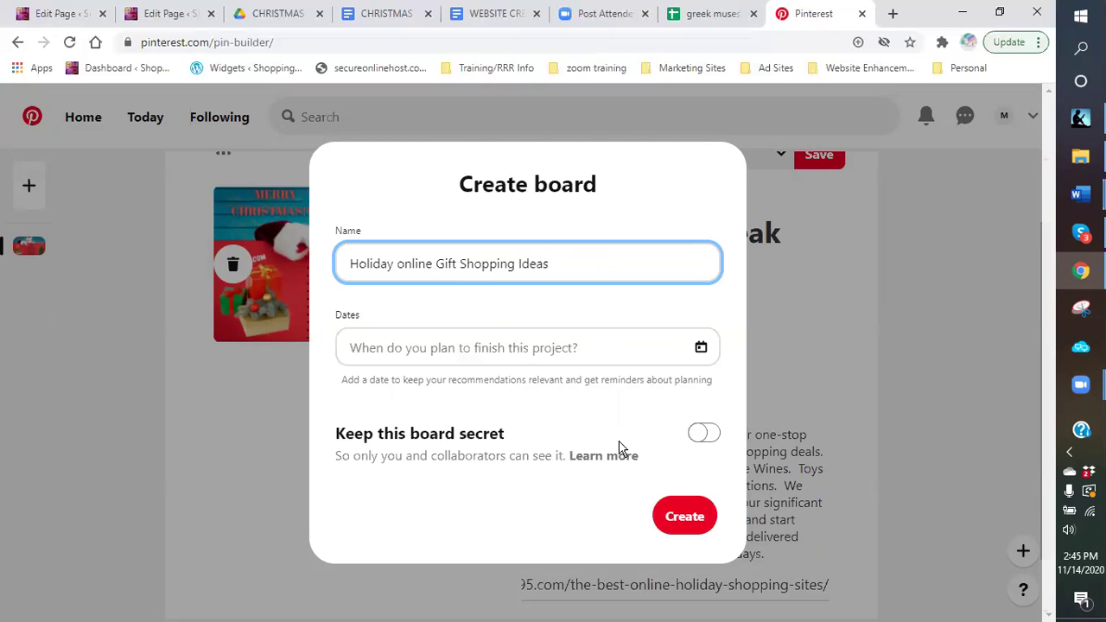
click(682, 524)
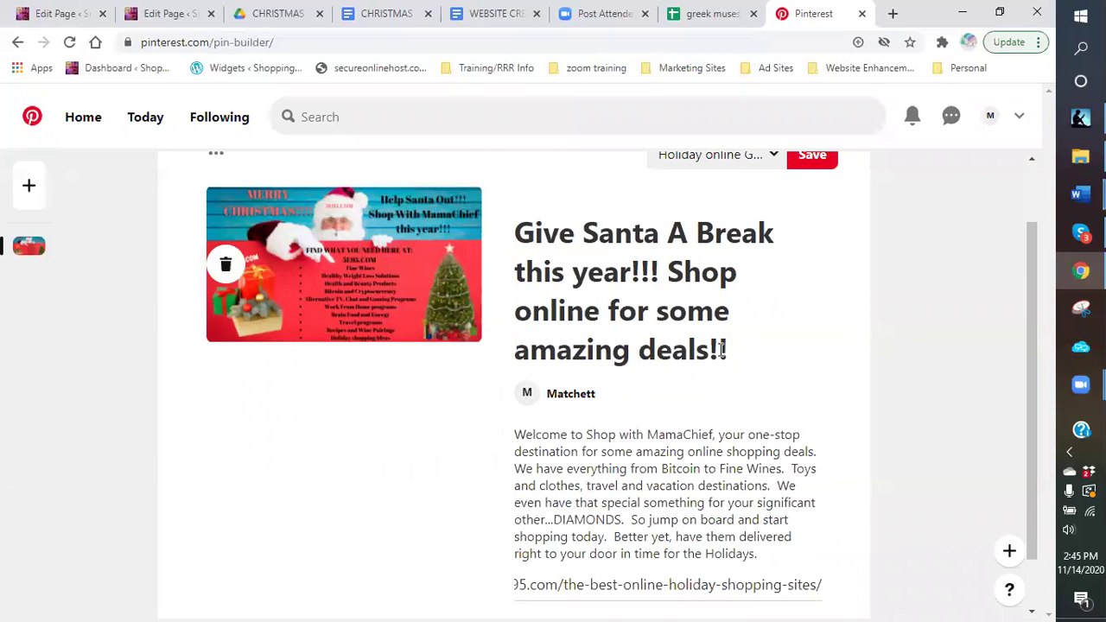
Save the Pin to the new holiday board and open the saved Pin.
scroll(721, 349, up, 1)
click(810, 244)
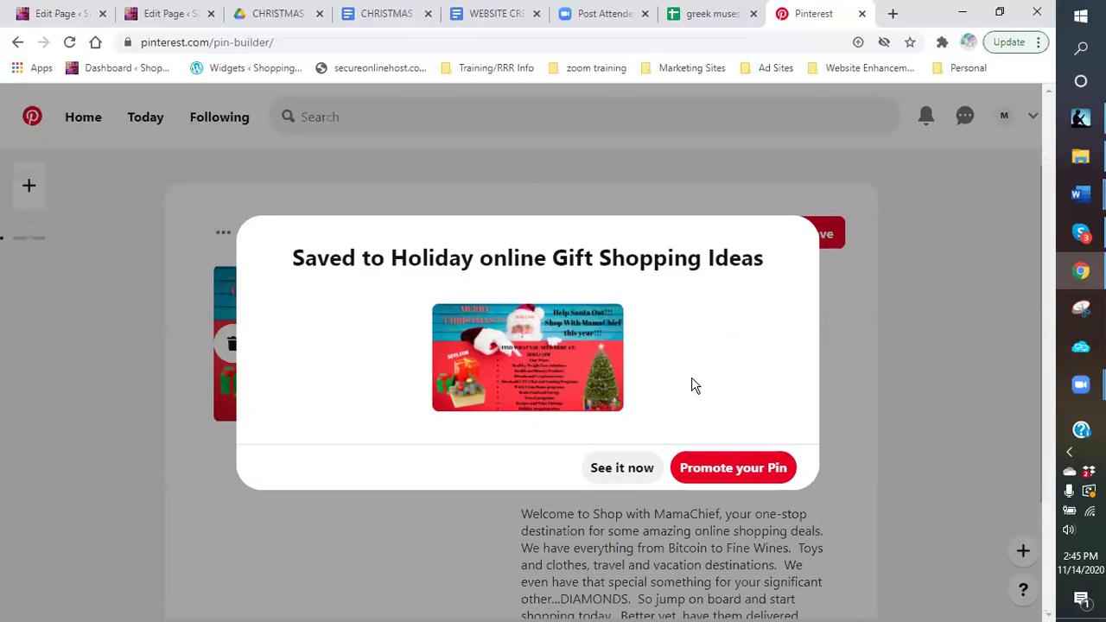
click(615, 469)
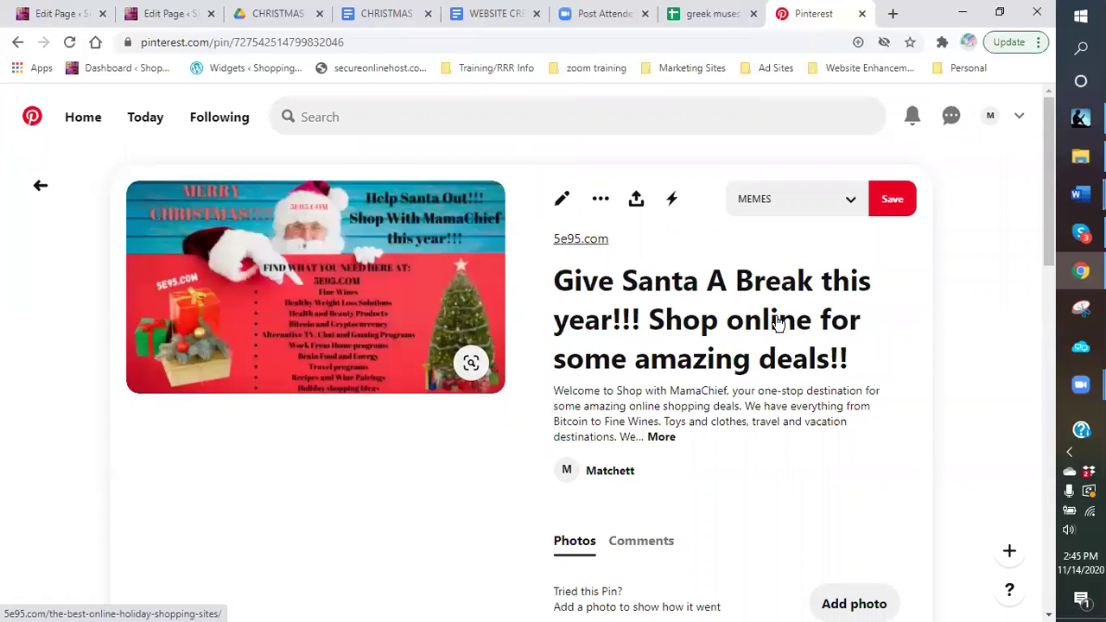
Upload the "5e95.com christmas saving" image from the CHRISTMAS folder as a photo for the saved Pin.
scroll(704, 313, down, 2)
scroll(665, 350, down, 1)
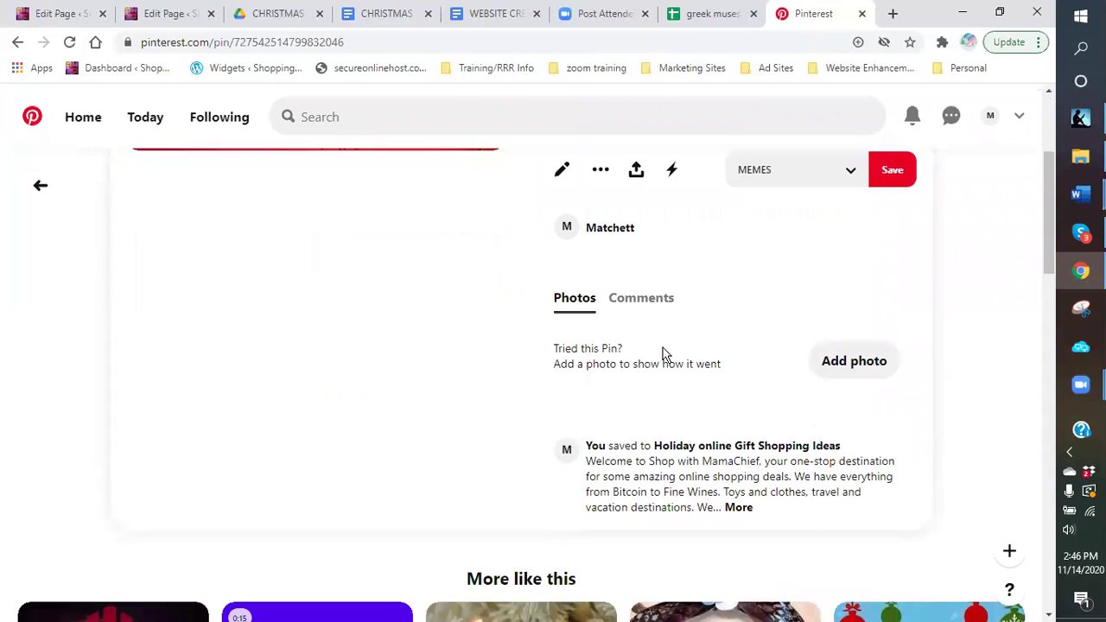
click(874, 363)
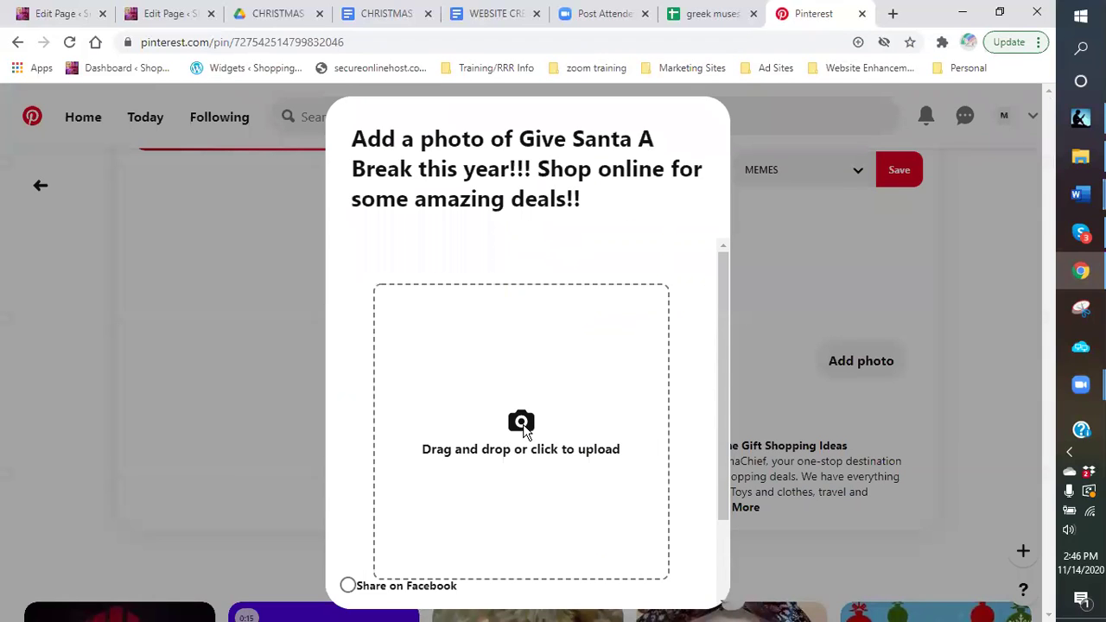
click(524, 428)
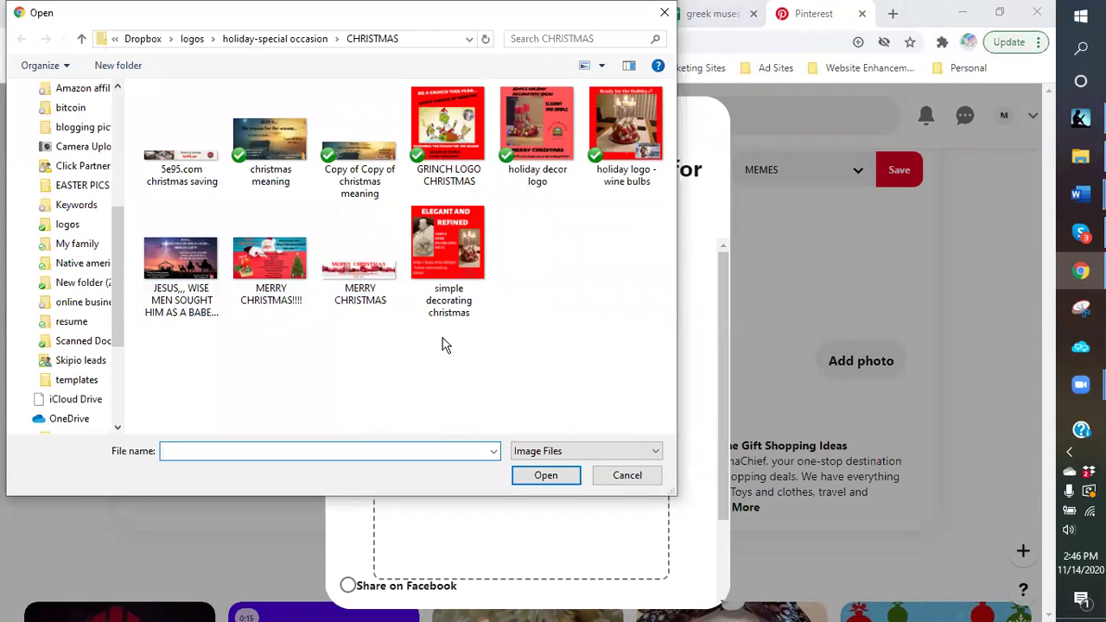
double_click(182, 168)
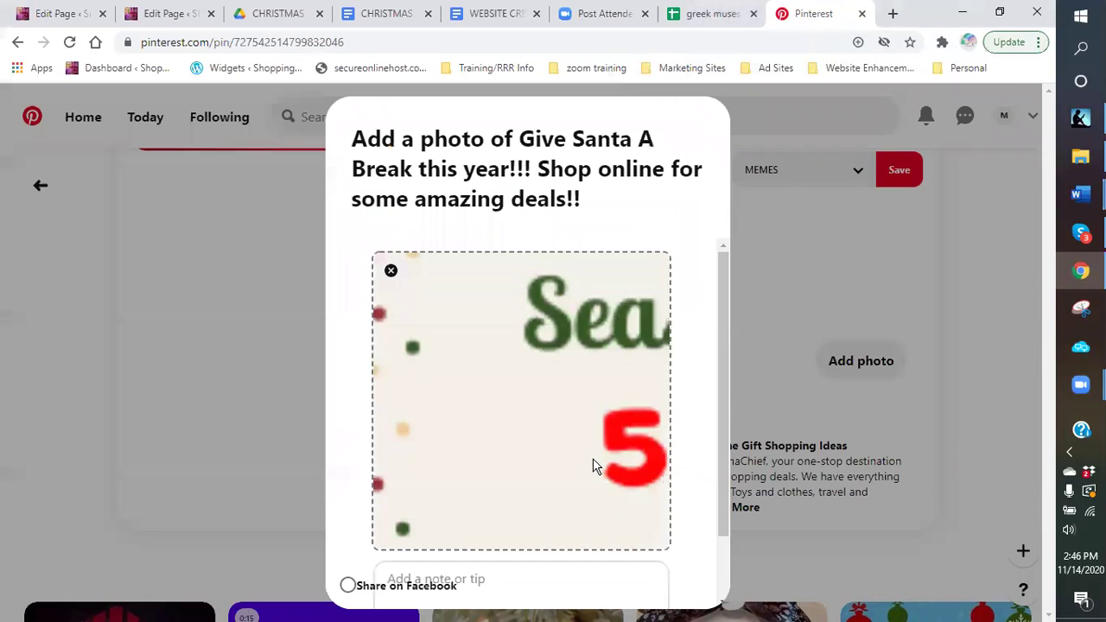
Add the note "Shop online for some amazing deals" to the uploaded photo and post it to the Pin.
scroll(593, 464, down, 1)
click(536, 508)
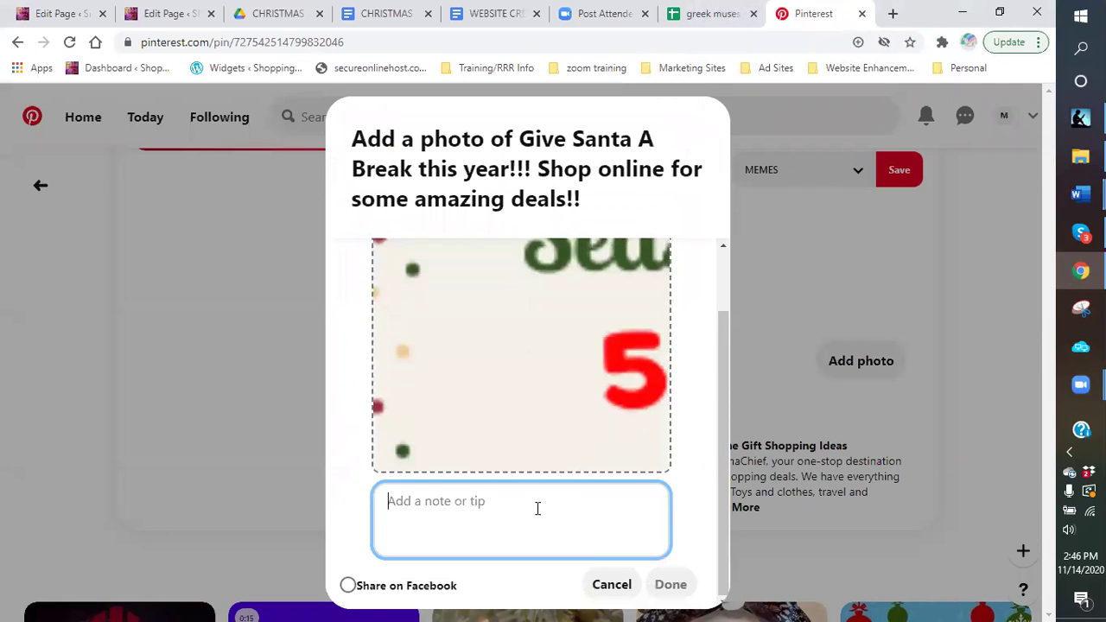
text(S)
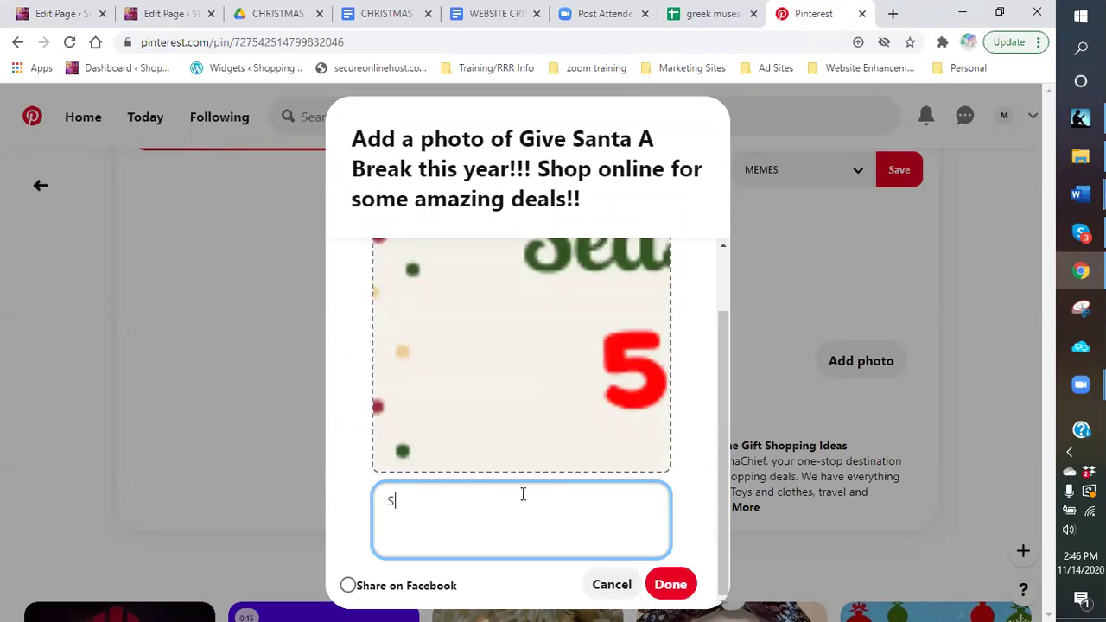
text(hop online for some amazing deals)
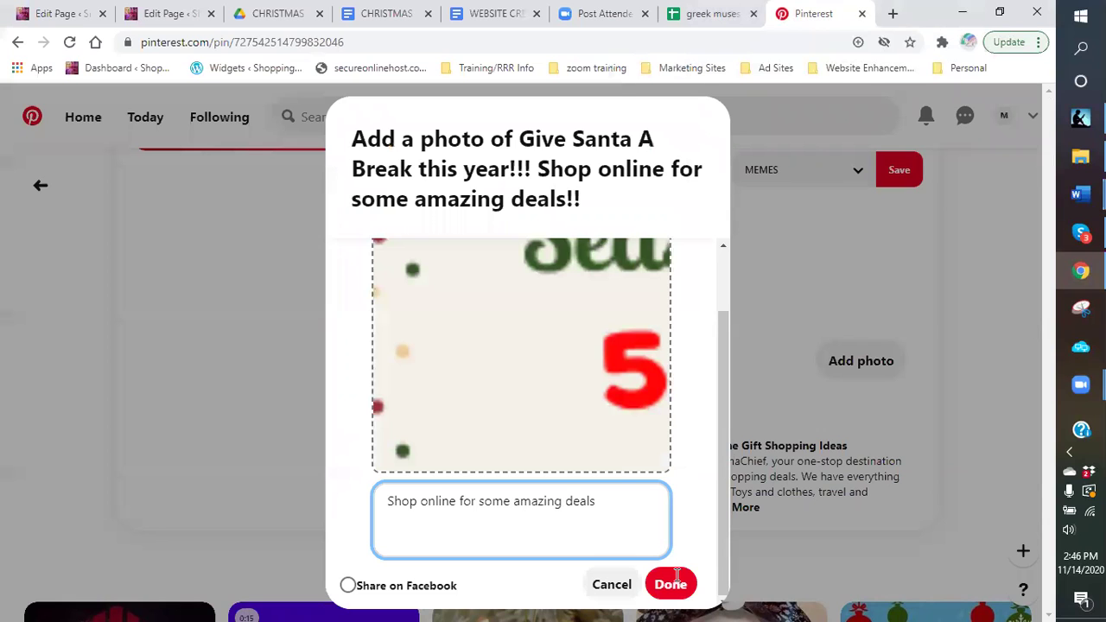
scroll(778, 342, up, 2)
scroll(657, 363, down, 2)
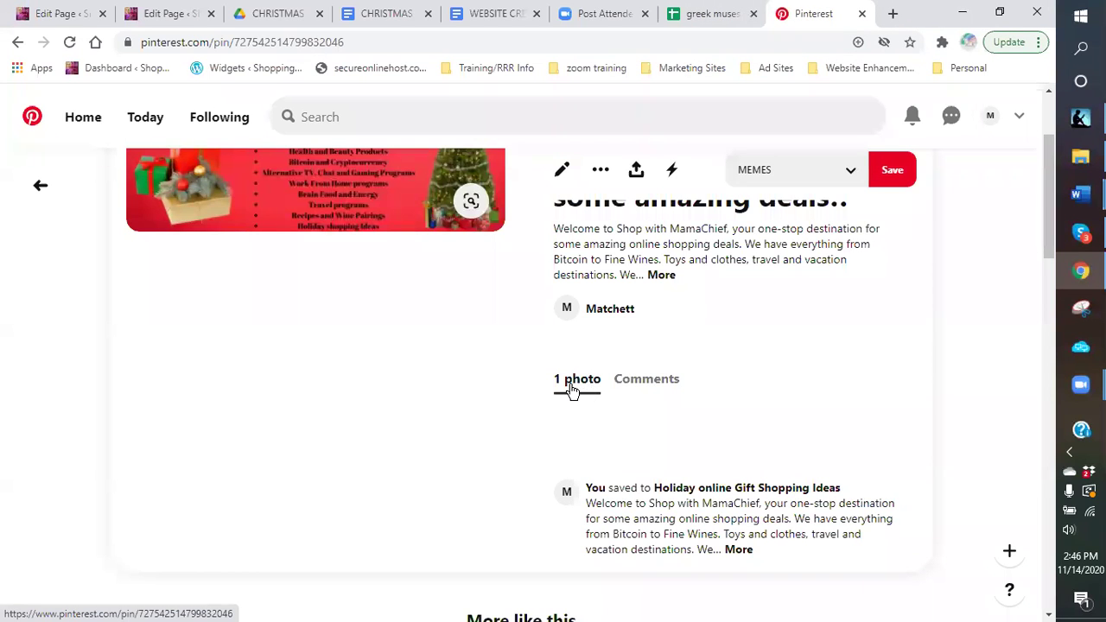
Look through the related Pins suggested below the Christmas Pin.
scroll(720, 378, down, 2)
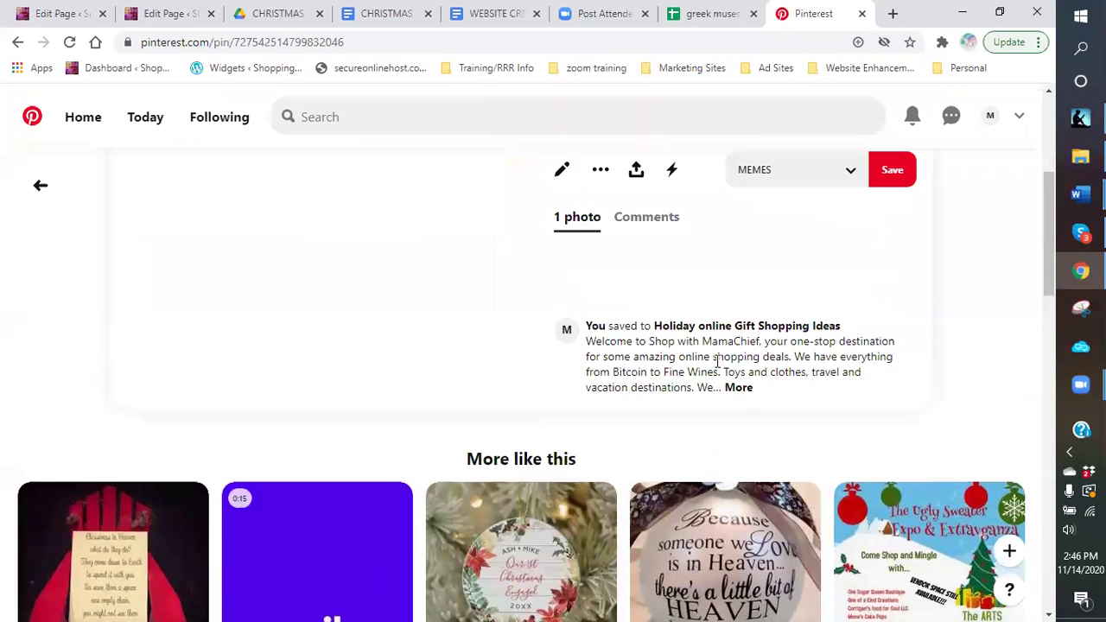
scroll(717, 361, down, 3)
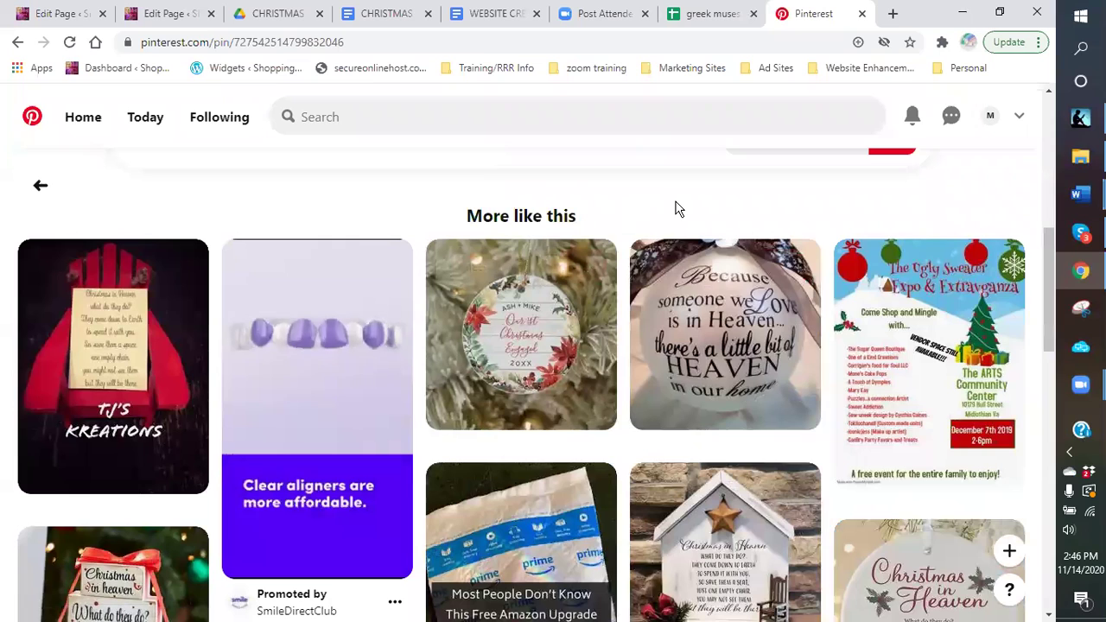
scroll(677, 210, down, 1)
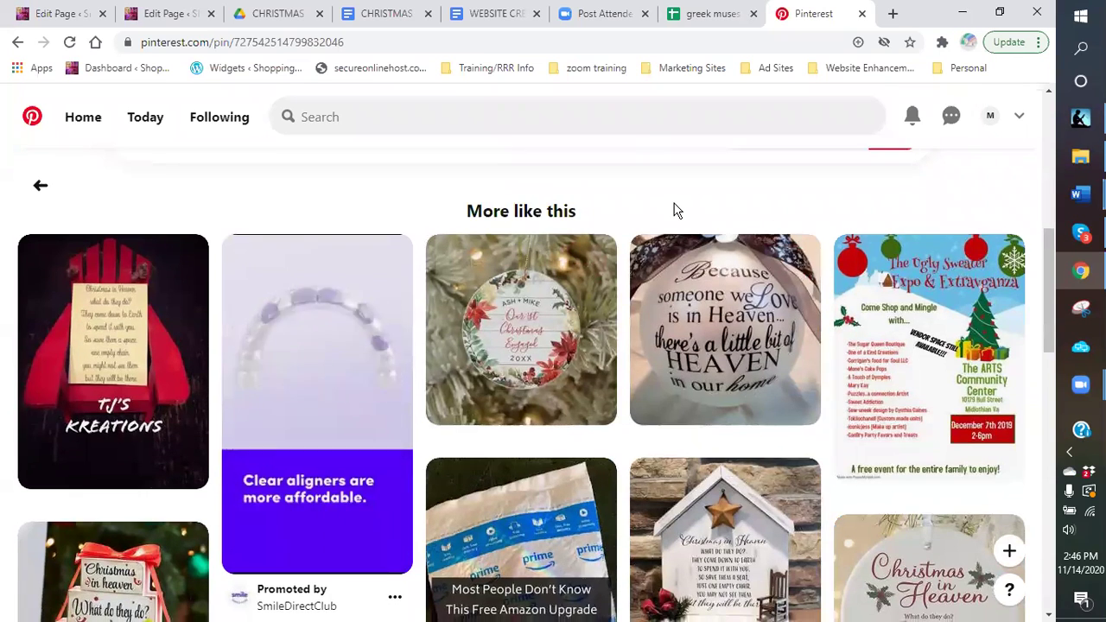
scroll(677, 210, down, 1)
scroll(424, 348, down, 1)
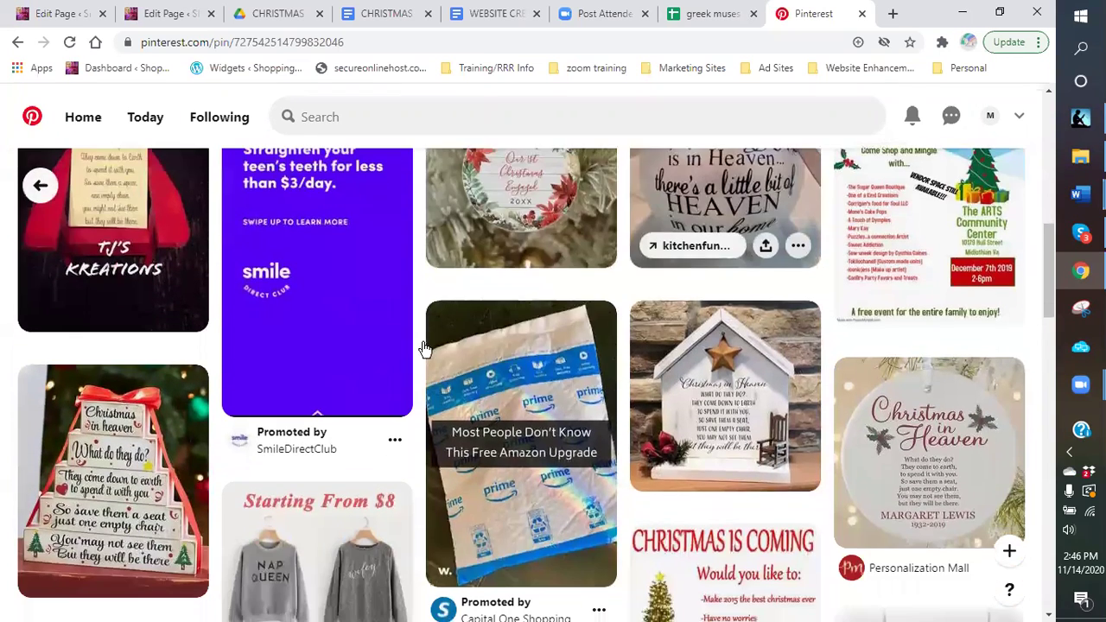
scroll(818, 297, up, 1)
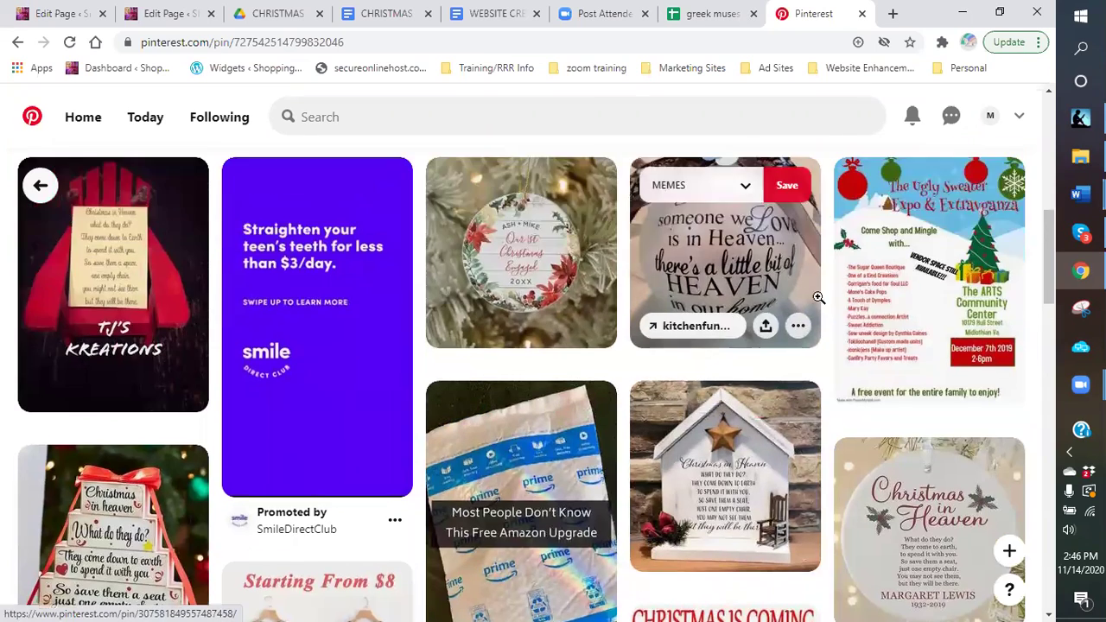
Open the related "The Ugly Sweater Expo & Extravaganza" Pin, review its description and photo section, and return to the Christmas Pin.
click(930, 294)
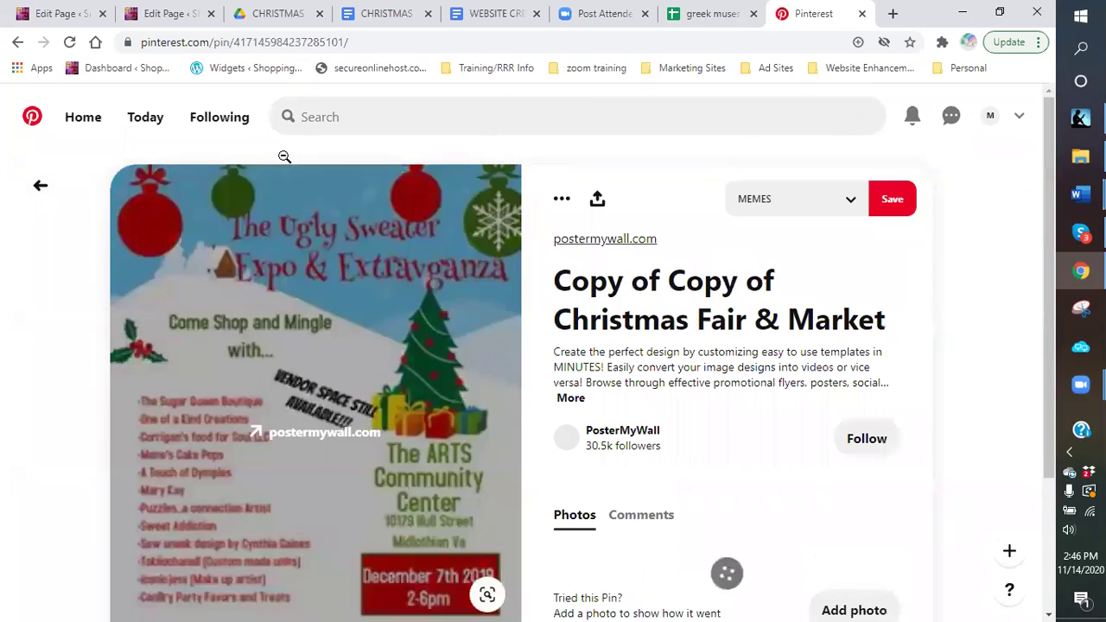
scroll(724, 408, down, 2)
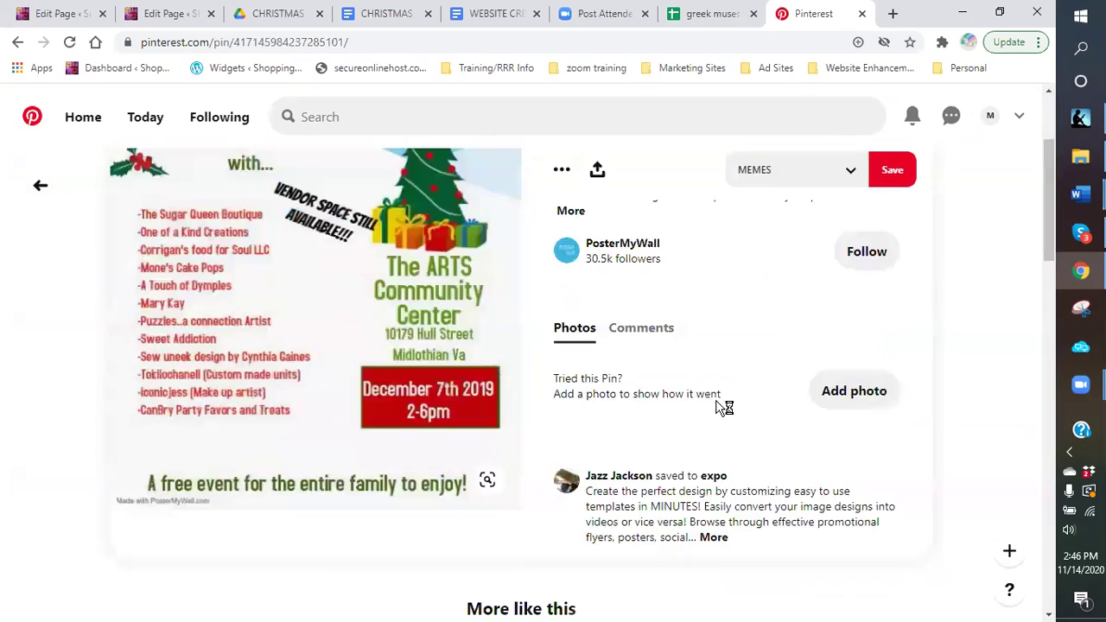
scroll(724, 407, down, 1)
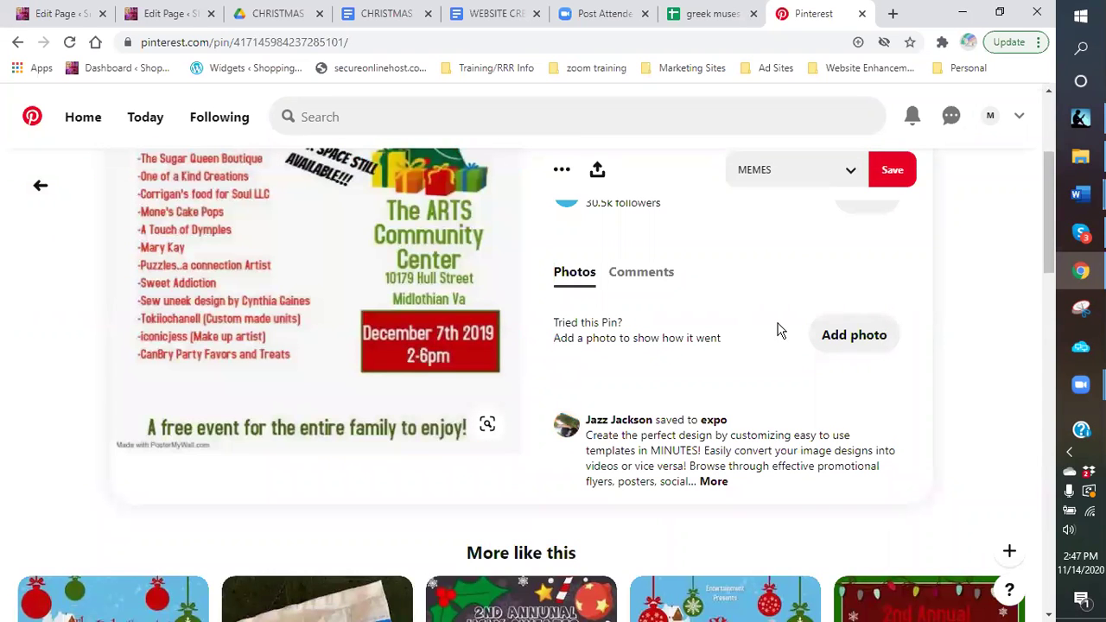
scroll(777, 327, up, 3)
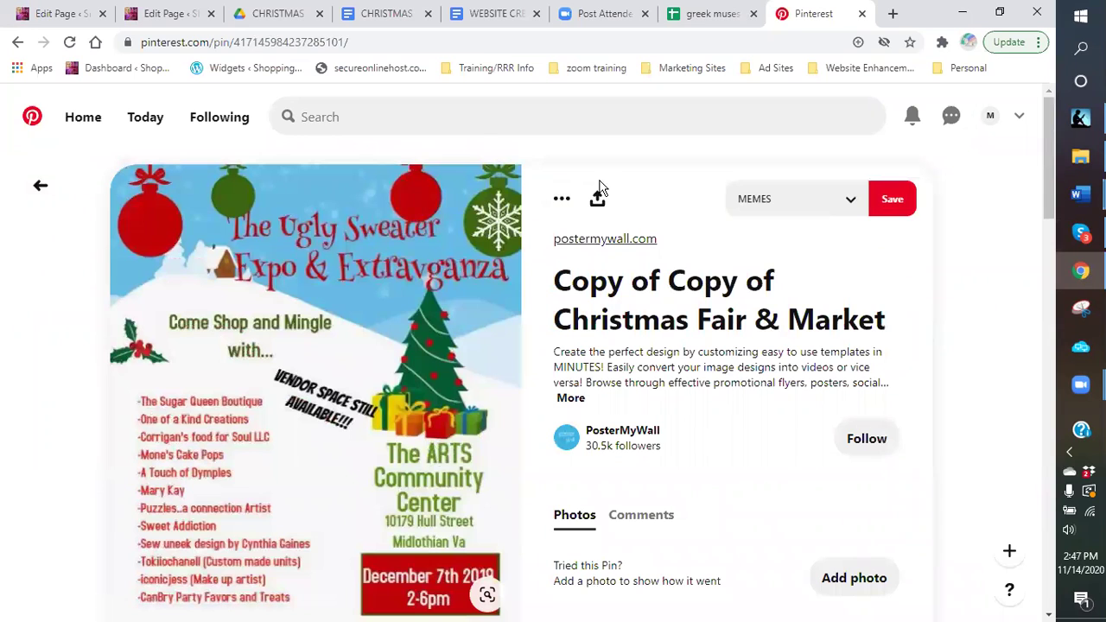
click(15, 43)
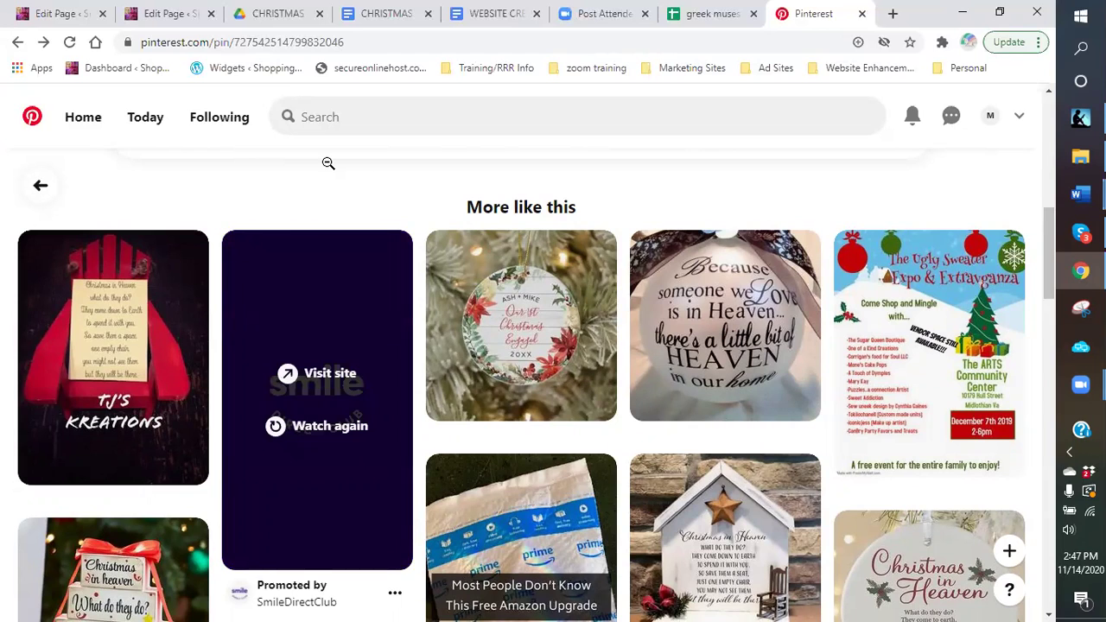
Go to the profile's saved boards and open the "Wine life" board.
click(75, 126)
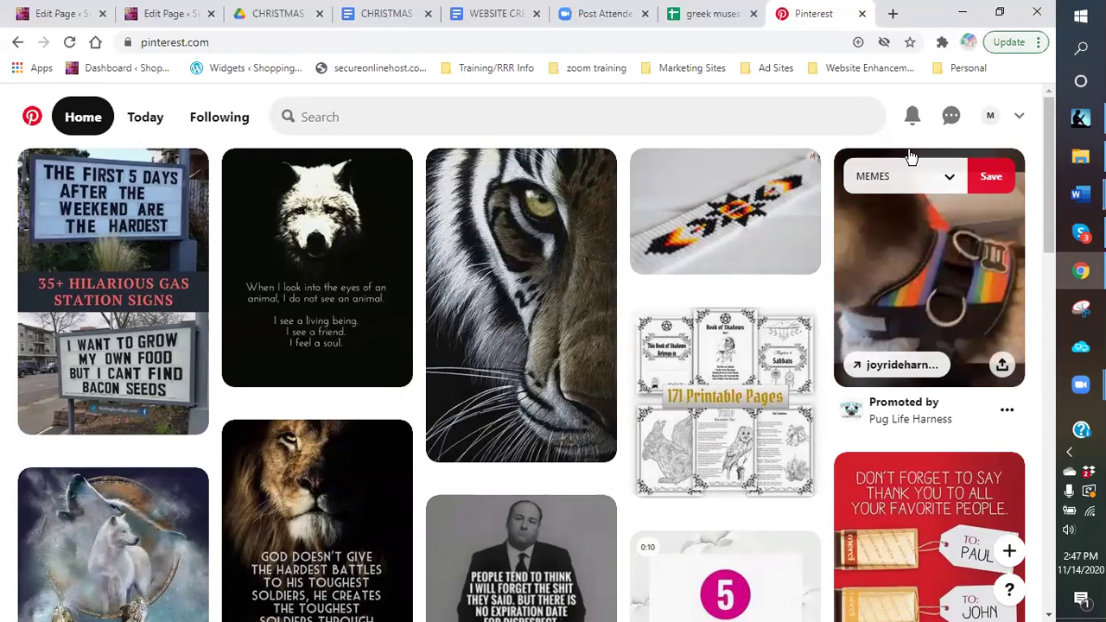
click(992, 118)
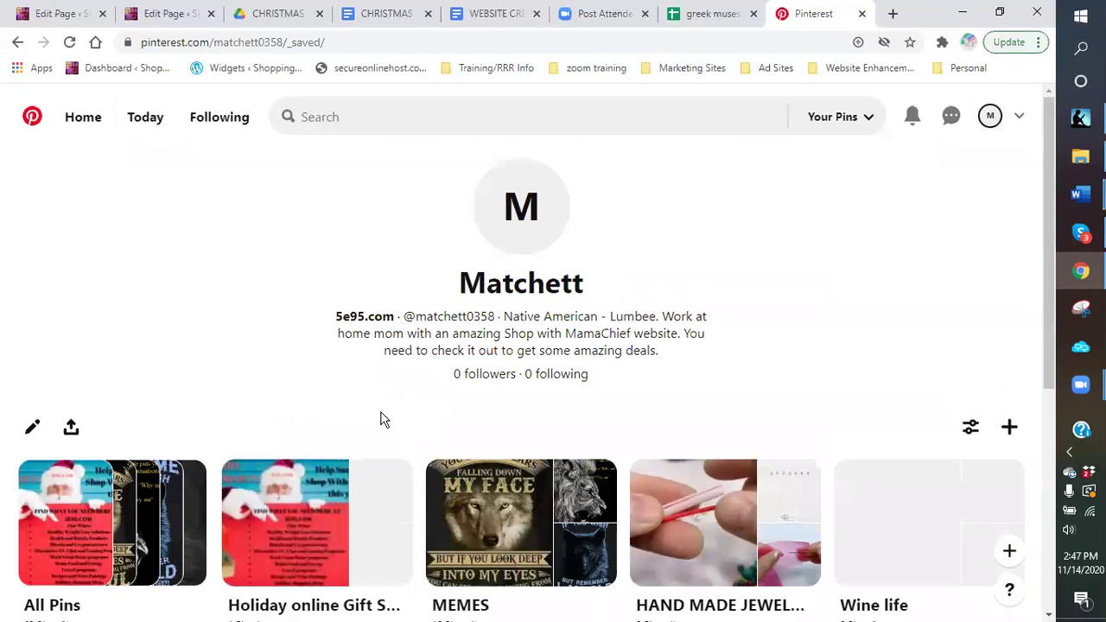
scroll(272, 362, down, 2)
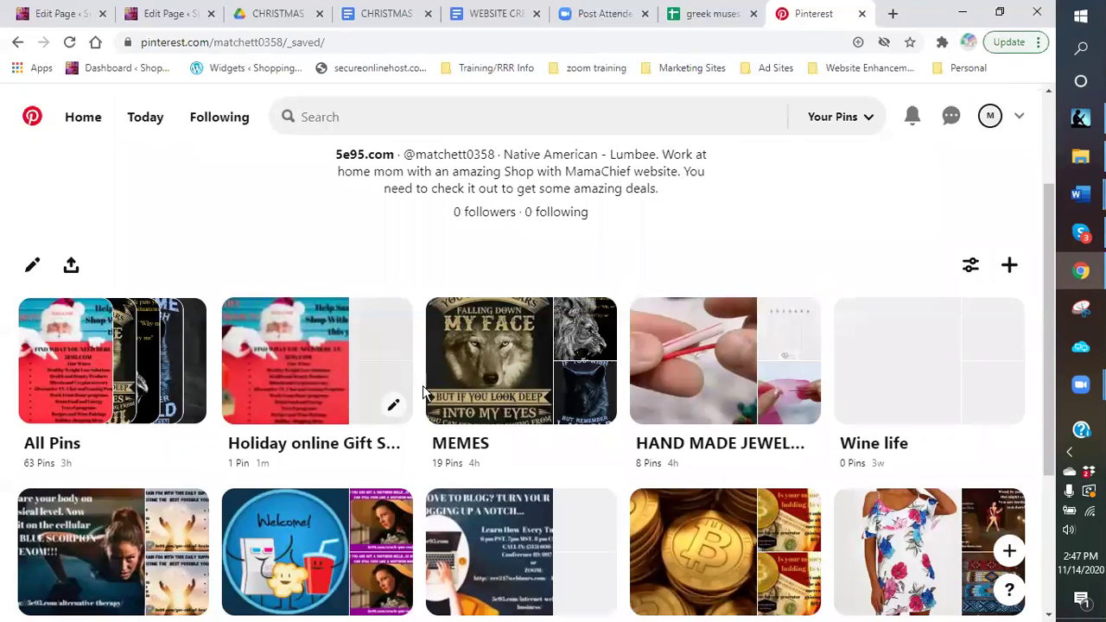
click(904, 371)
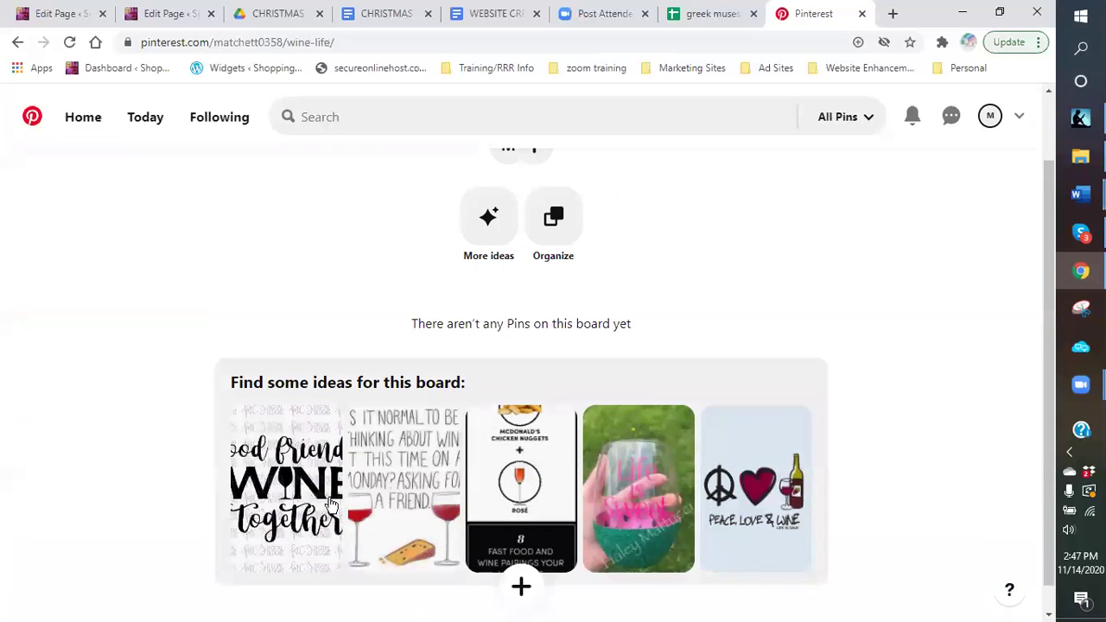
Browse the suggested ideas for the Wine life board and save the "Still Life With Wine And Violin" Pin to it.
scroll(924, 438, down, 1)
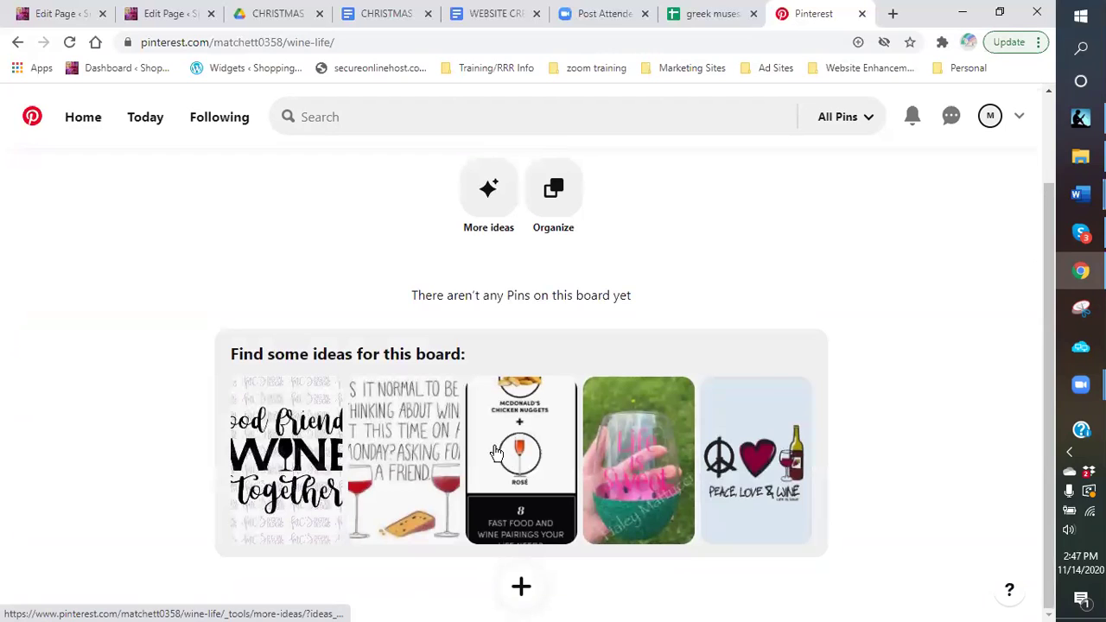
click(400, 434)
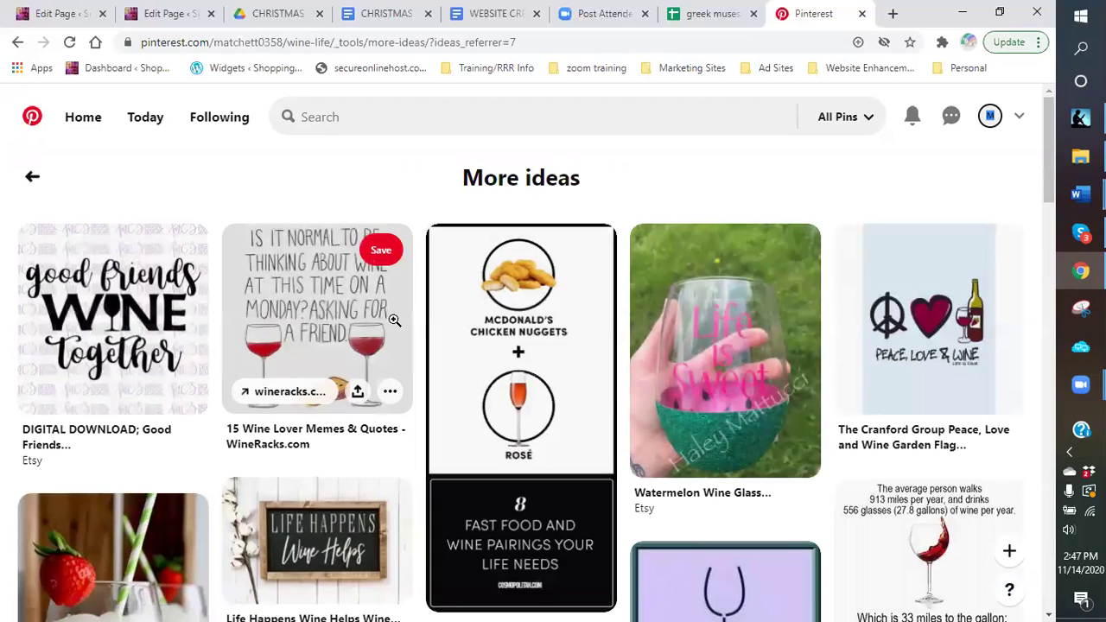
scroll(542, 371, down, 5)
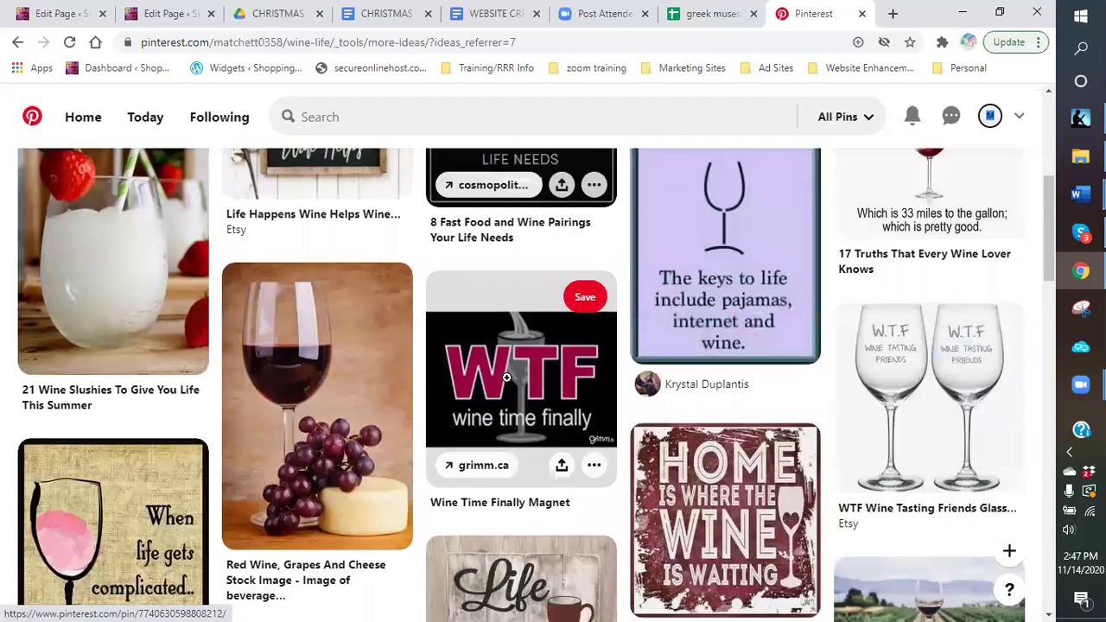
scroll(506, 378, down, 3)
scroll(501, 376, down, 1)
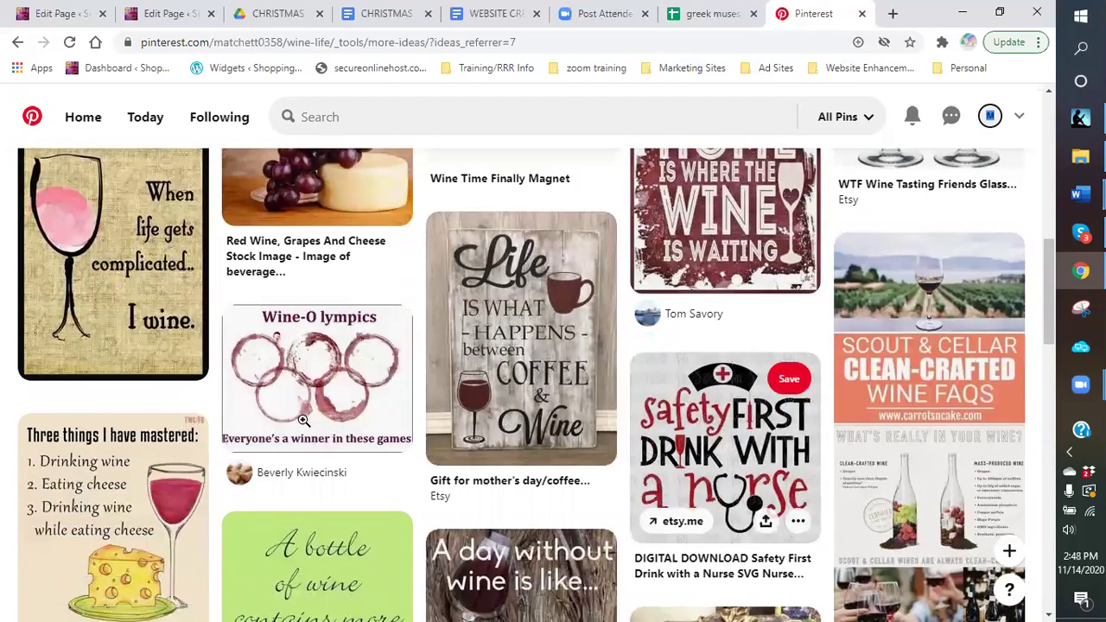
scroll(172, 483, down, 2)
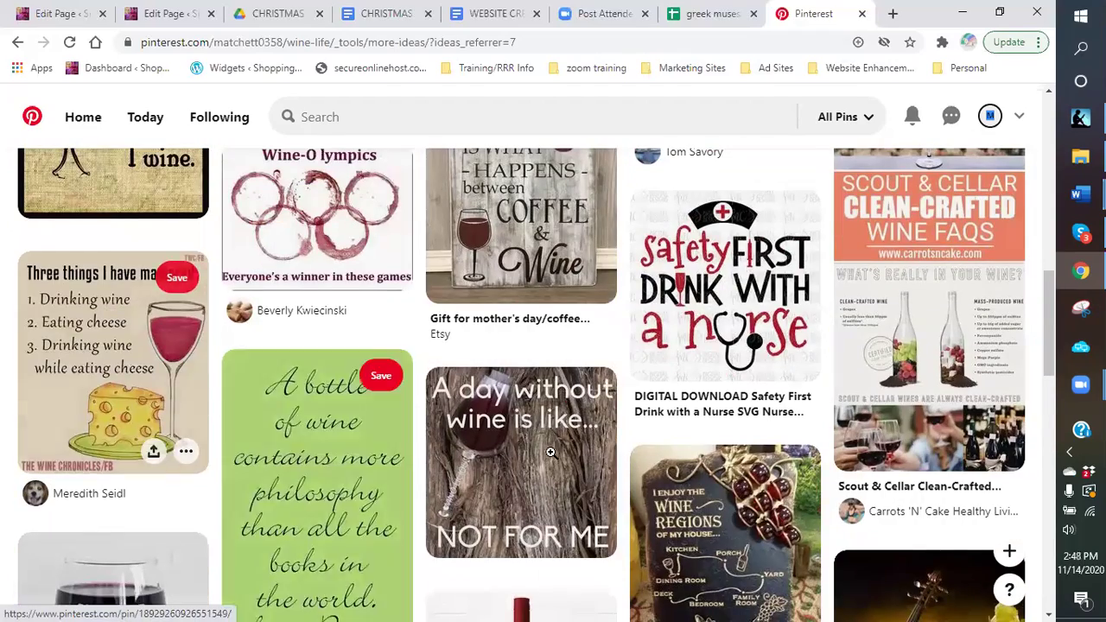
scroll(622, 462, down, 1)
scroll(700, 474, down, 2)
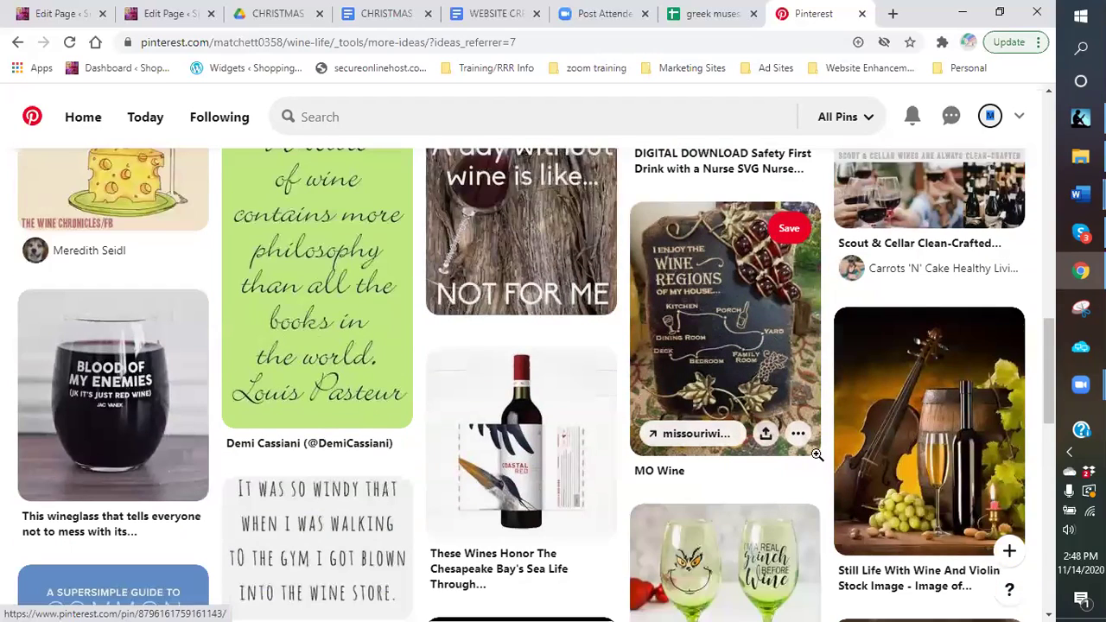
scroll(923, 404, down, 1)
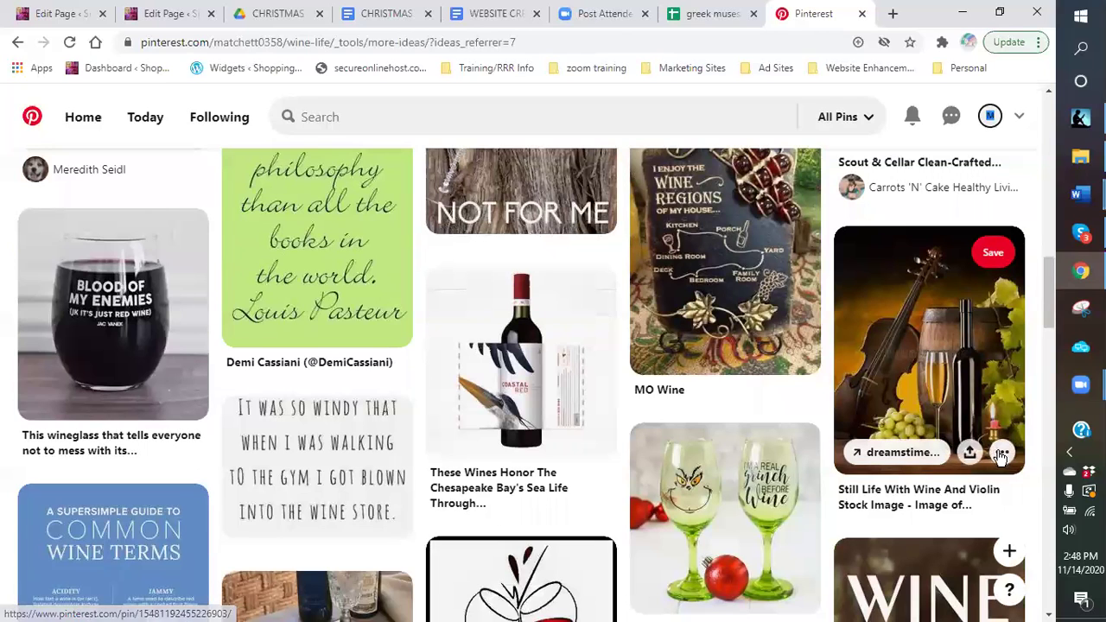
click(998, 261)
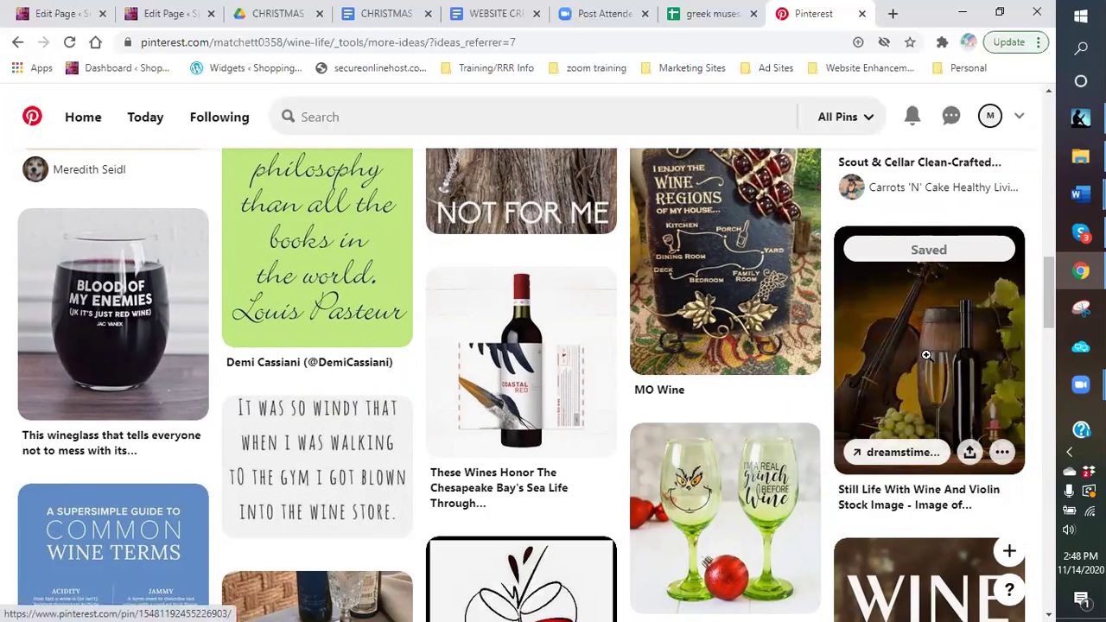
View the sharing options for the saved wine and violin Pin, and open its page to review the details.
click(969, 456)
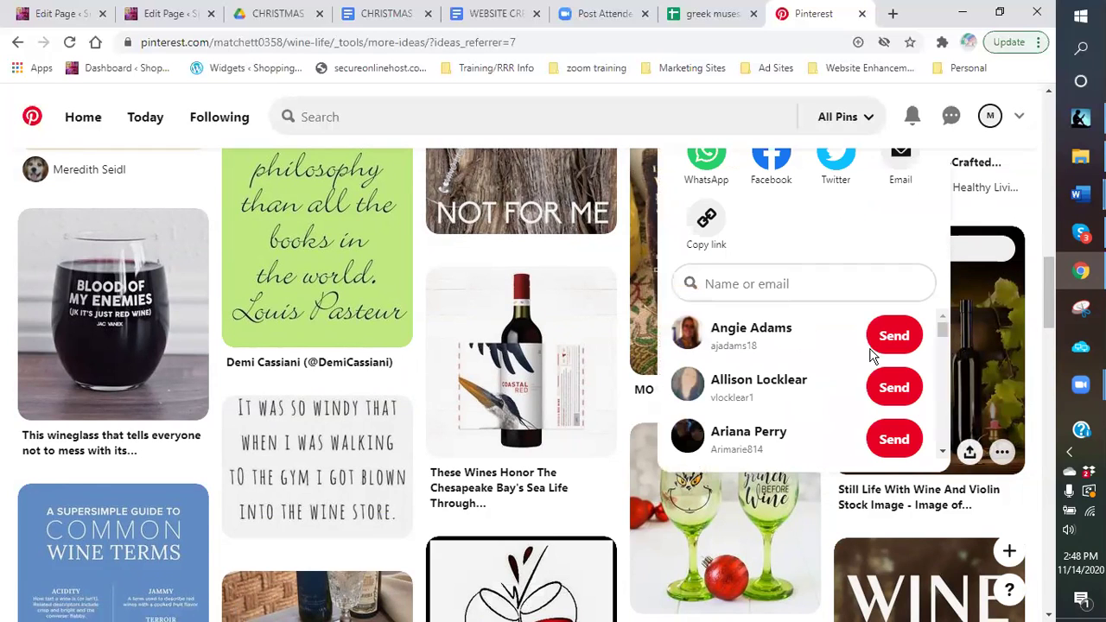
scroll(874, 379, up, 2)
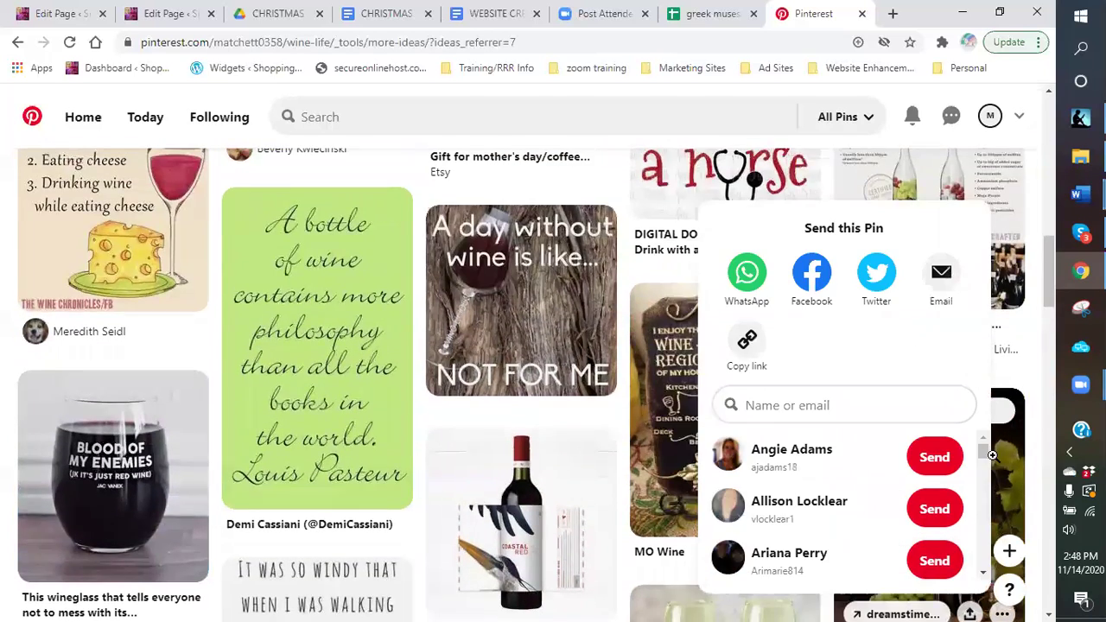
click(1002, 483)
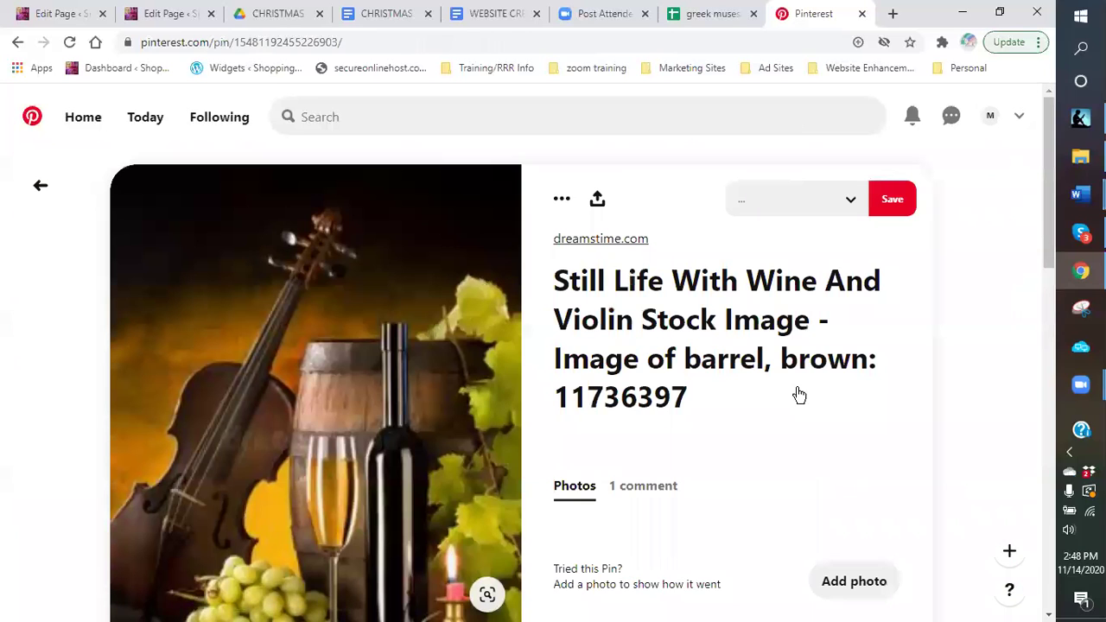
scroll(759, 395, down, 3)
scroll(630, 384, up, 2)
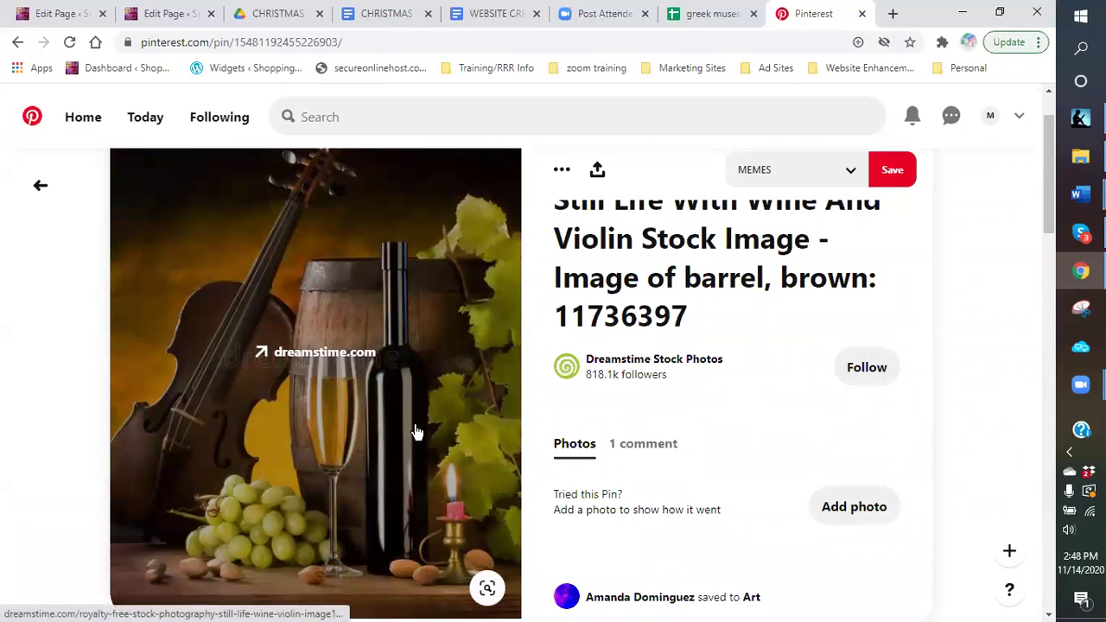
scroll(415, 412, up, 1)
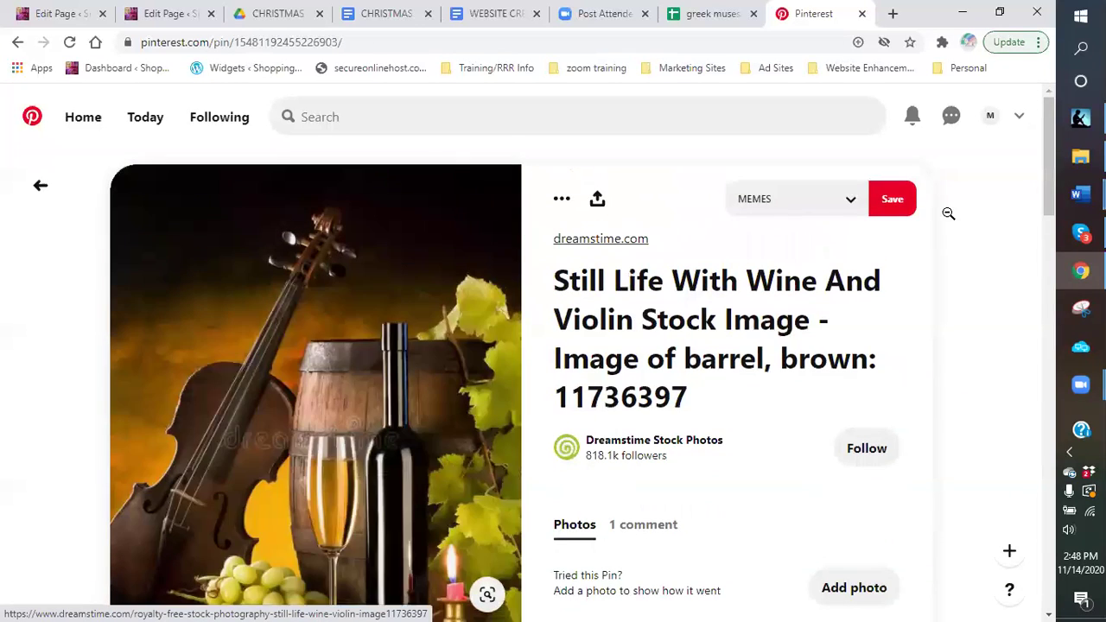
Return to the Wine life board's suggested ideas and open the photo Pin of wine glasses on a wooden table.
click(34, 187)
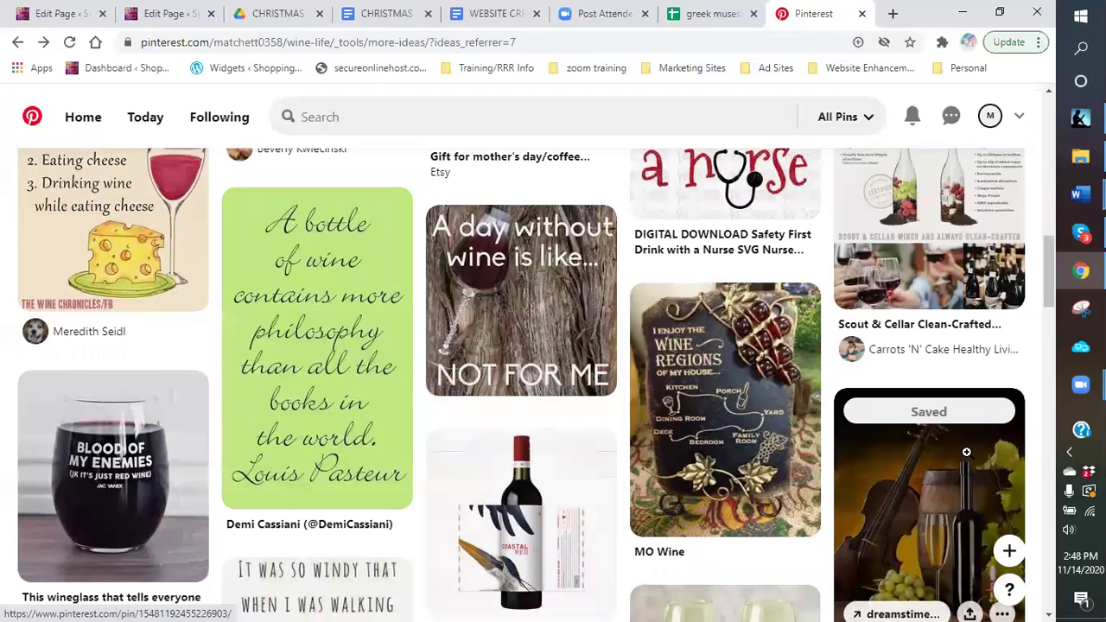
scroll(965, 452, down, 2)
scroll(959, 449, down, 3)
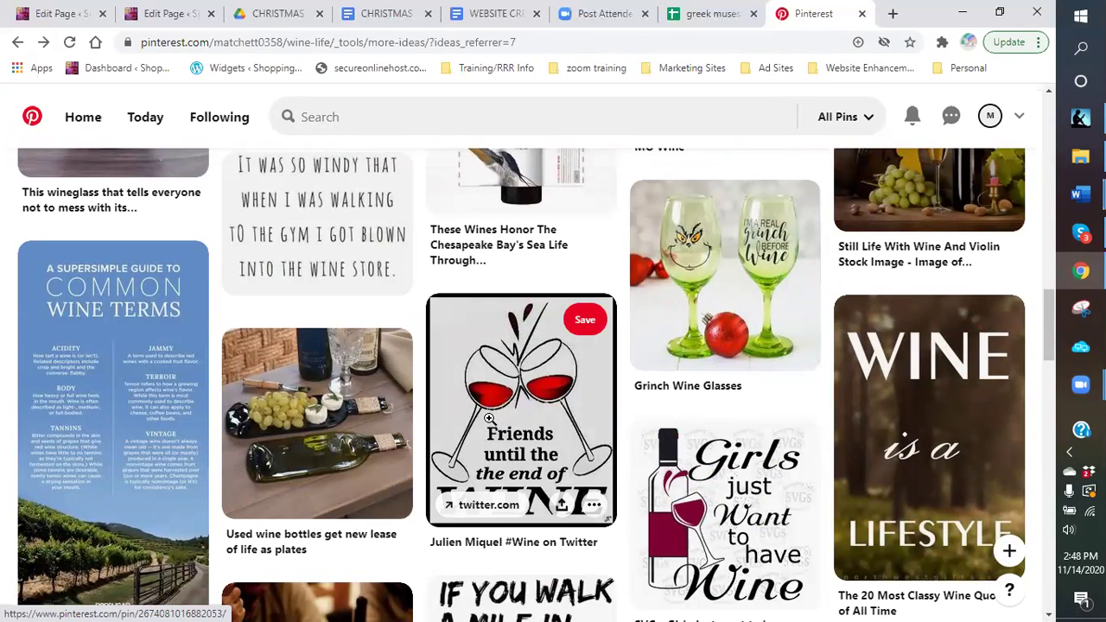
scroll(950, 445, down, 2)
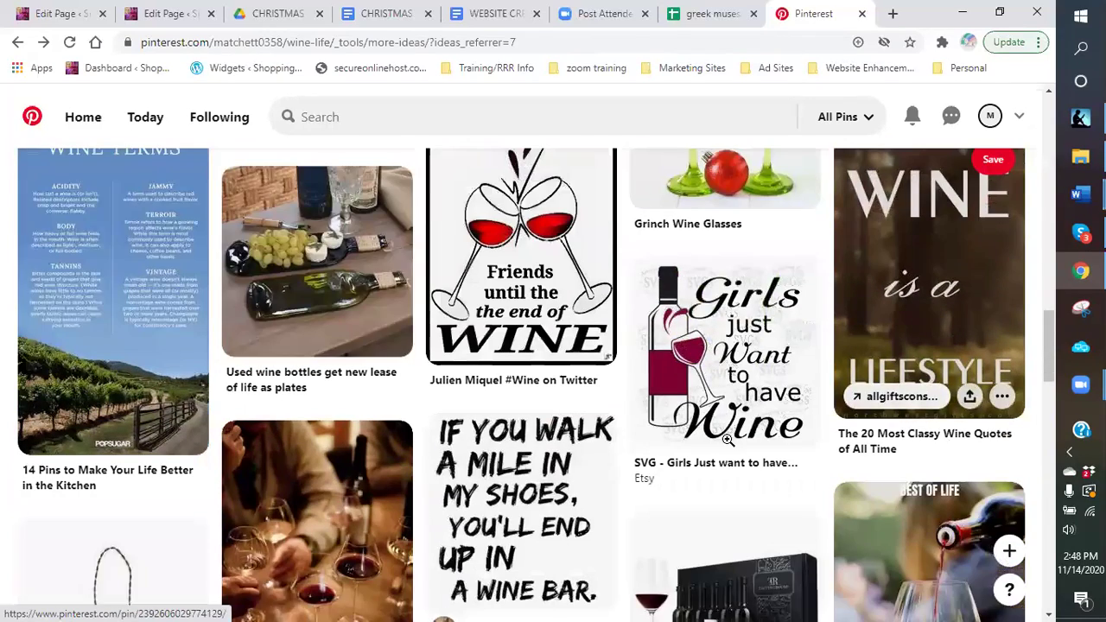
scroll(518, 561, down, 2)
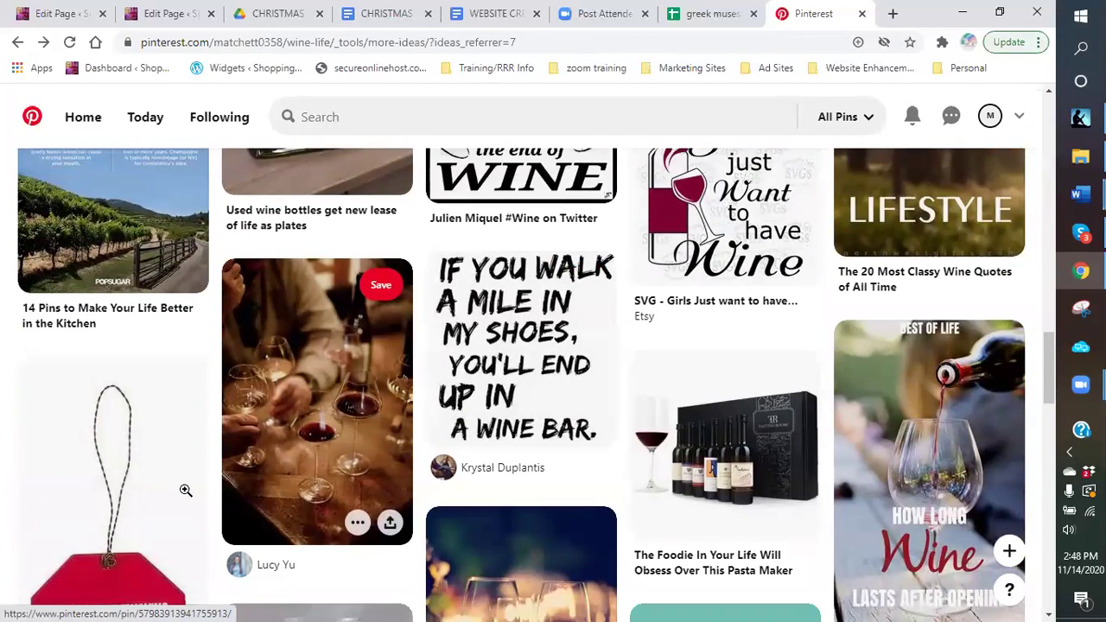
right_click(288, 421)
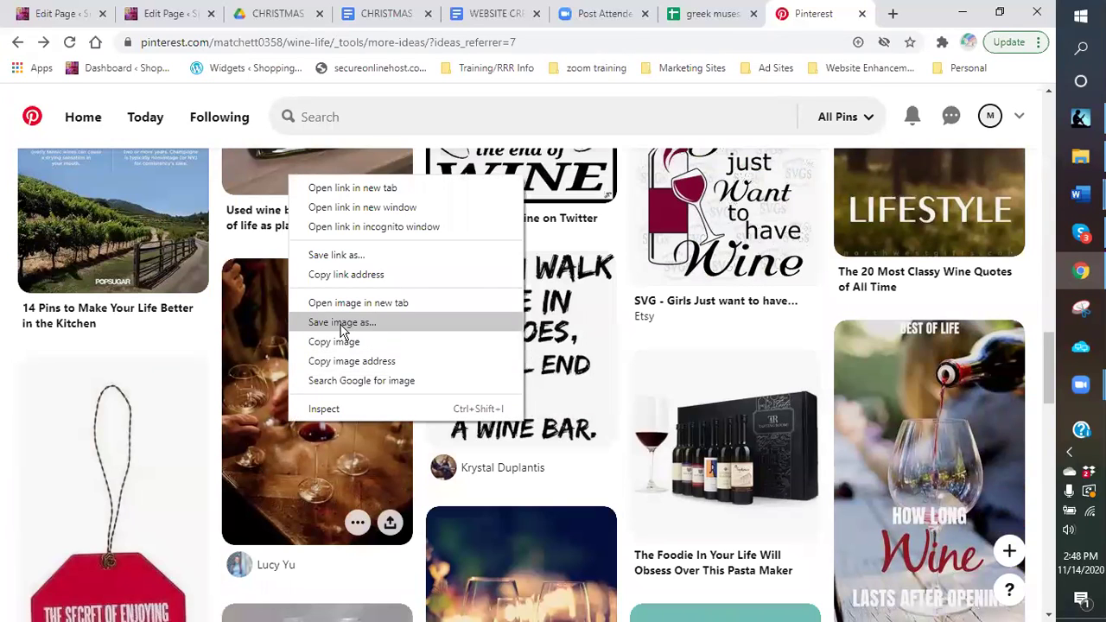
click(270, 477)
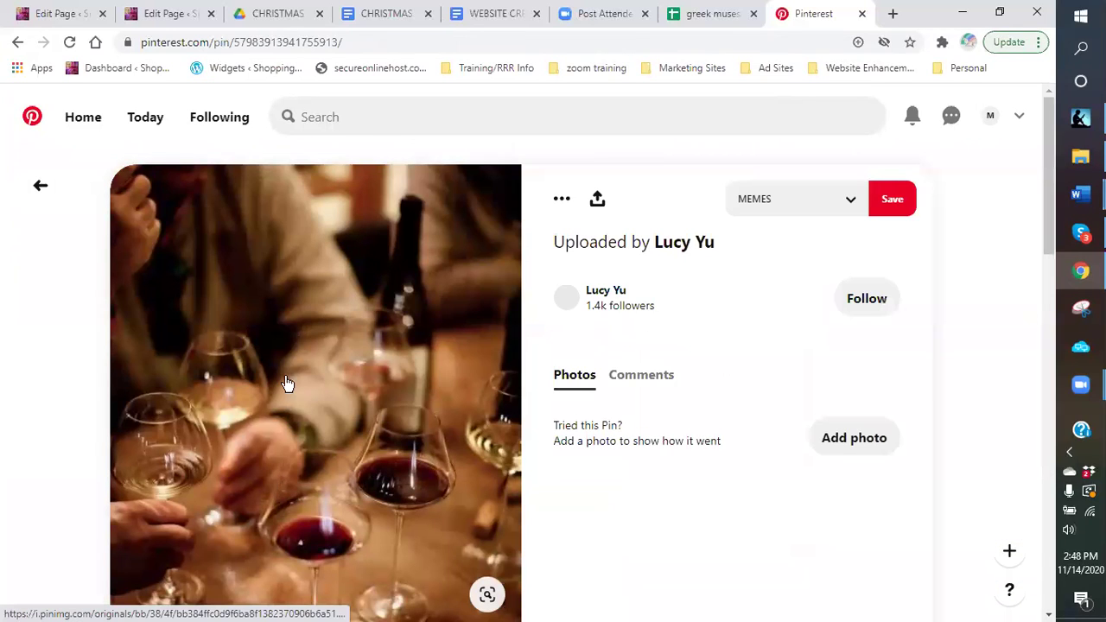
scroll(311, 444, down, 1)
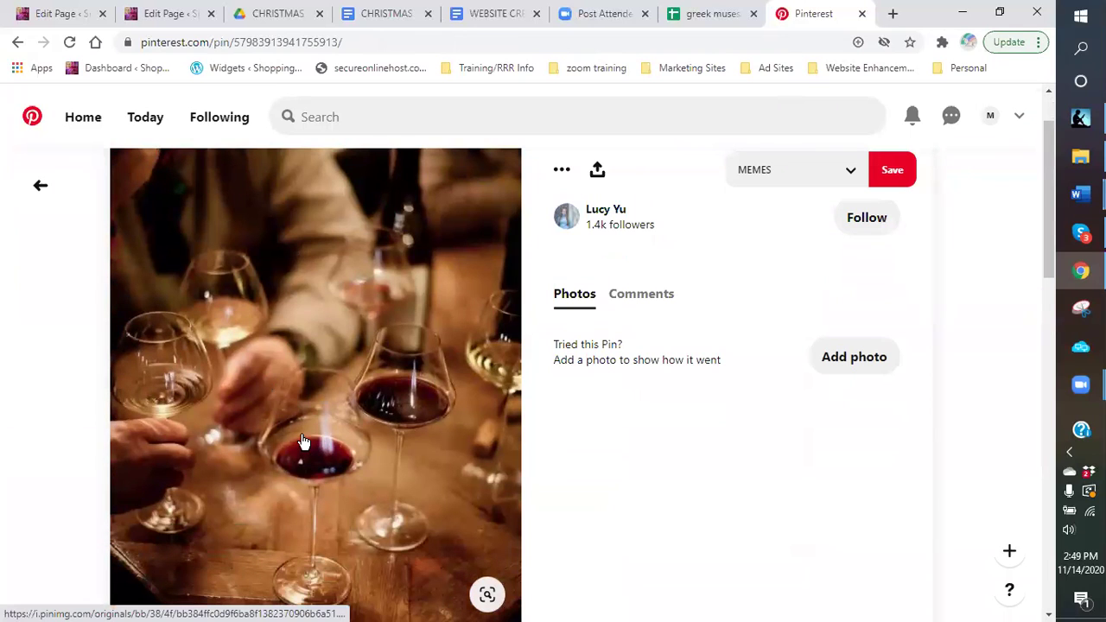
Go back to the suggested ideas and view the additional options for the wooden-table wine glasses Pin.
click(49, 191)
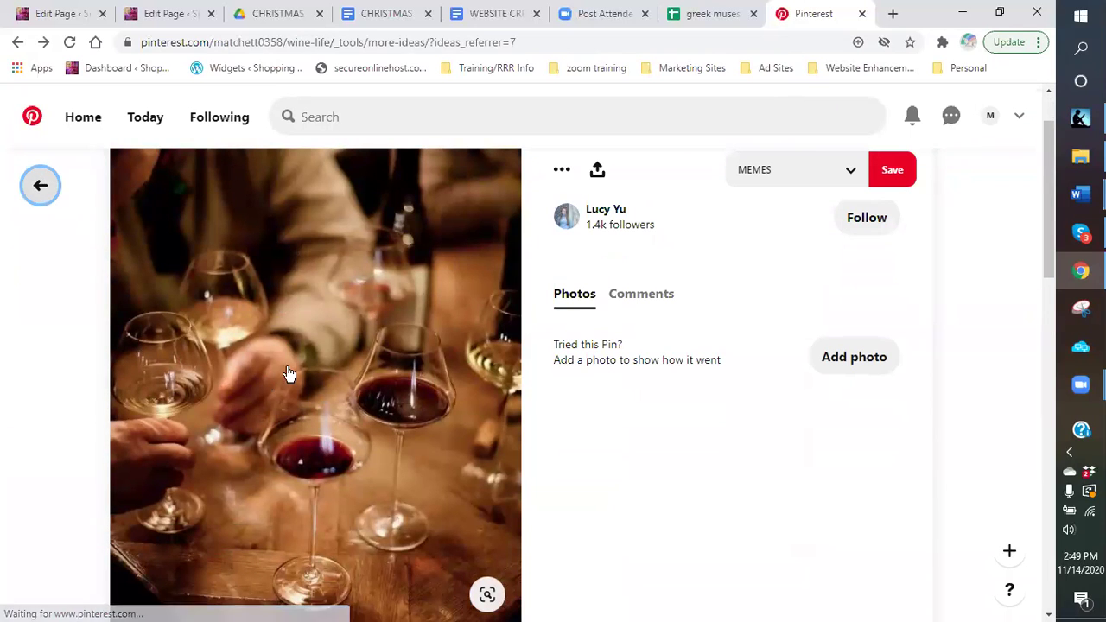
scroll(501, 411, down, 2)
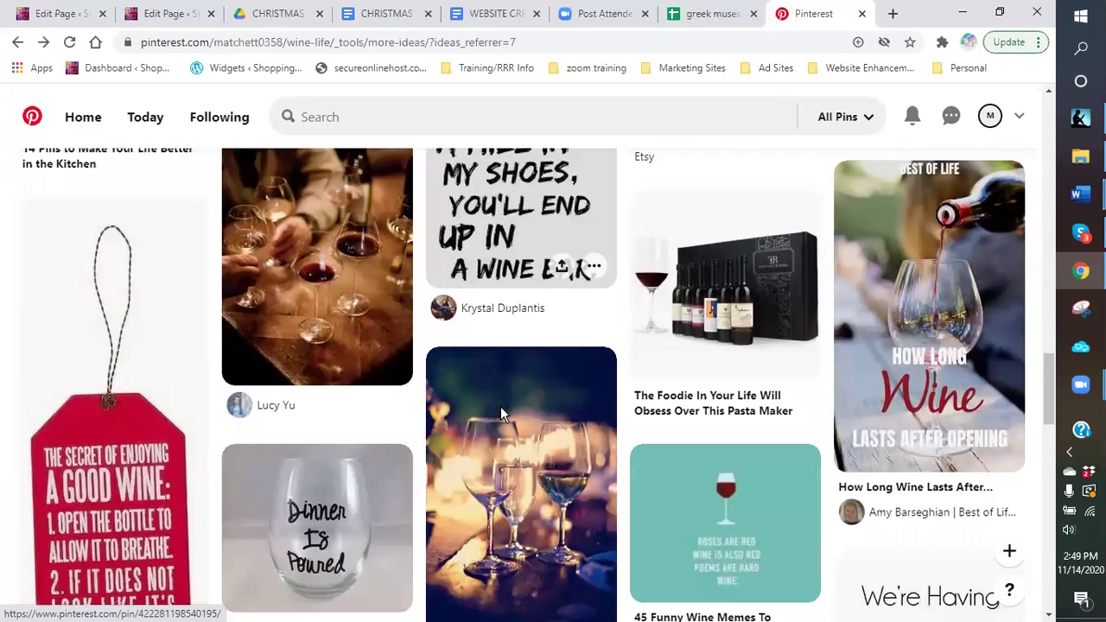
scroll(501, 411, down, 2)
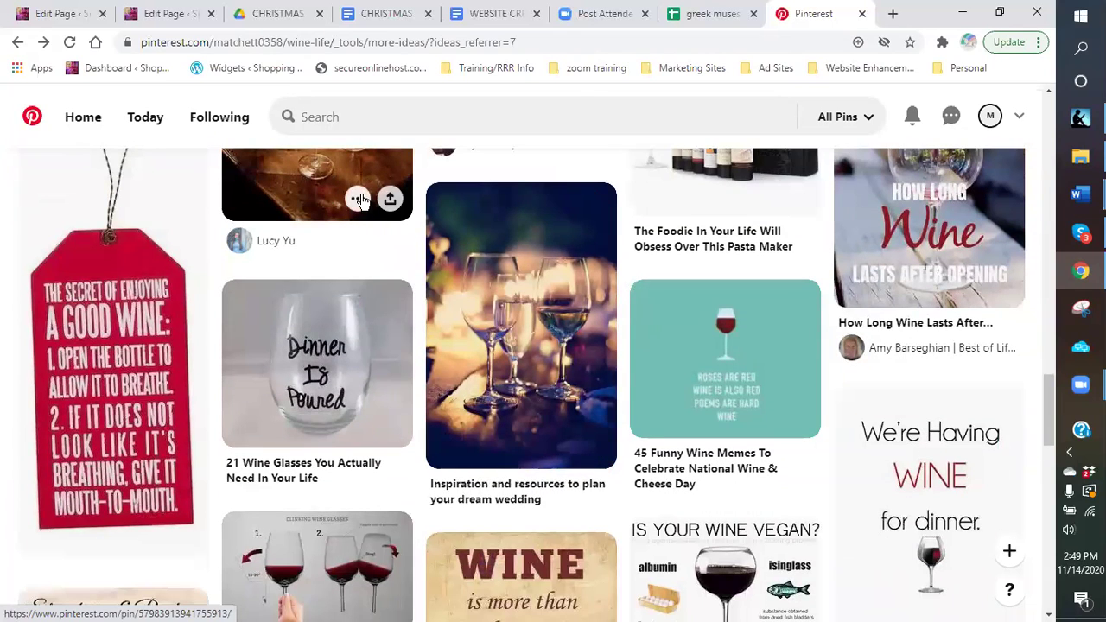
click(358, 199)
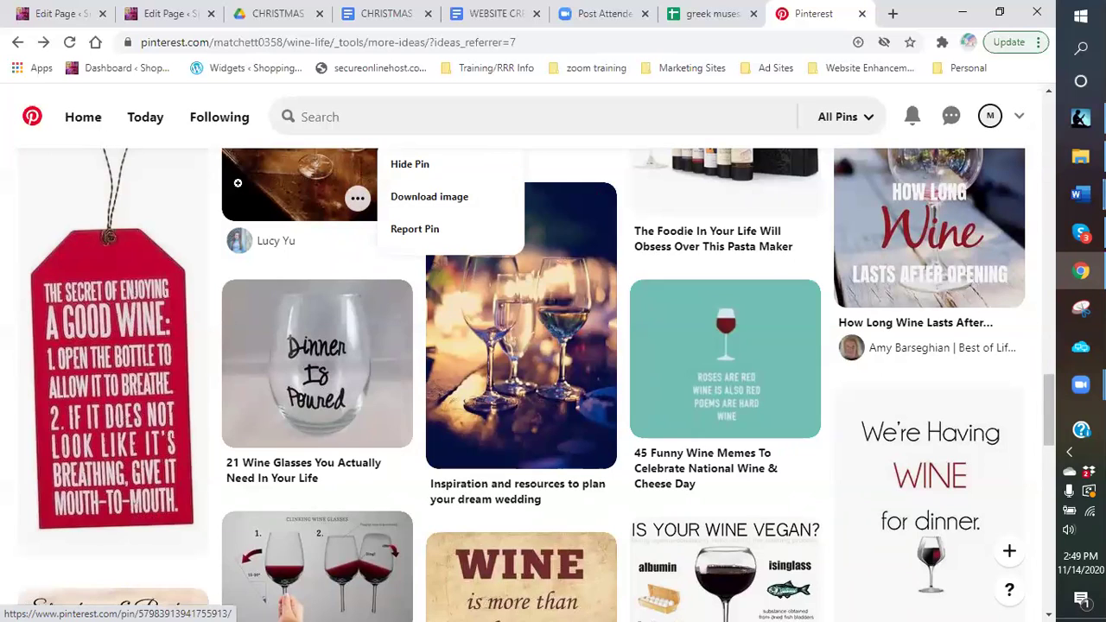
Reopen the wine glasses photo Pin, review its full image and board details, and return to the suggestions.
click(261, 185)
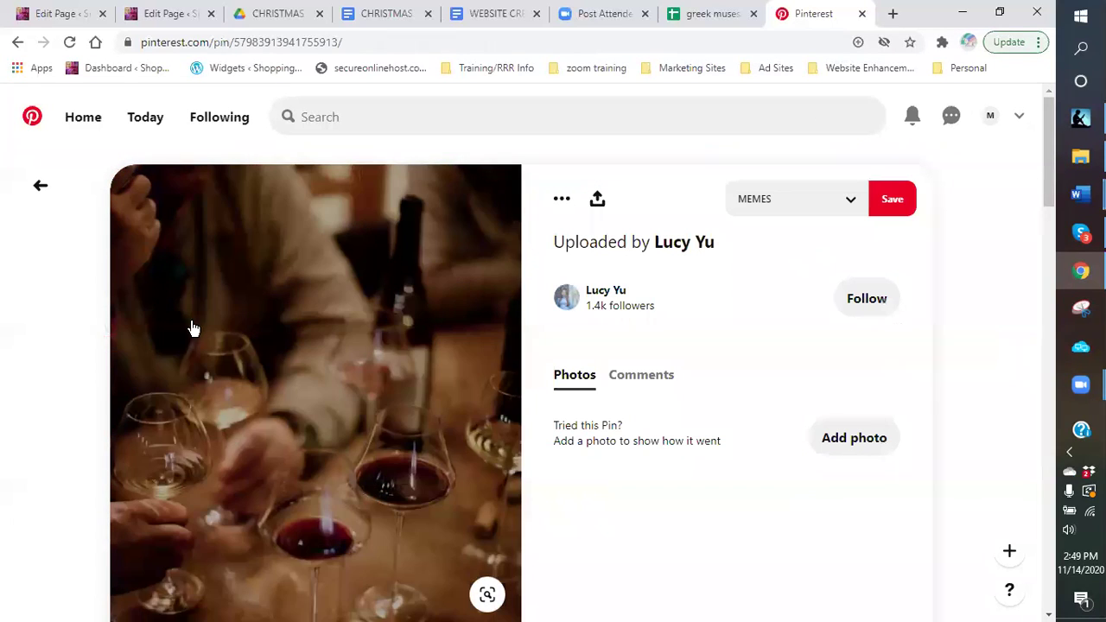
scroll(383, 371, down, 4)
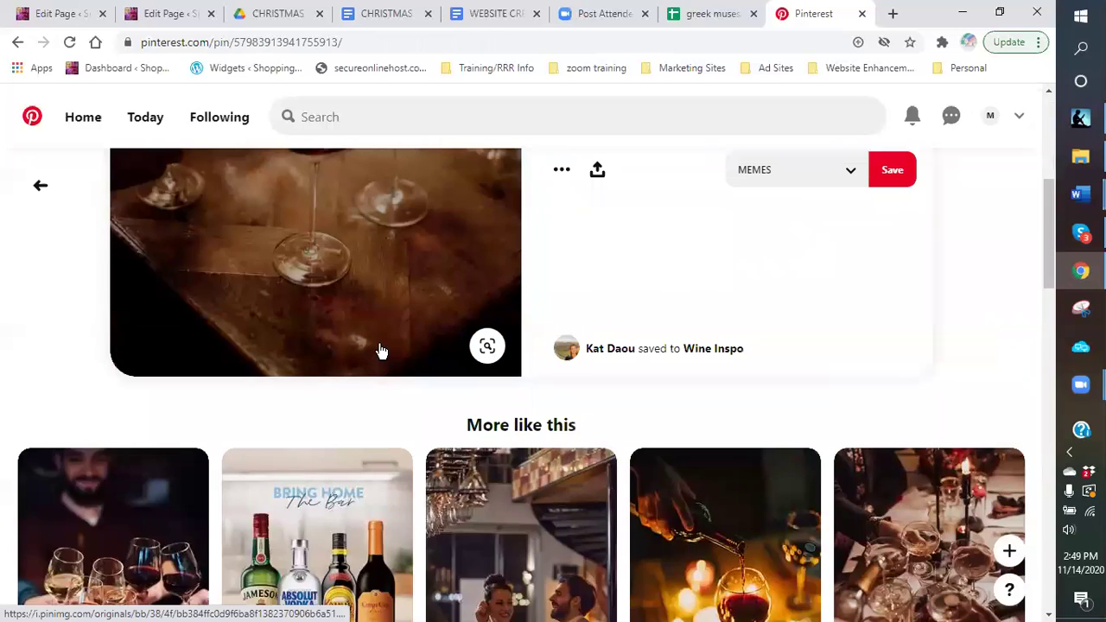
scroll(381, 350, up, 3)
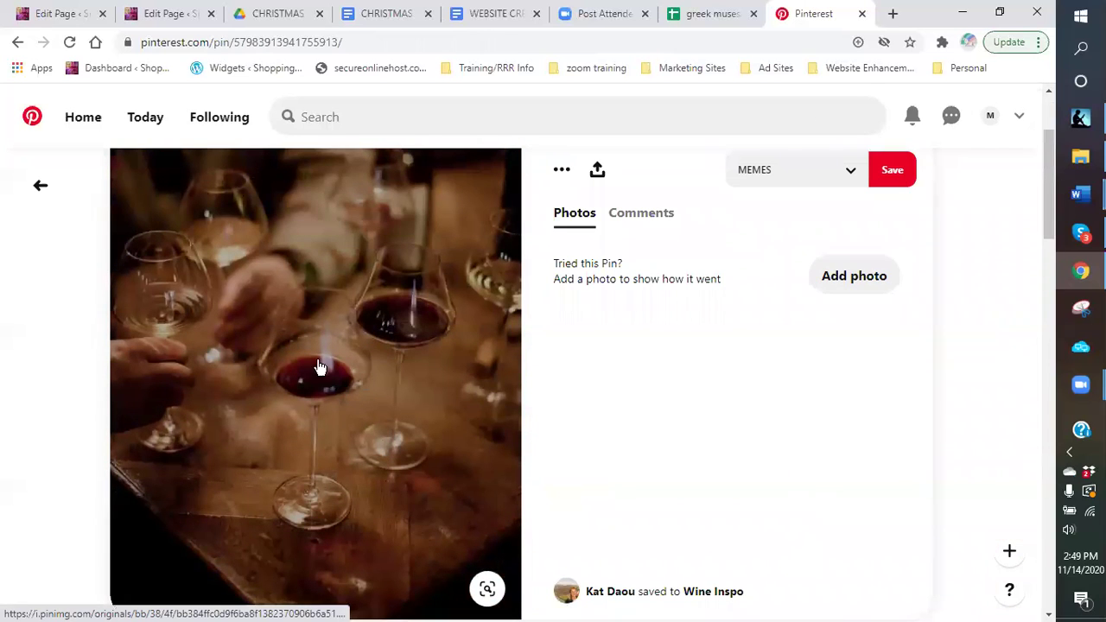
click(40, 192)
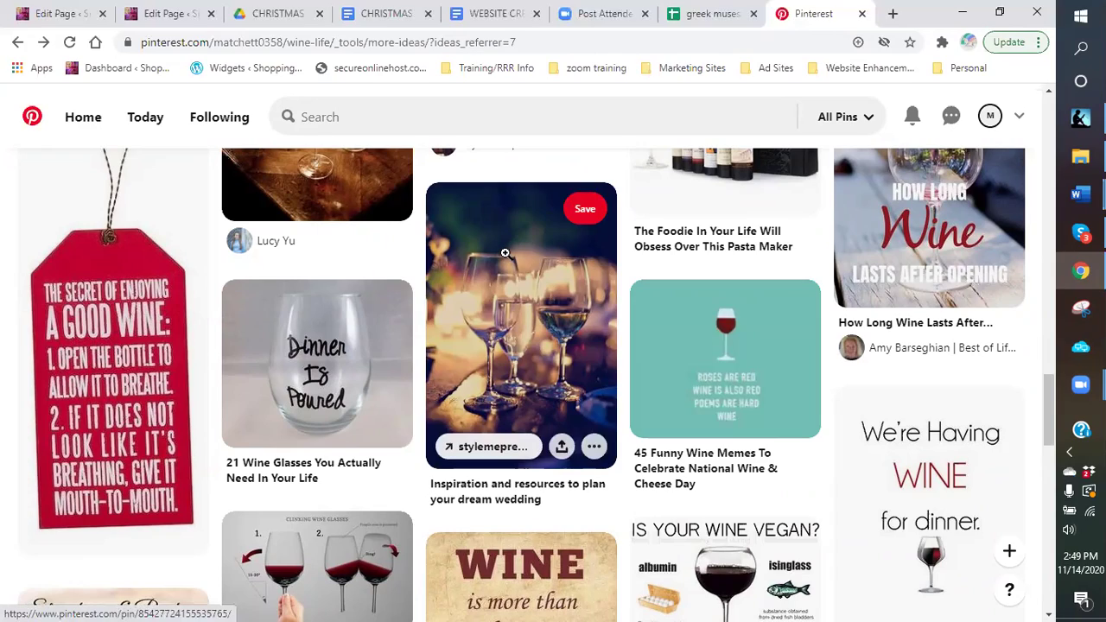
Look back over the Wine life board's suggested Pins, past the saved violin Pin, to the start of the list.
scroll(501, 268, up, 4)
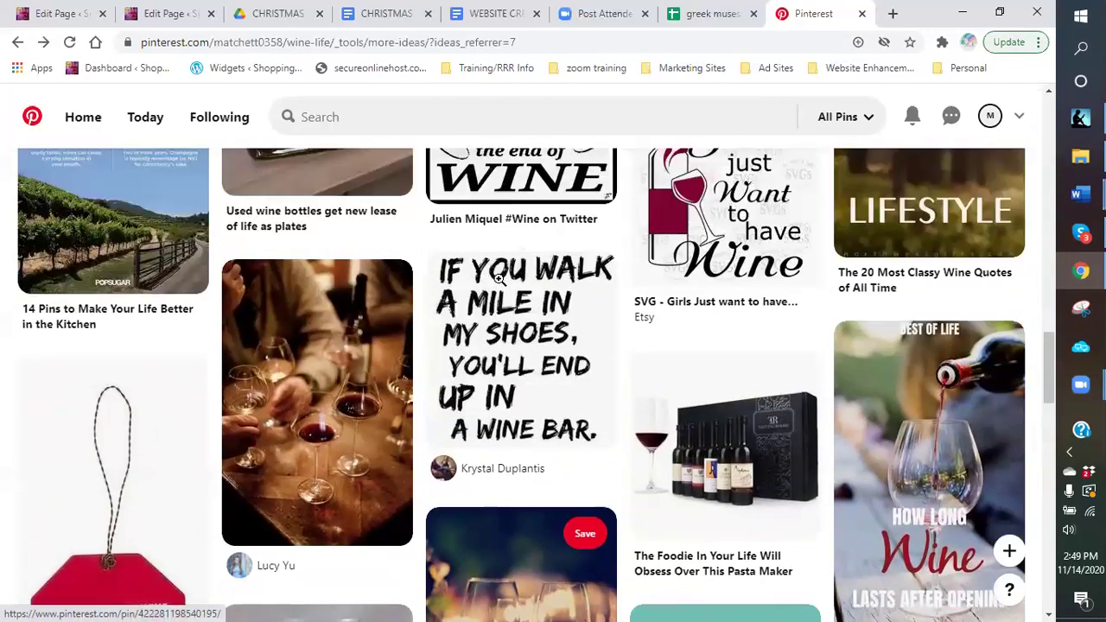
scroll(499, 278, up, 7)
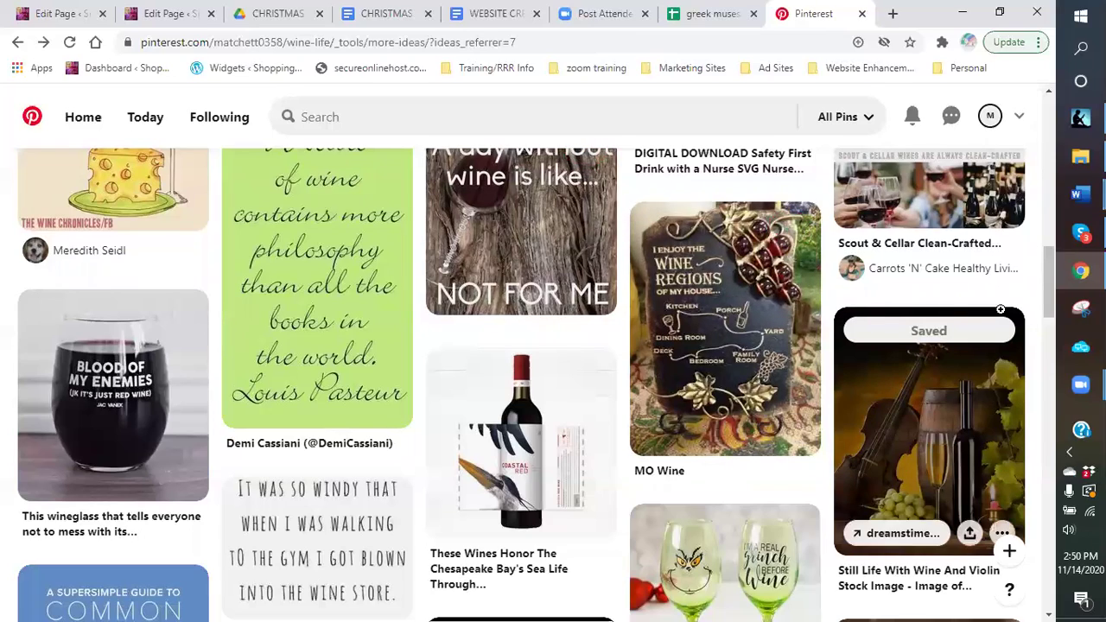
scroll(1045, 298, down, 5)
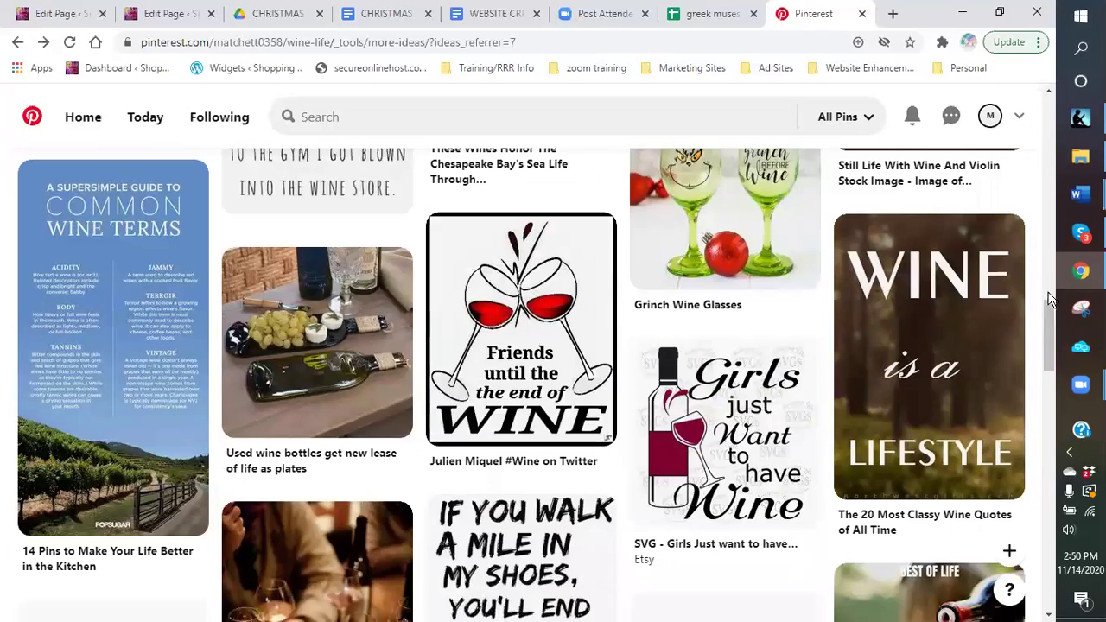
scroll(1050, 349, down, 1)
scroll(1050, 349, up, 3)
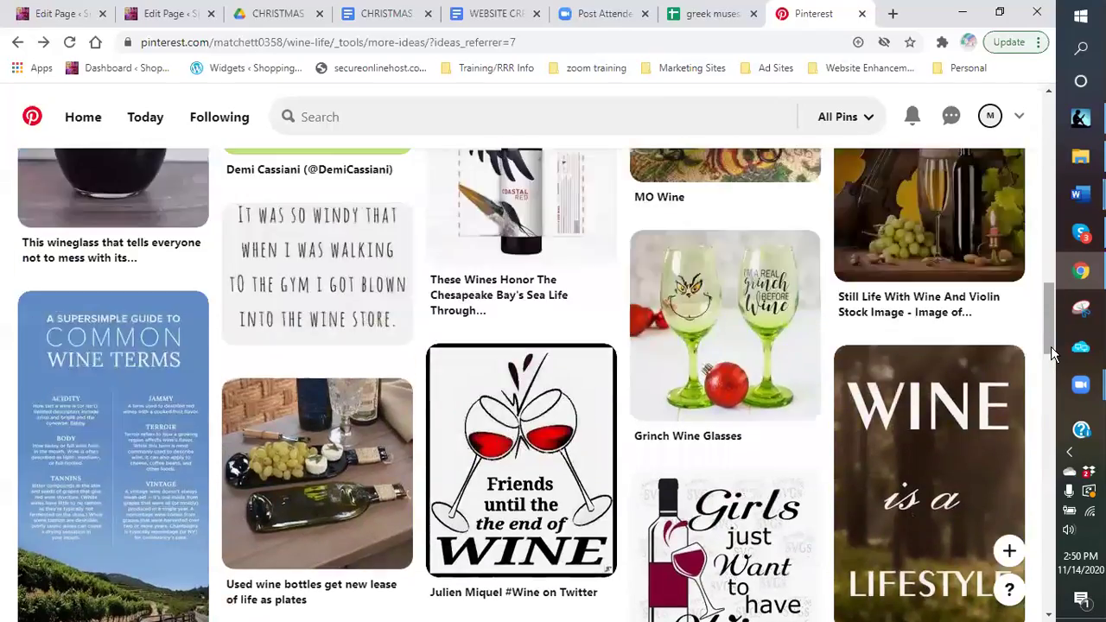
scroll(1050, 346, up, 15)
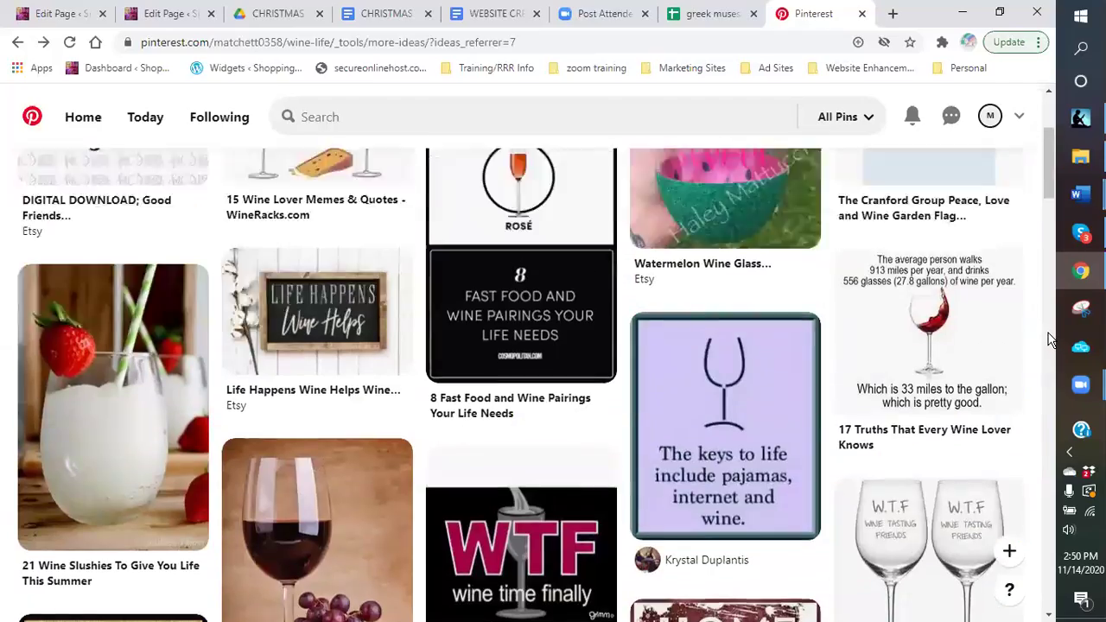
scroll(1050, 339, up, 3)
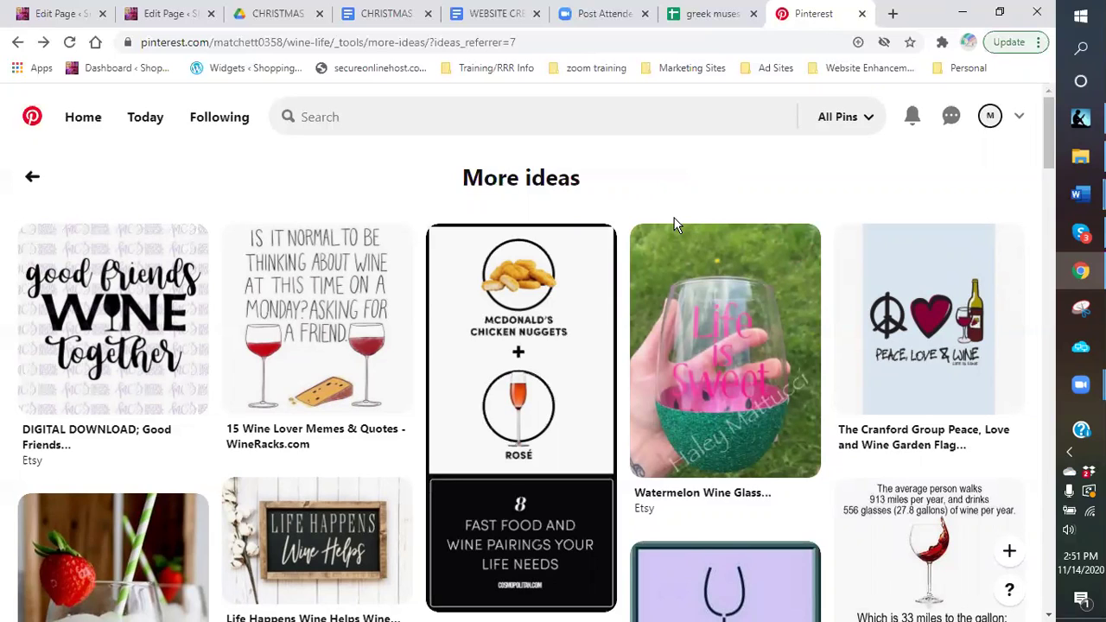
Open the personal profile and switch to the Shop with MamaChief business account.
mouse_move(743, 301)
click(997, 126)
click(1017, 119)
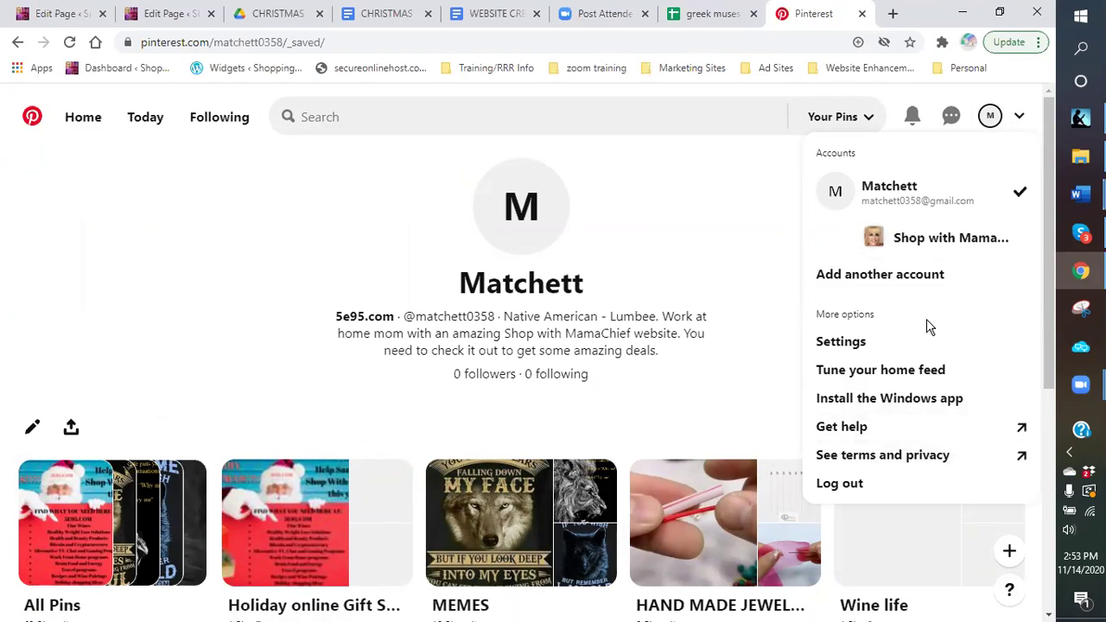
click(939, 249)
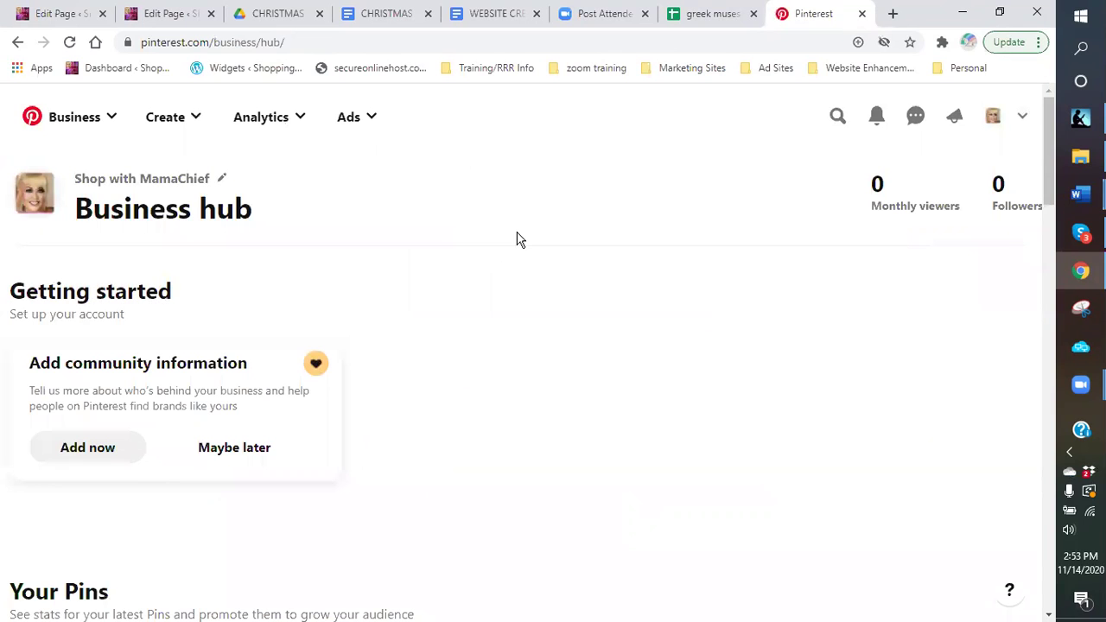
Review the Business hub's getting-started section and the statistics of its recent Pins.
scroll(519, 239, down, 1)
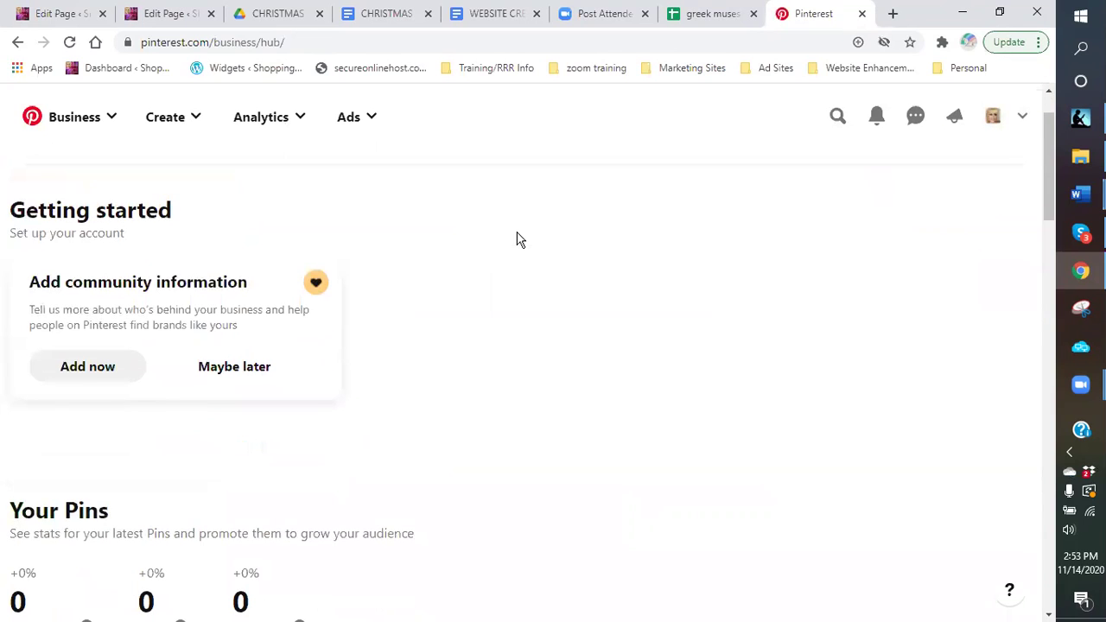
scroll(484, 259, down, 1)
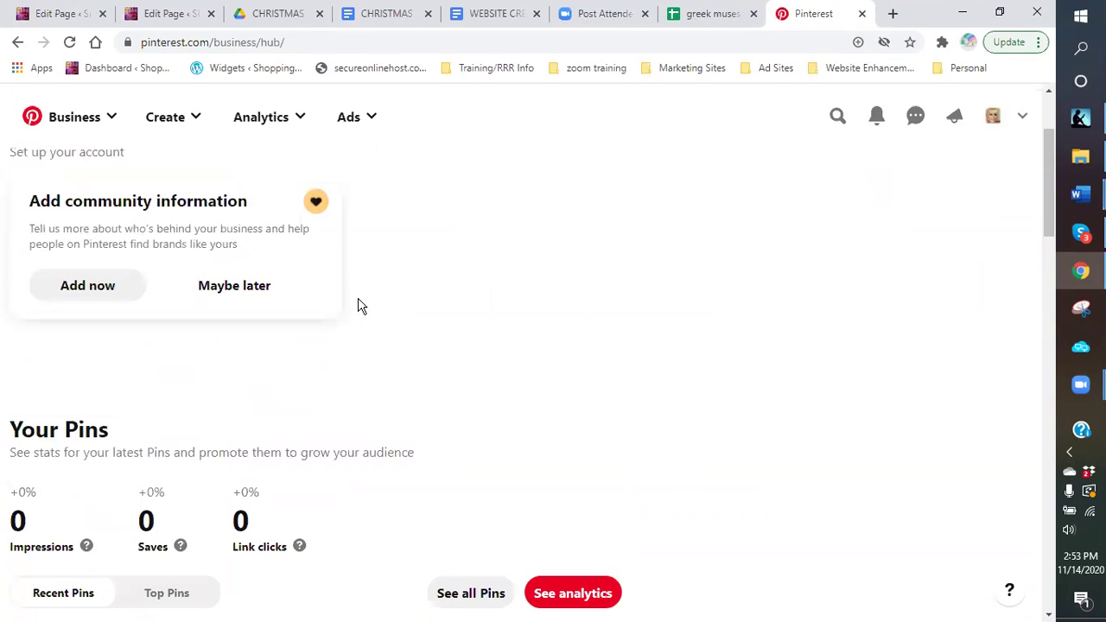
scroll(359, 303, down, 6)
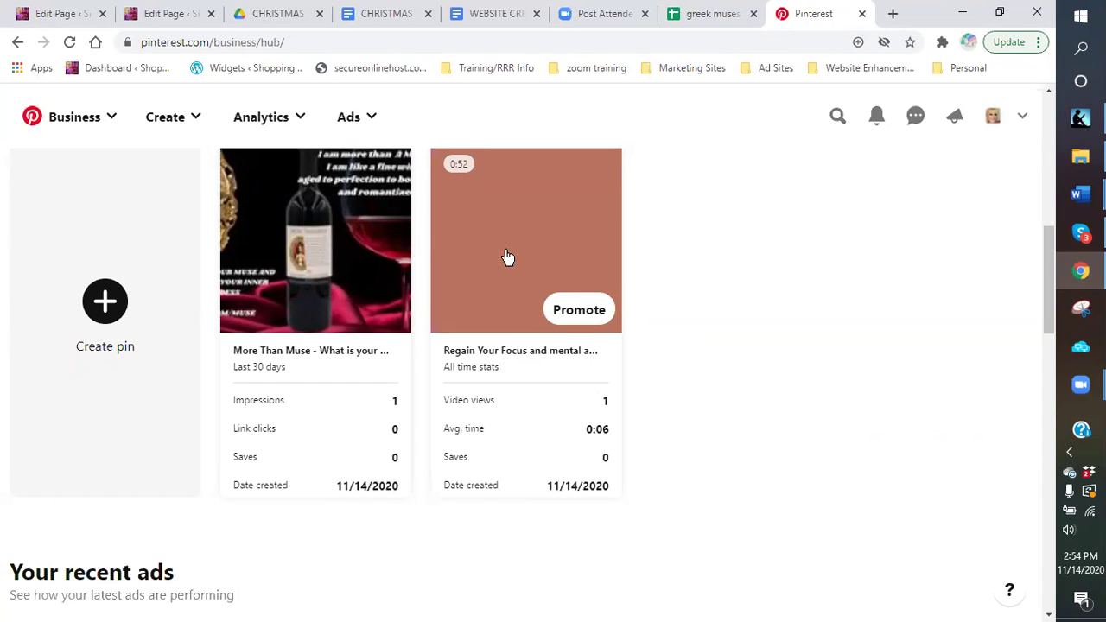
scroll(504, 257, up, 1)
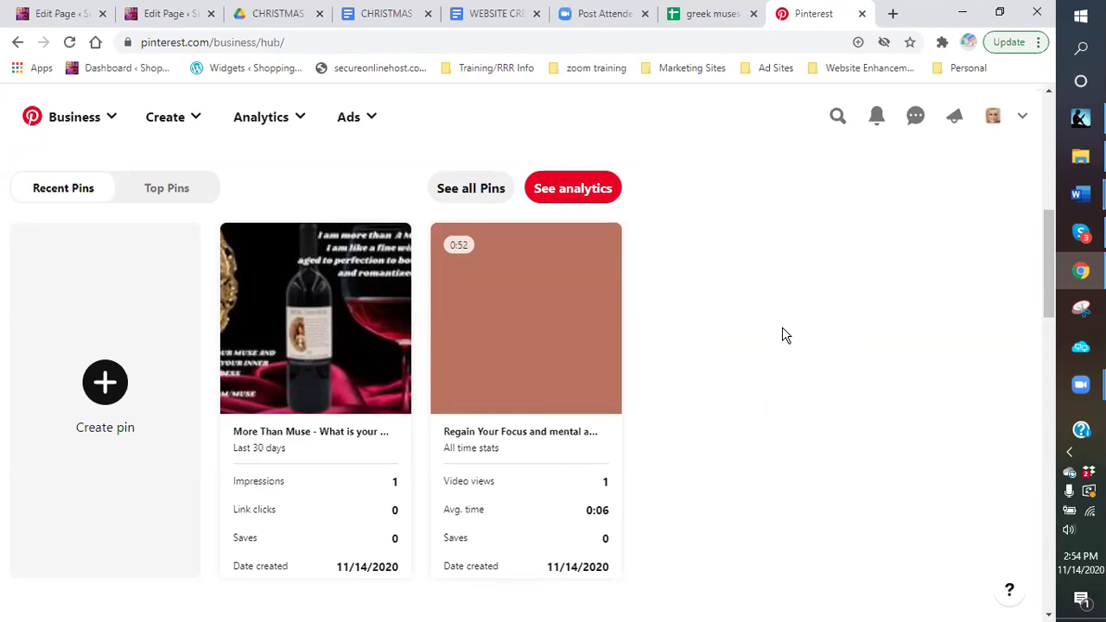
Log out of the business account and look over the personal account's home feed.
click(1024, 118)
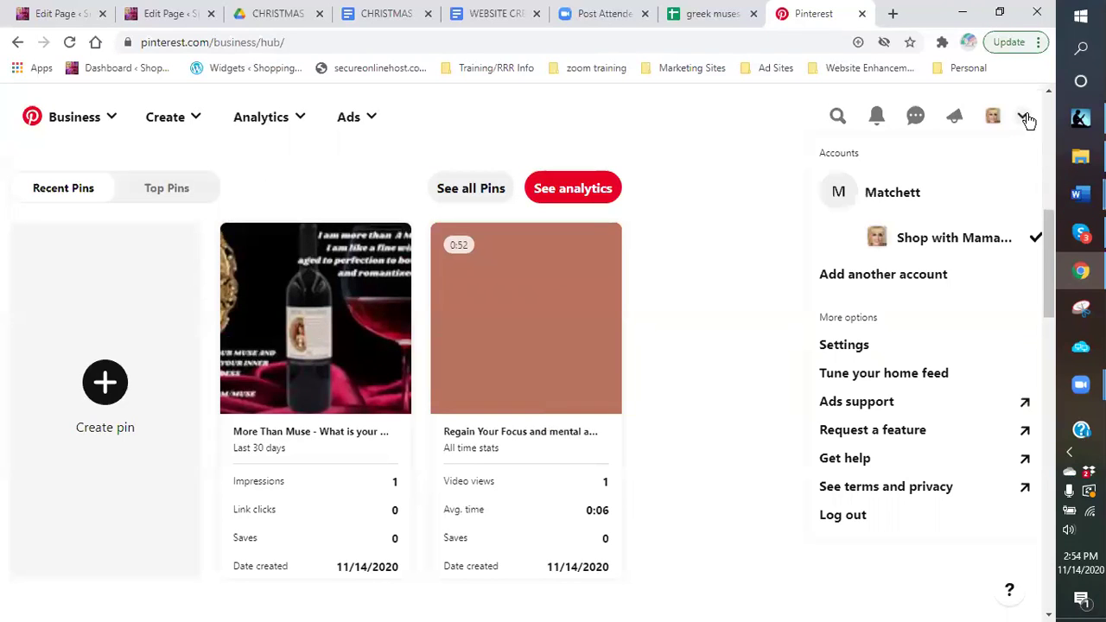
click(870, 524)
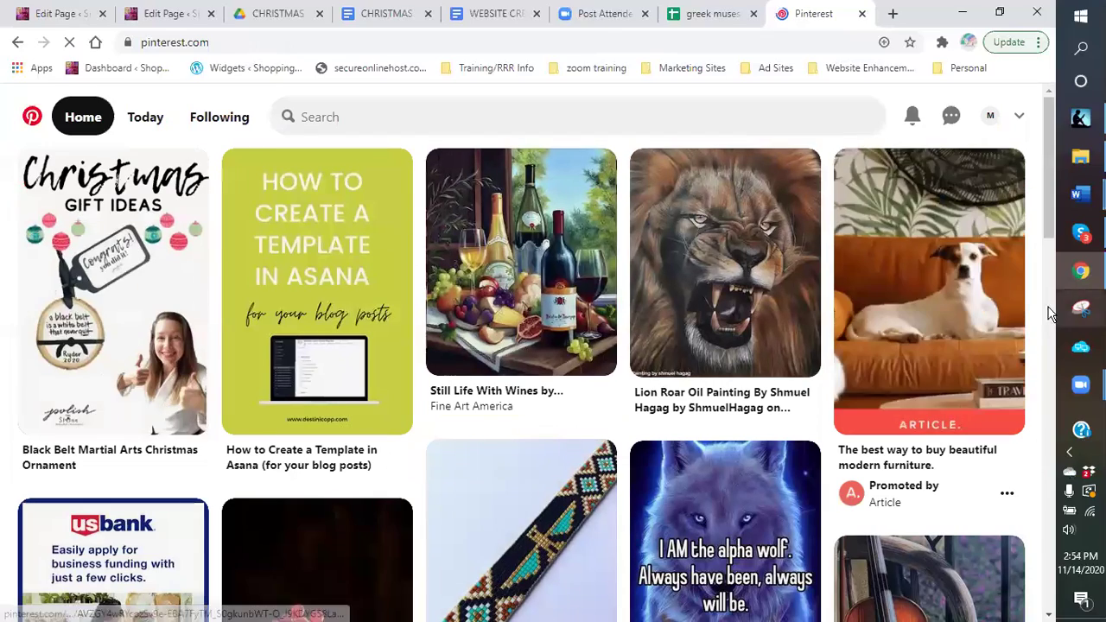
mouse_move(1047, 222)
mouse_down()
mouse_move(1053, 262)
mouse_move(1048, 227)
mouse_move(1051, 236)
mouse_up()
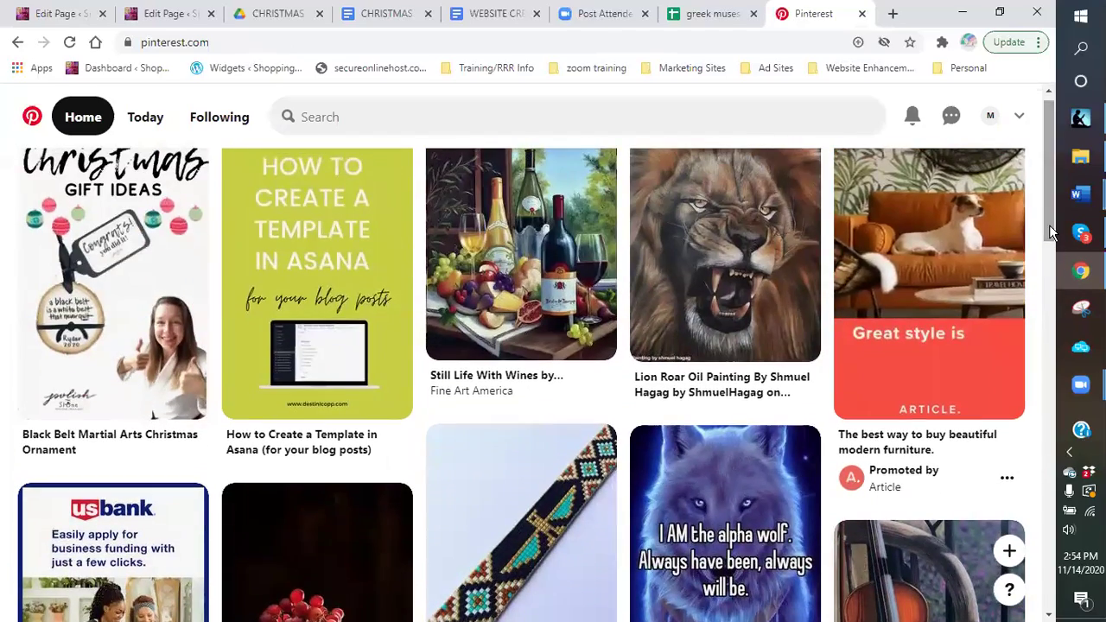